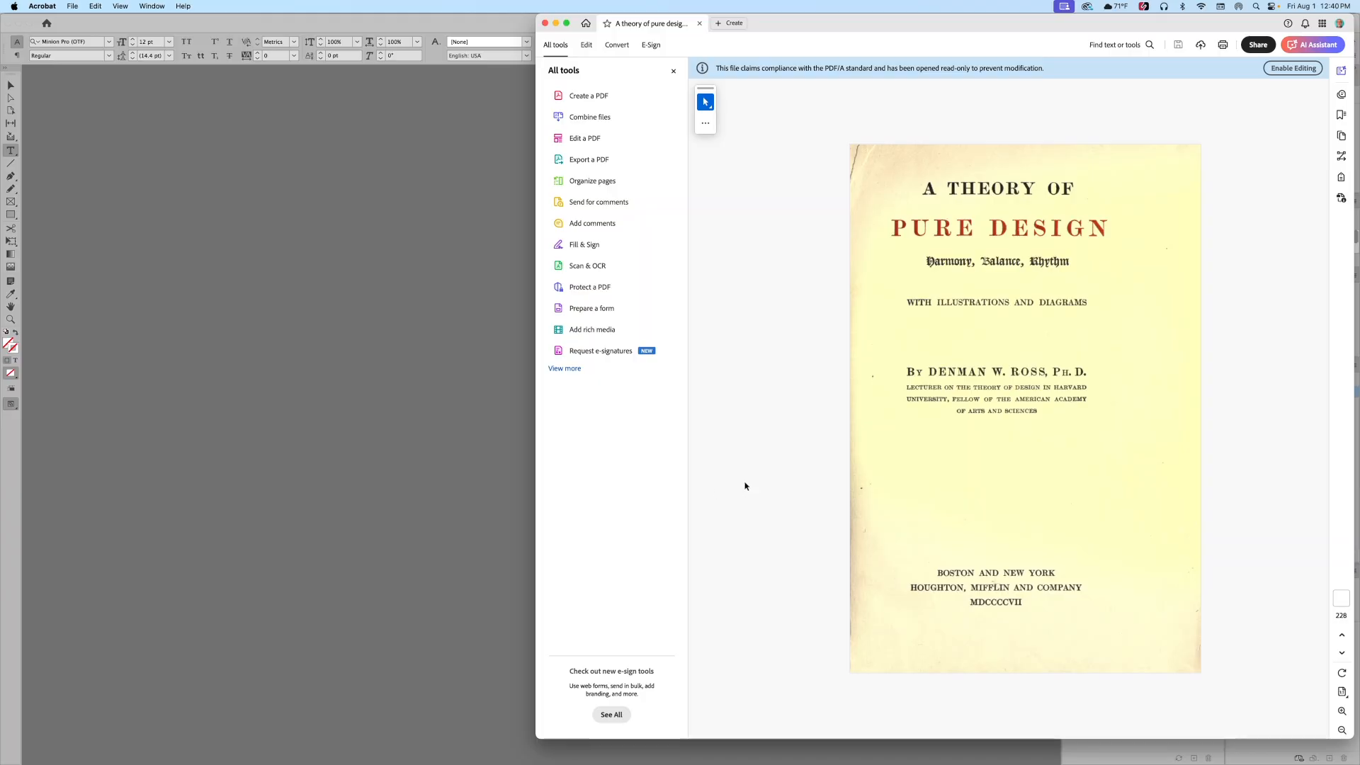
# Step: Scroll the Theory_of_True_Design PDF in Acrobat down to its CONTENTS page, then return to InDesign
pyautogui.scroll(-1, 744, 485)
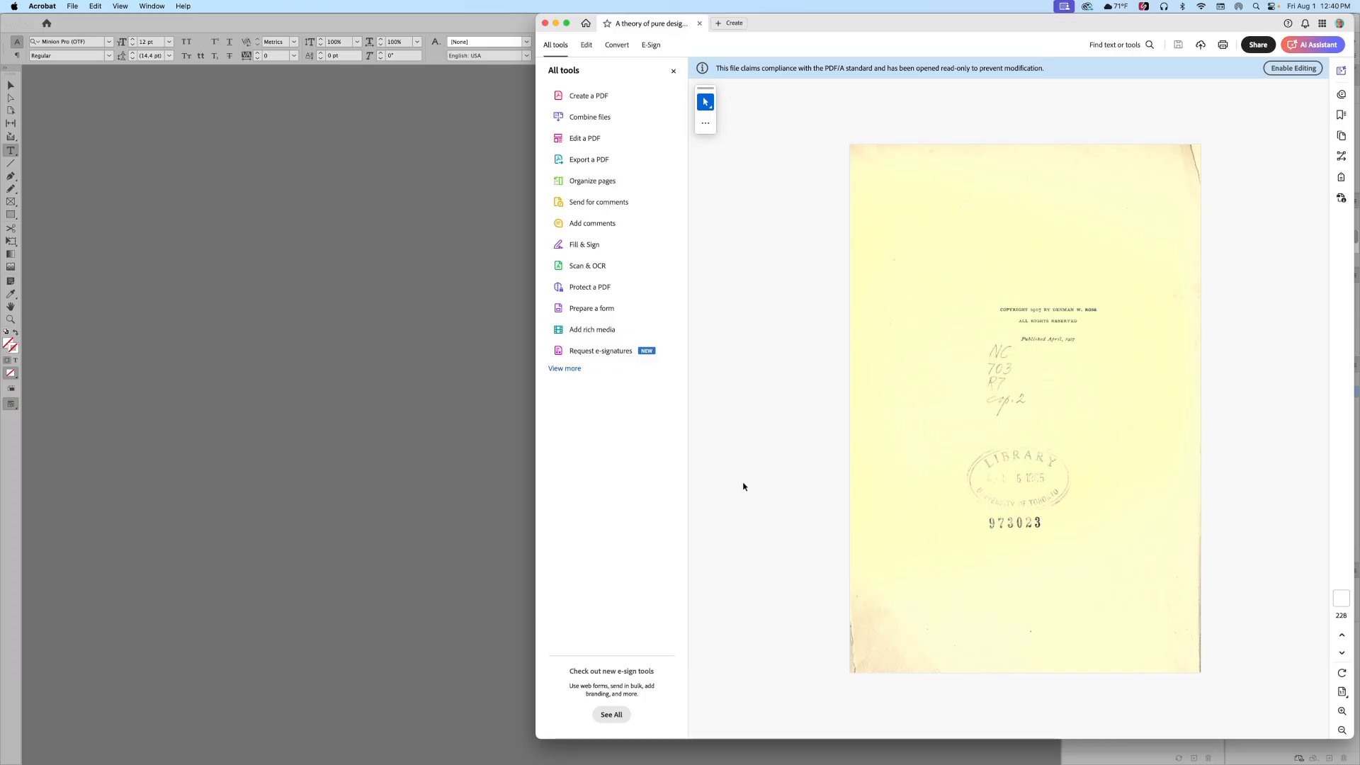
pyautogui.scroll(-3, 744, 487)
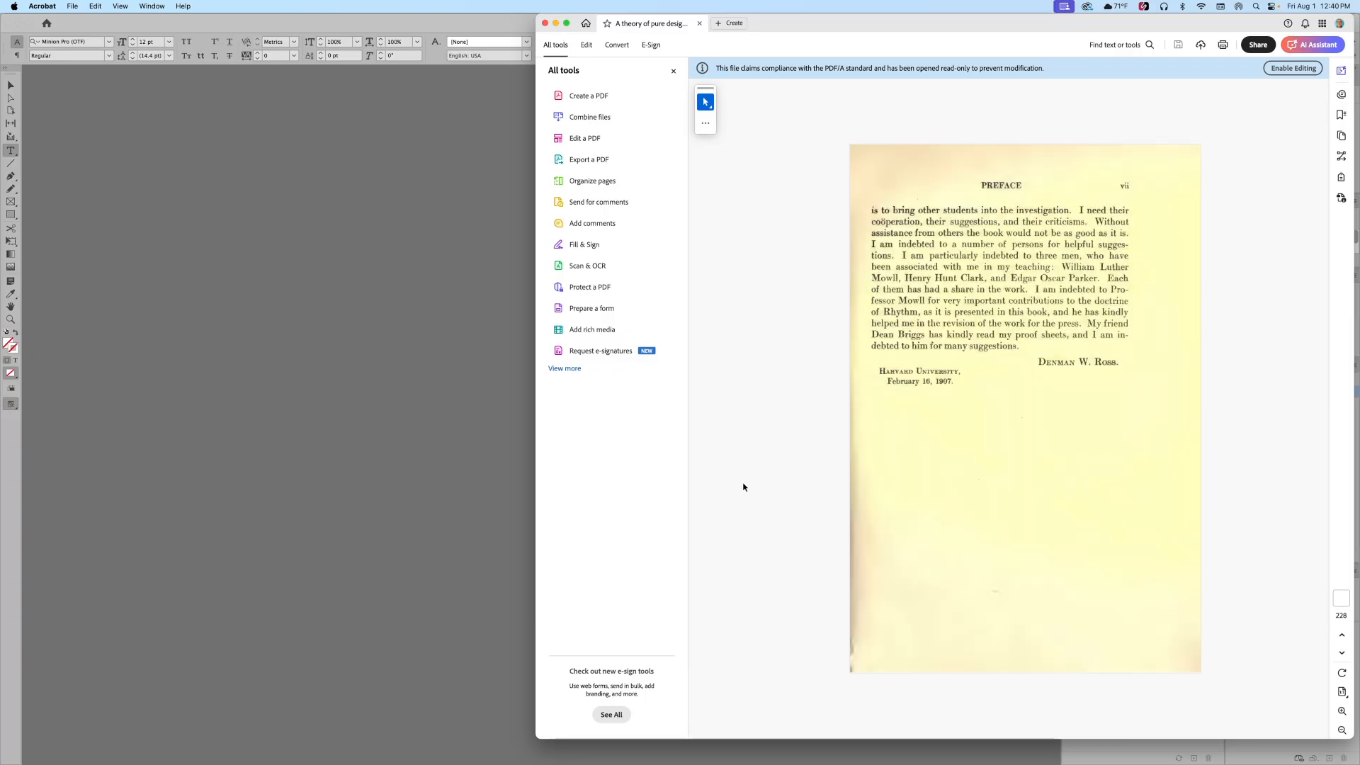
pyautogui.scroll(-1, 744, 487)
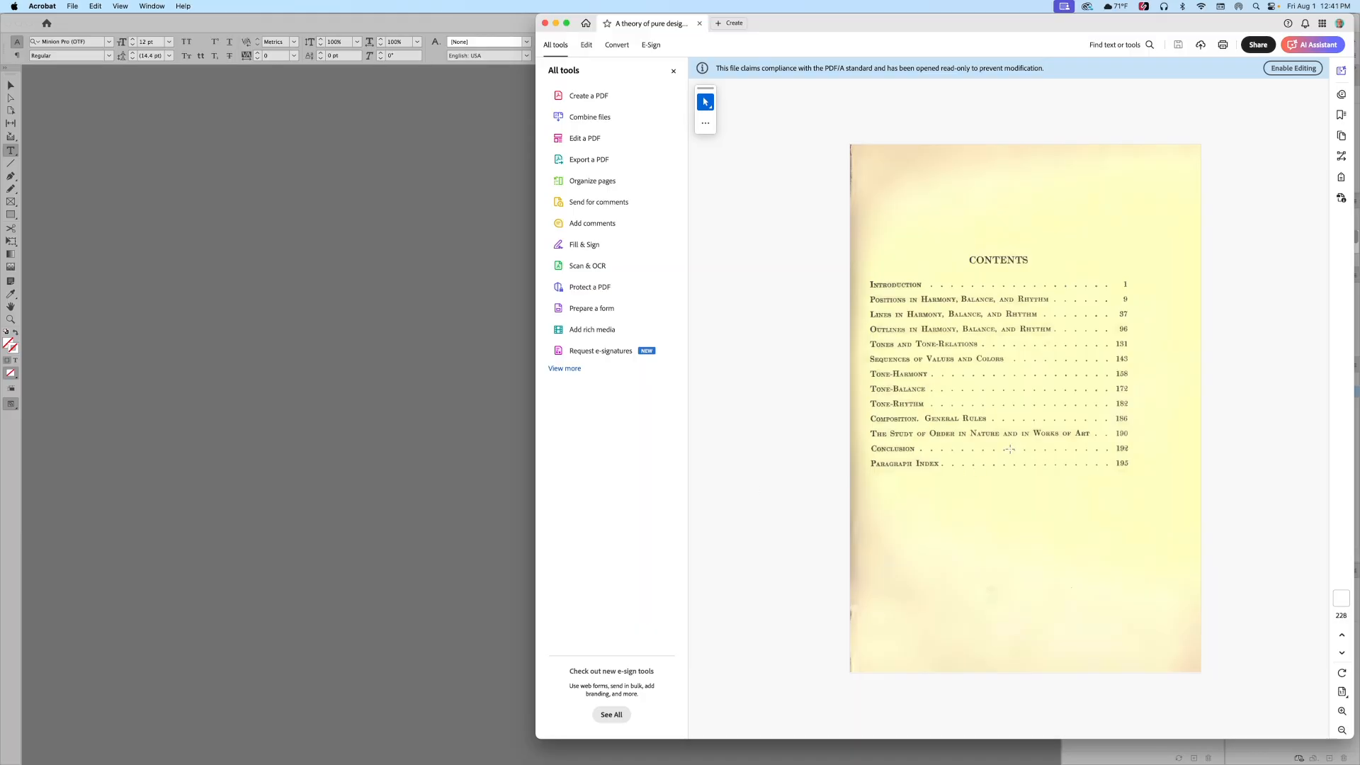
pyautogui.press('super+Tab')
pyautogui.press('super+Tab')
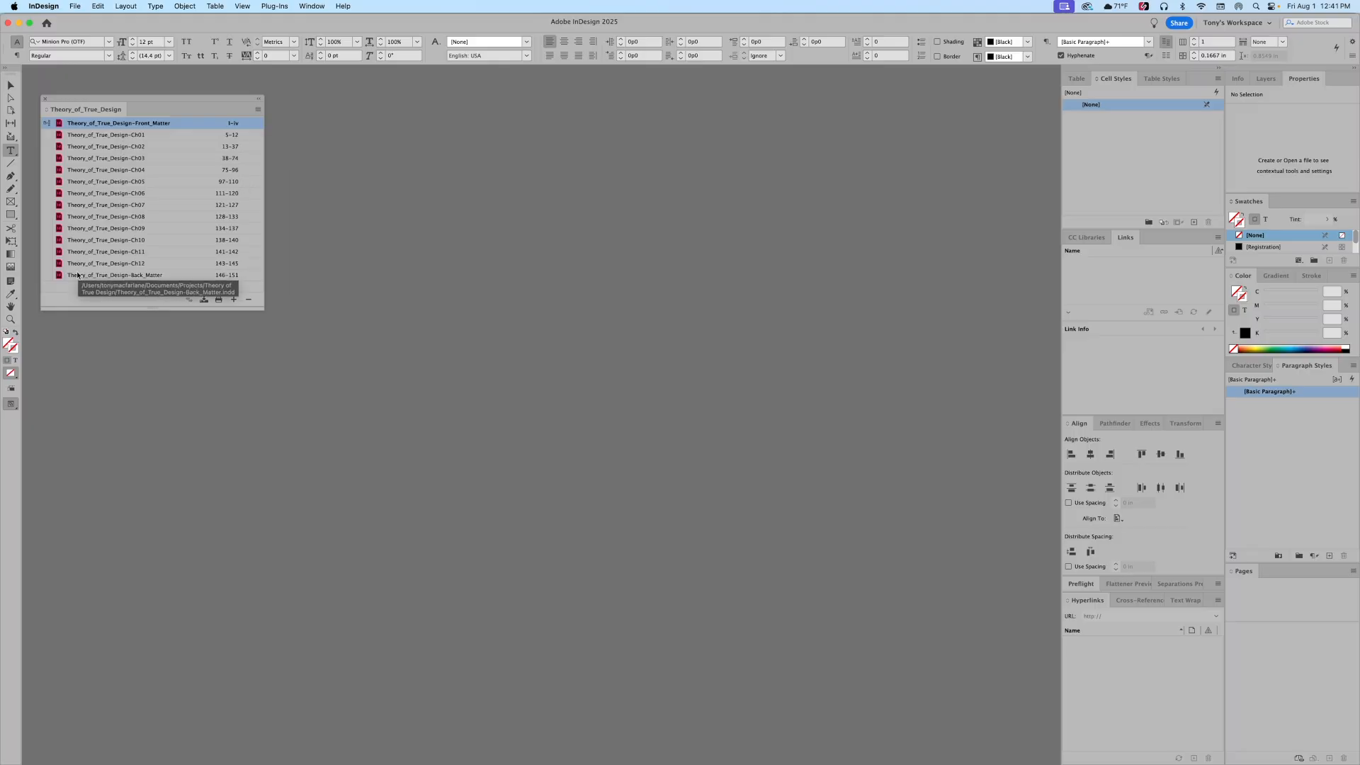
# Step: Open Front_Matter from the Book panel and scroll past the Preface into blank page iv's frame
pyautogui.doubleClick(60, 125)
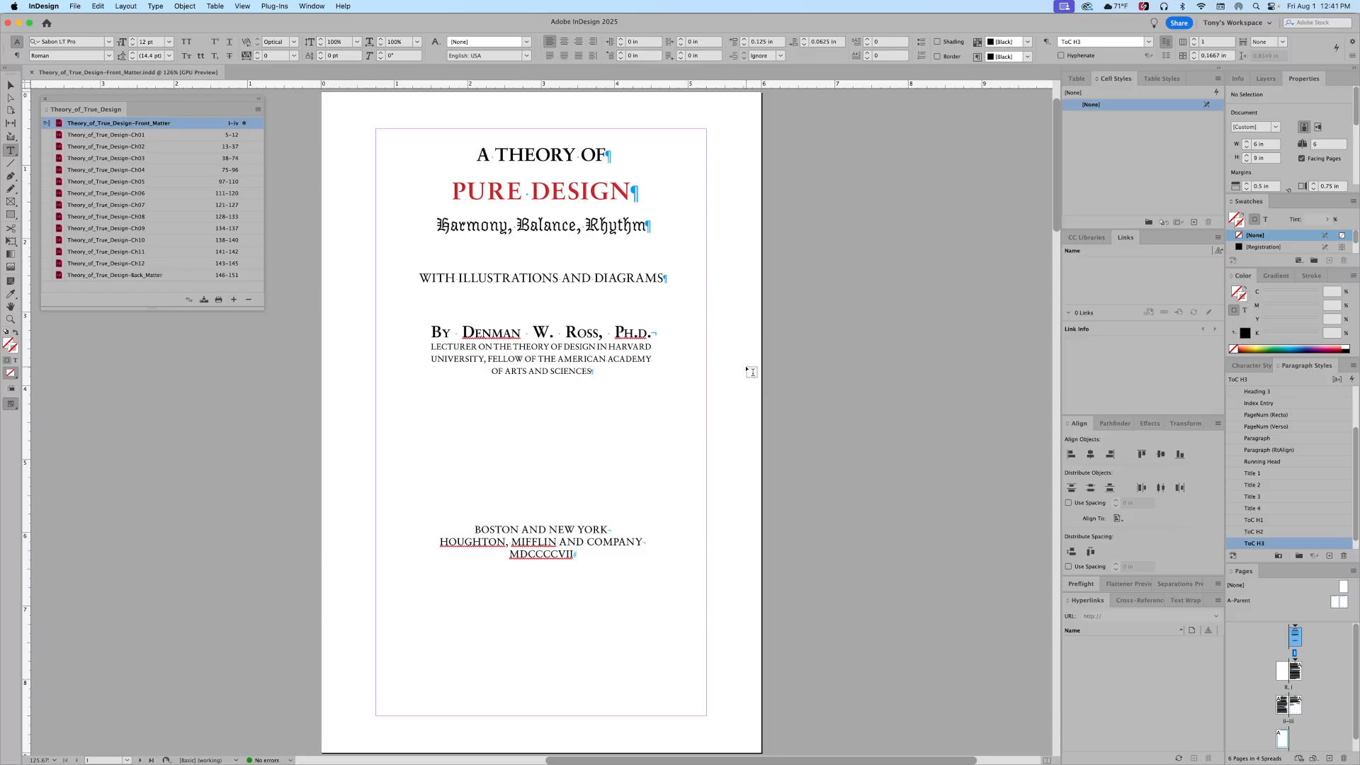
pyautogui.scroll(-10, 751, 372)
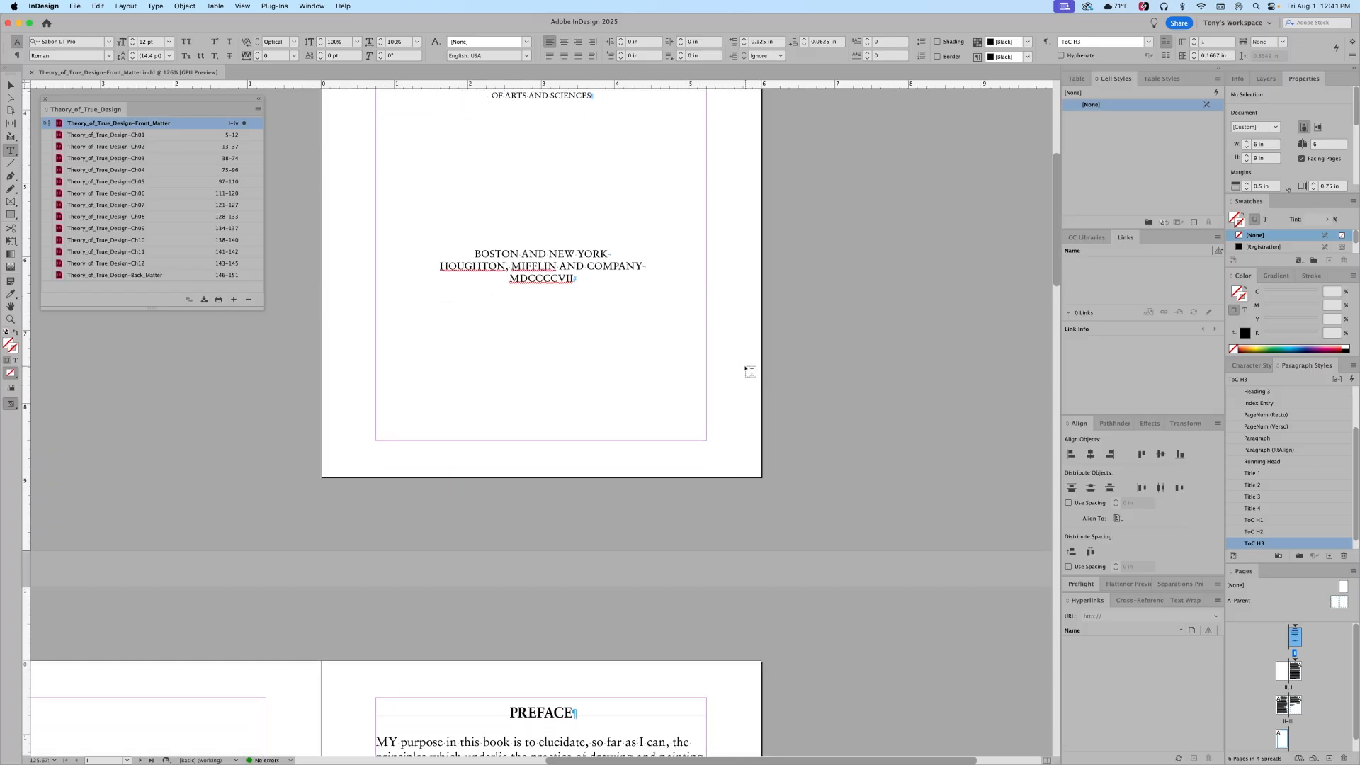
pyautogui.scroll(-15, 748, 369)
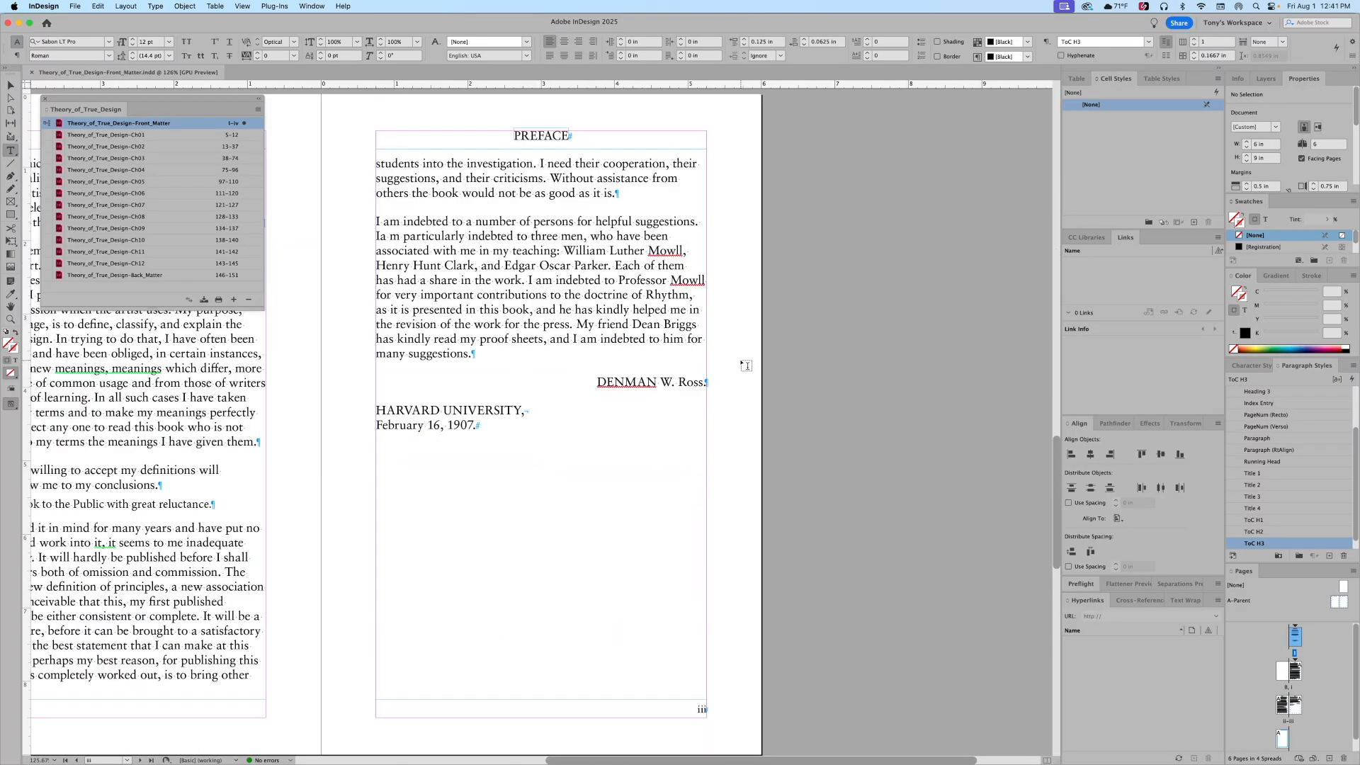
pyautogui.scroll(-10, 745, 366)
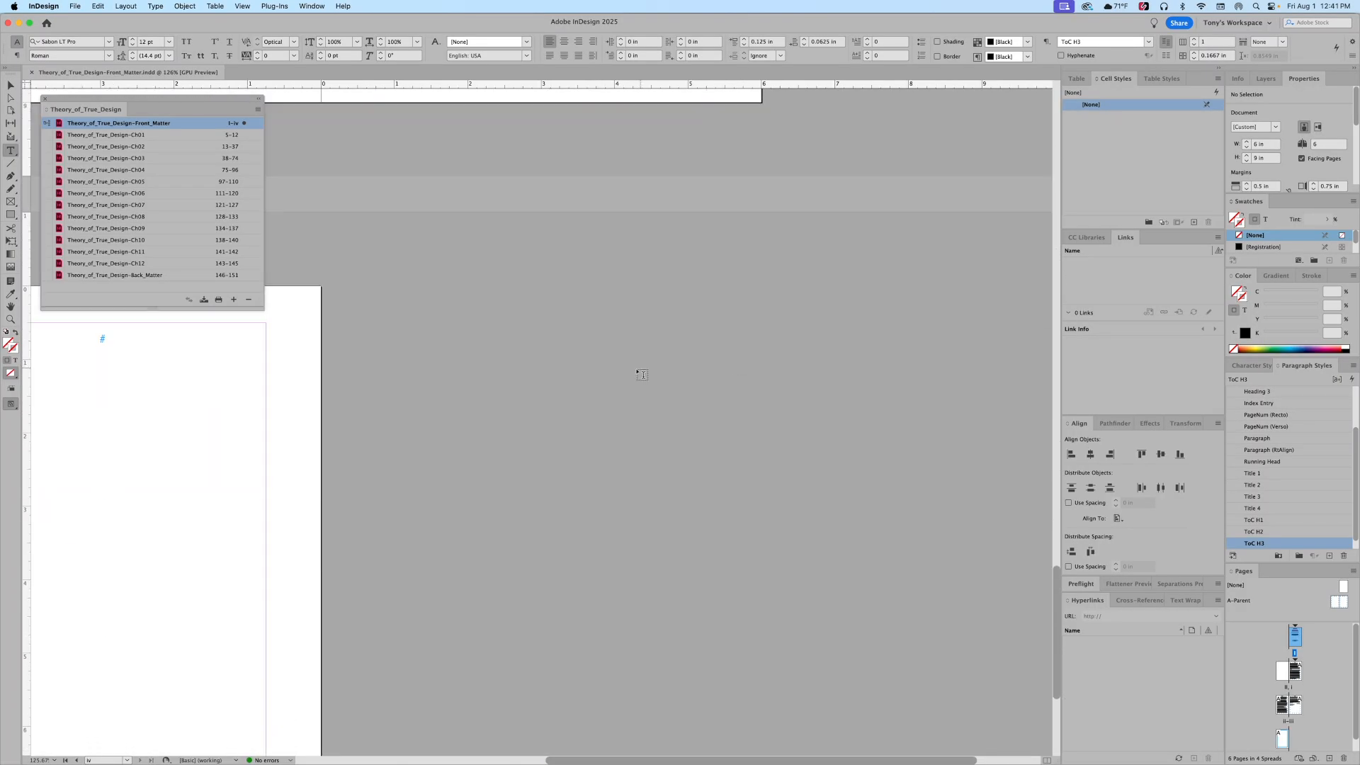
pyautogui.hscroll(-10, 615, 370)
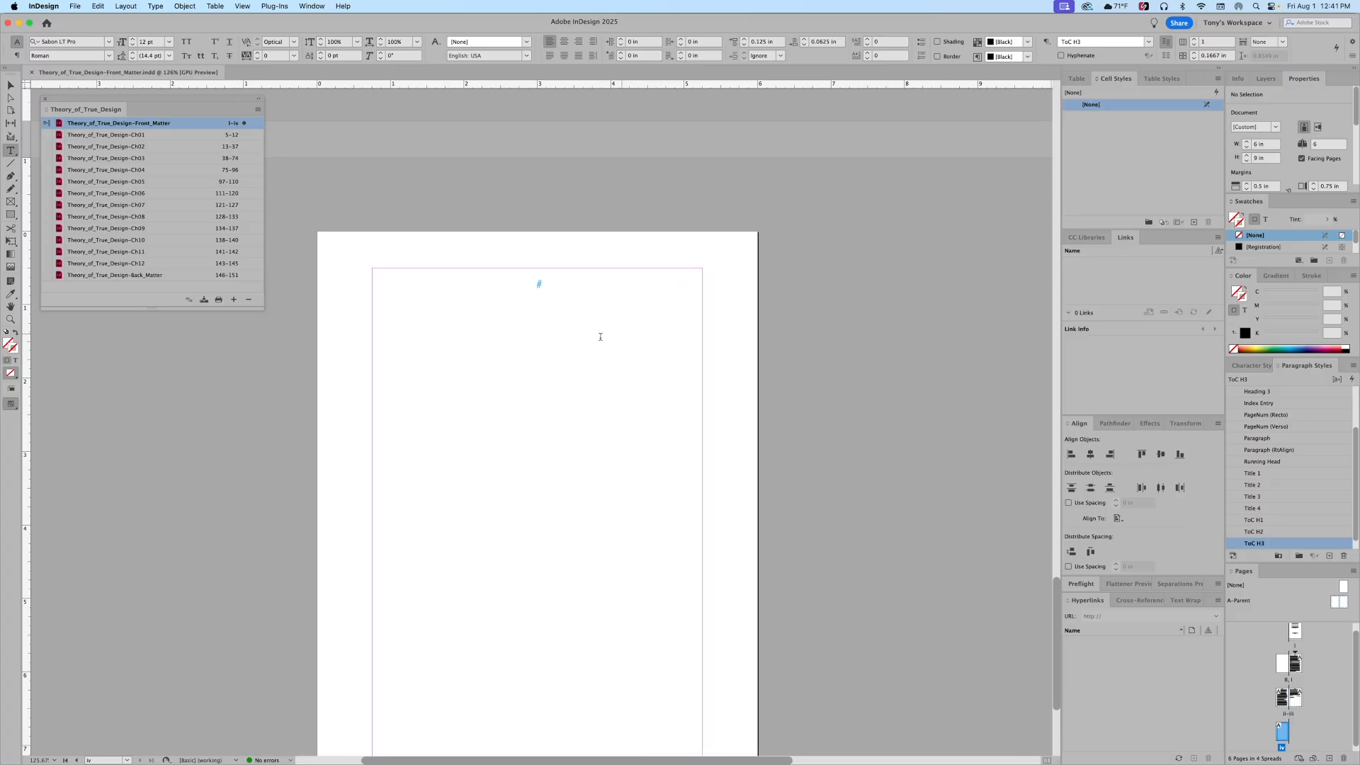
pyautogui.click(566, 344)
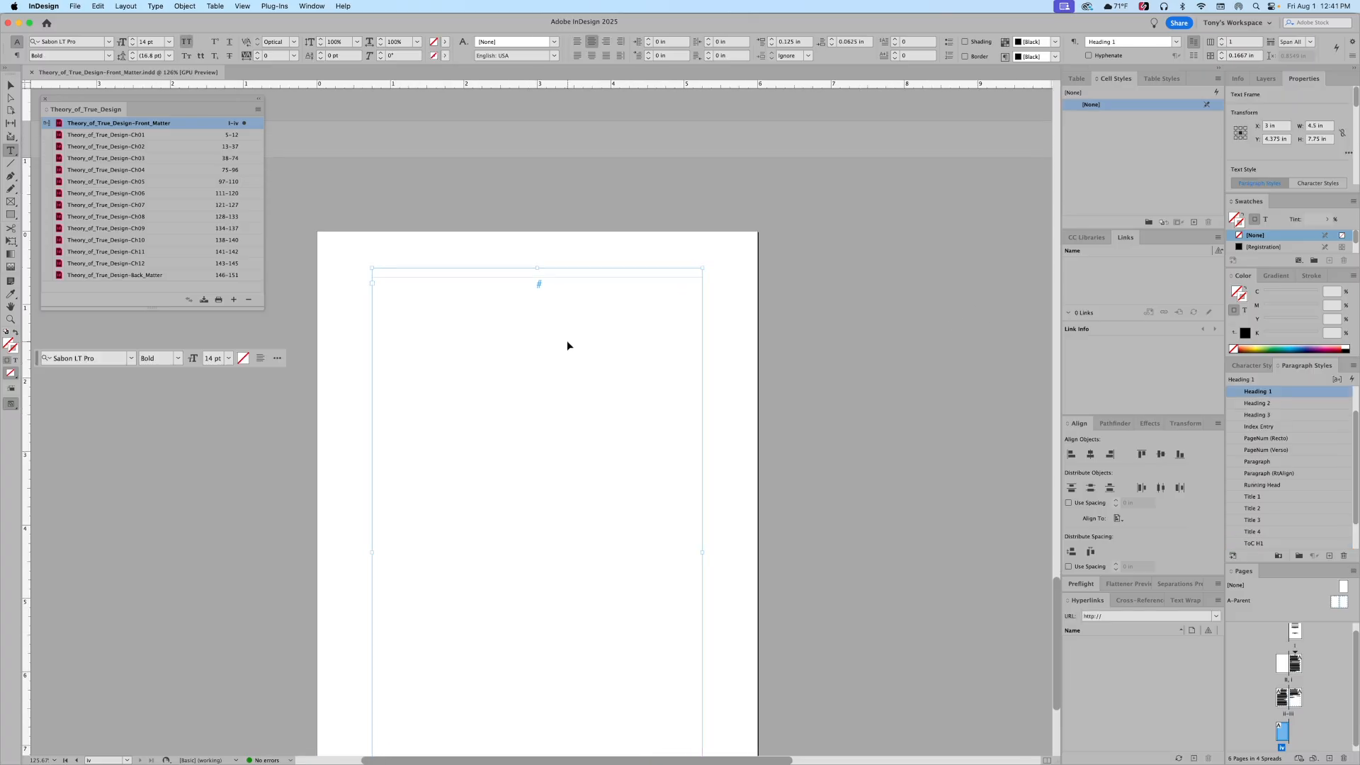
# Step: Deselect the page iv text frame and open the Layout menu for Table of Contents Styles
pyautogui.click(917, 347)
pyautogui.click(132, 6)
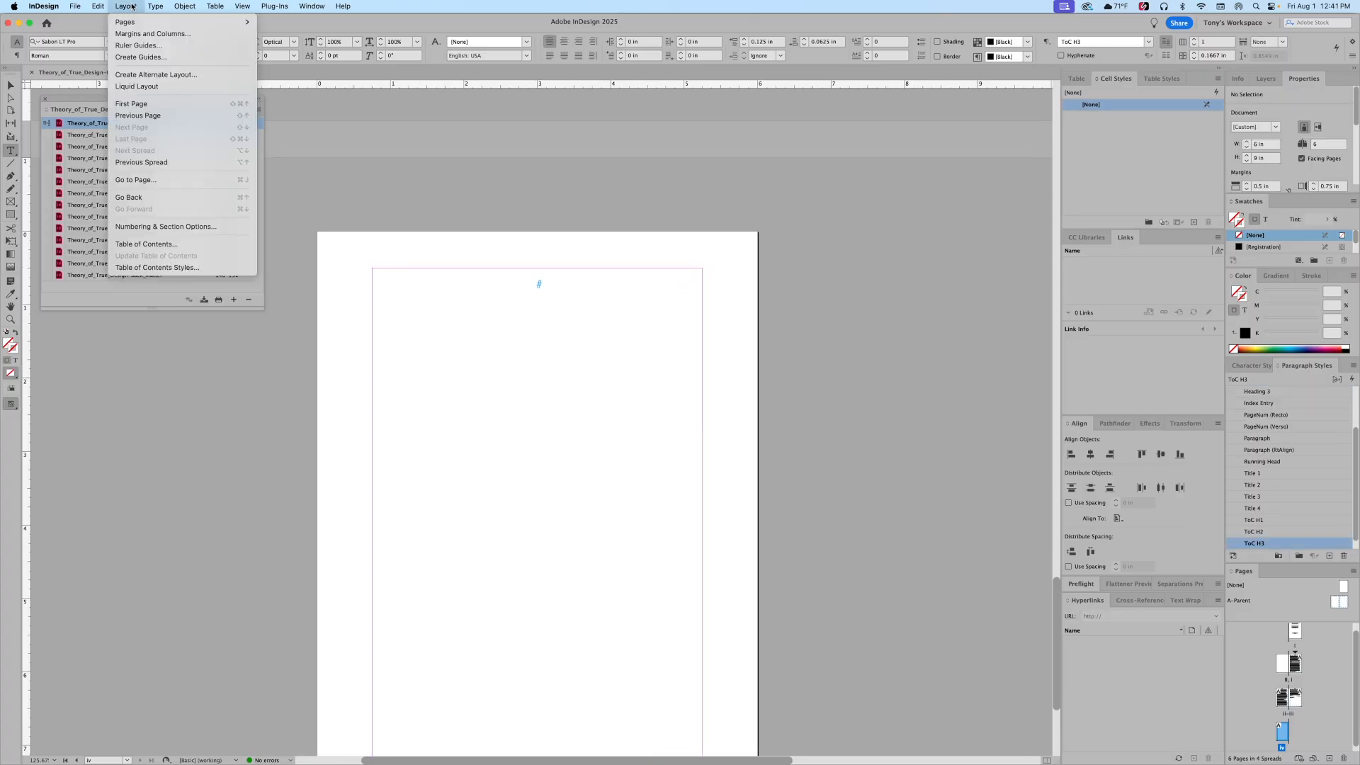
pyautogui.moveTo(214, 7)
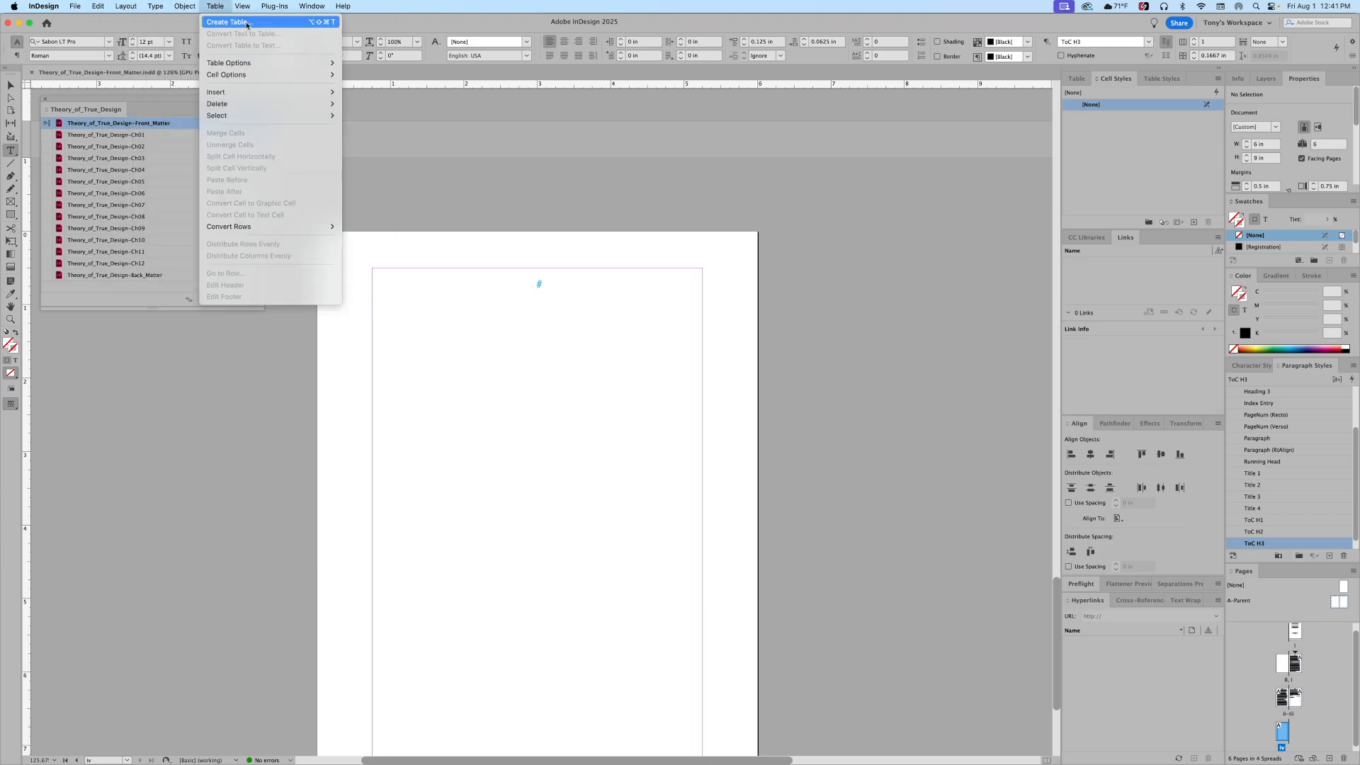
pyautogui.click(938, 231)
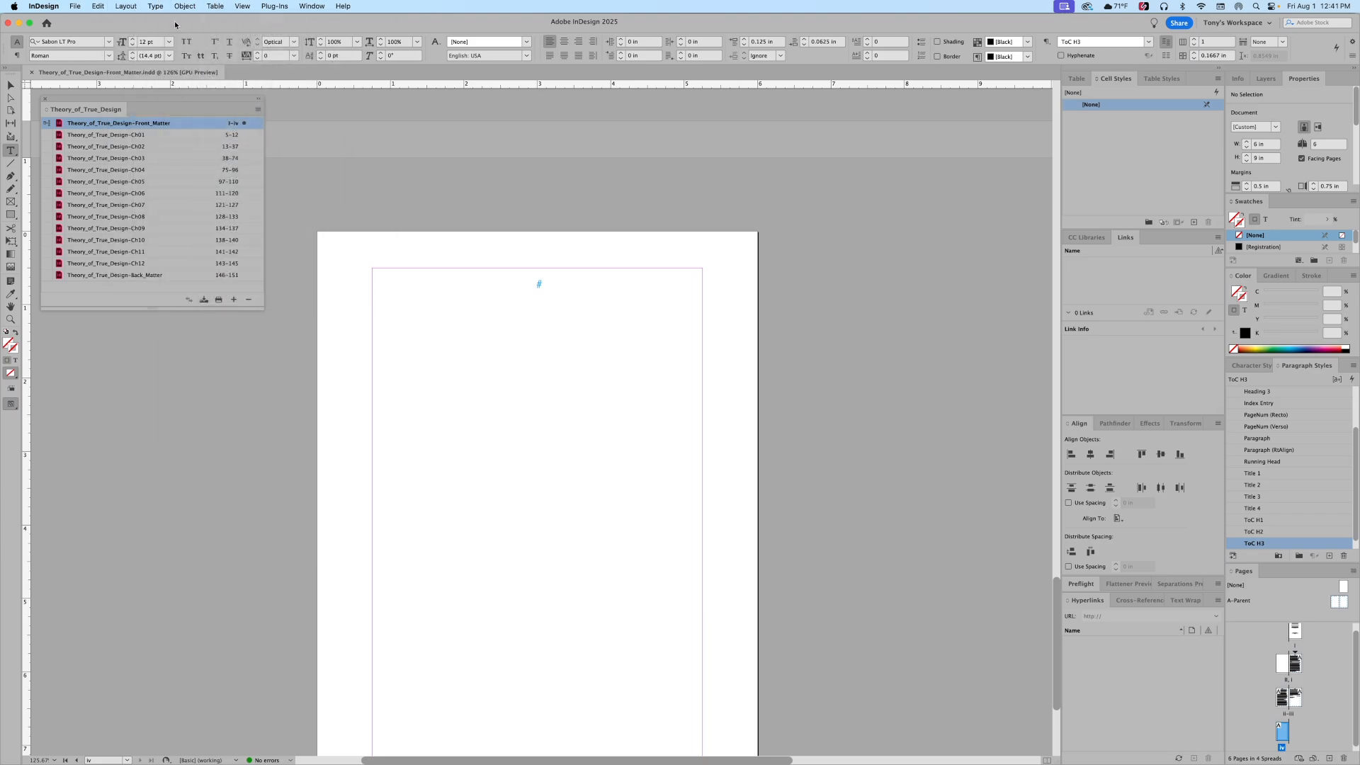
pyautogui.click(125, 6)
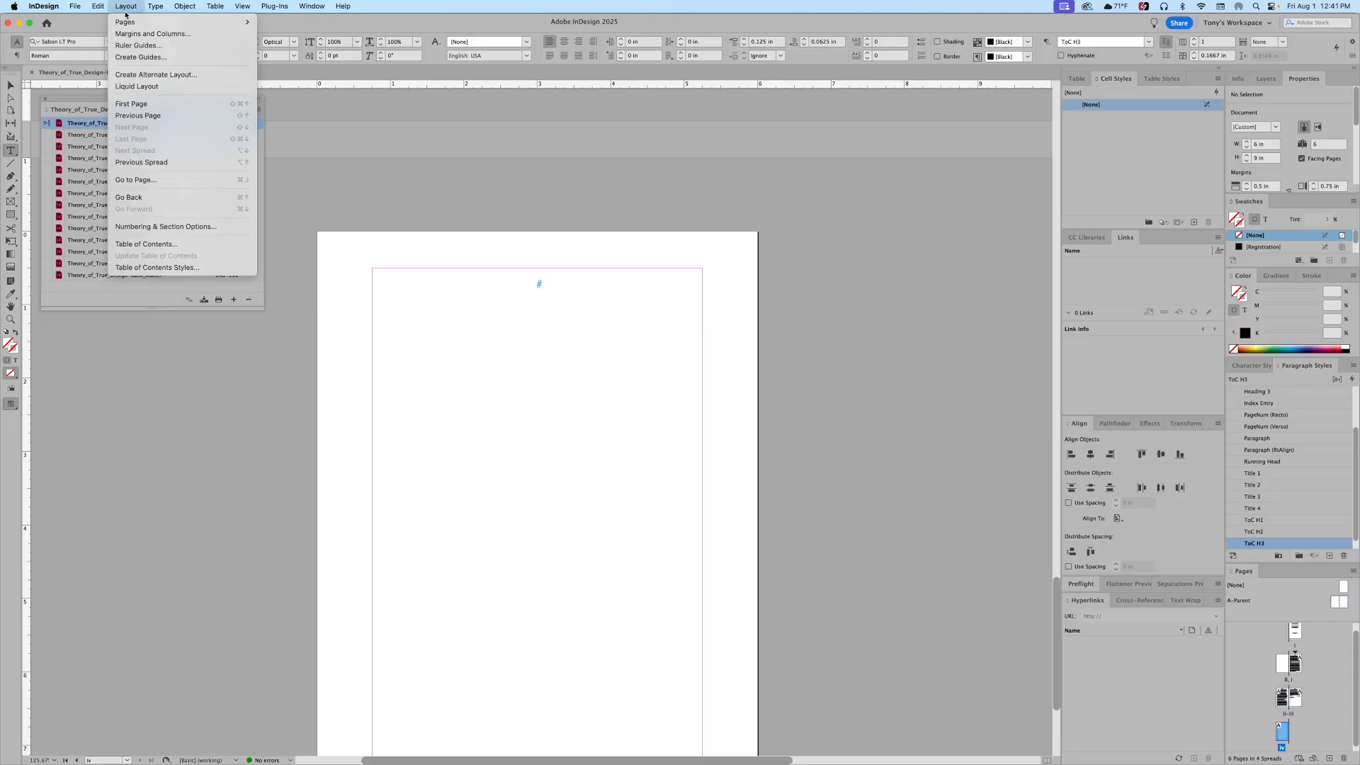
# Step: Start a new table of contents style named CONTENTS with its title styled ToC Title
pyautogui.click(144, 273)
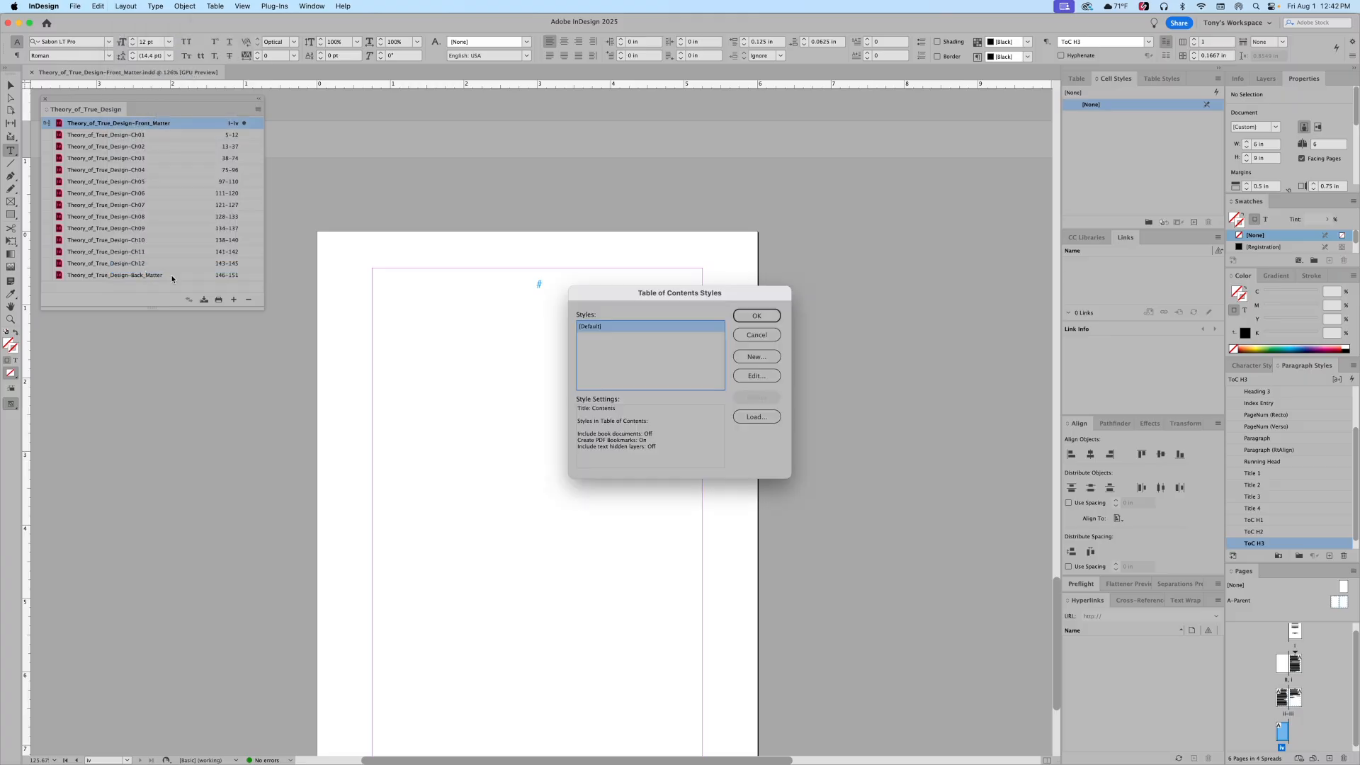
pyautogui.click(765, 363)
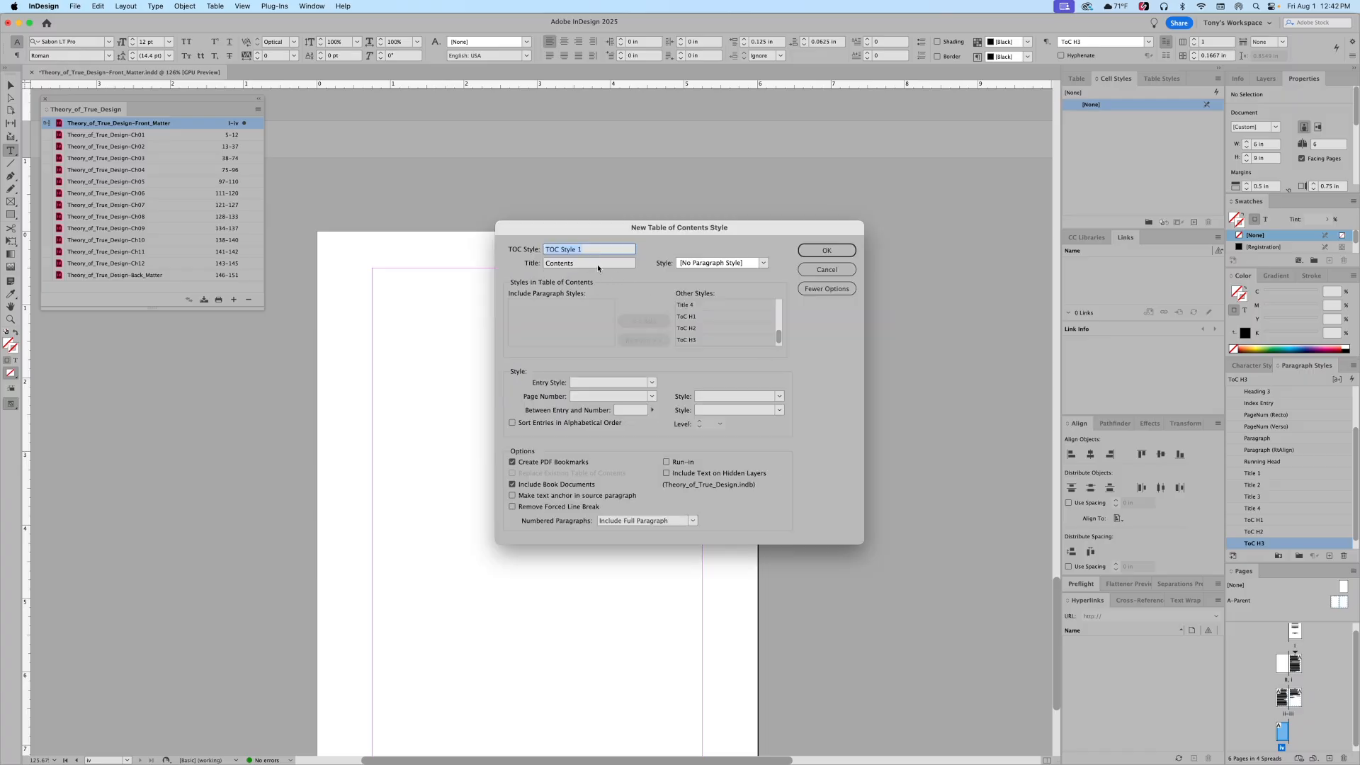
pyautogui.write('CONTENTS')
pyautogui.click(763, 264)
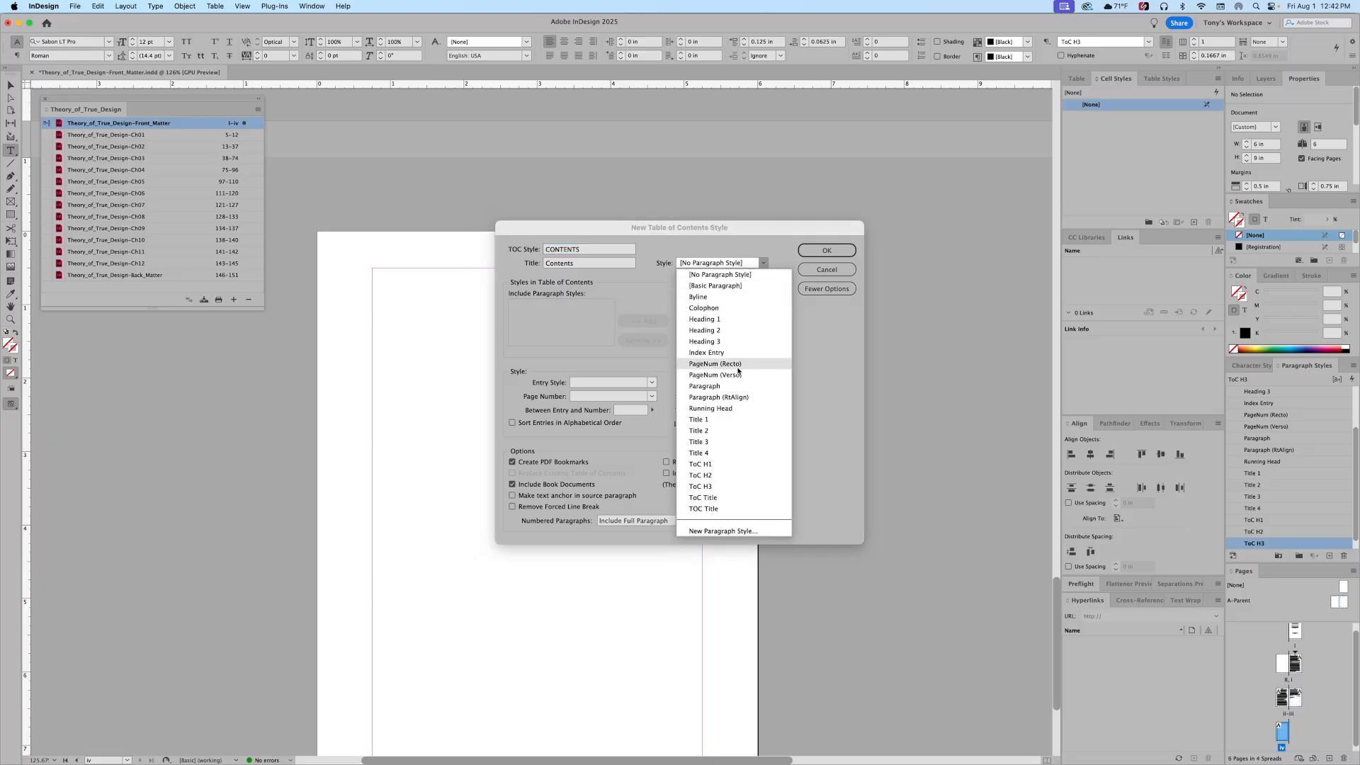
pyautogui.click(727, 498)
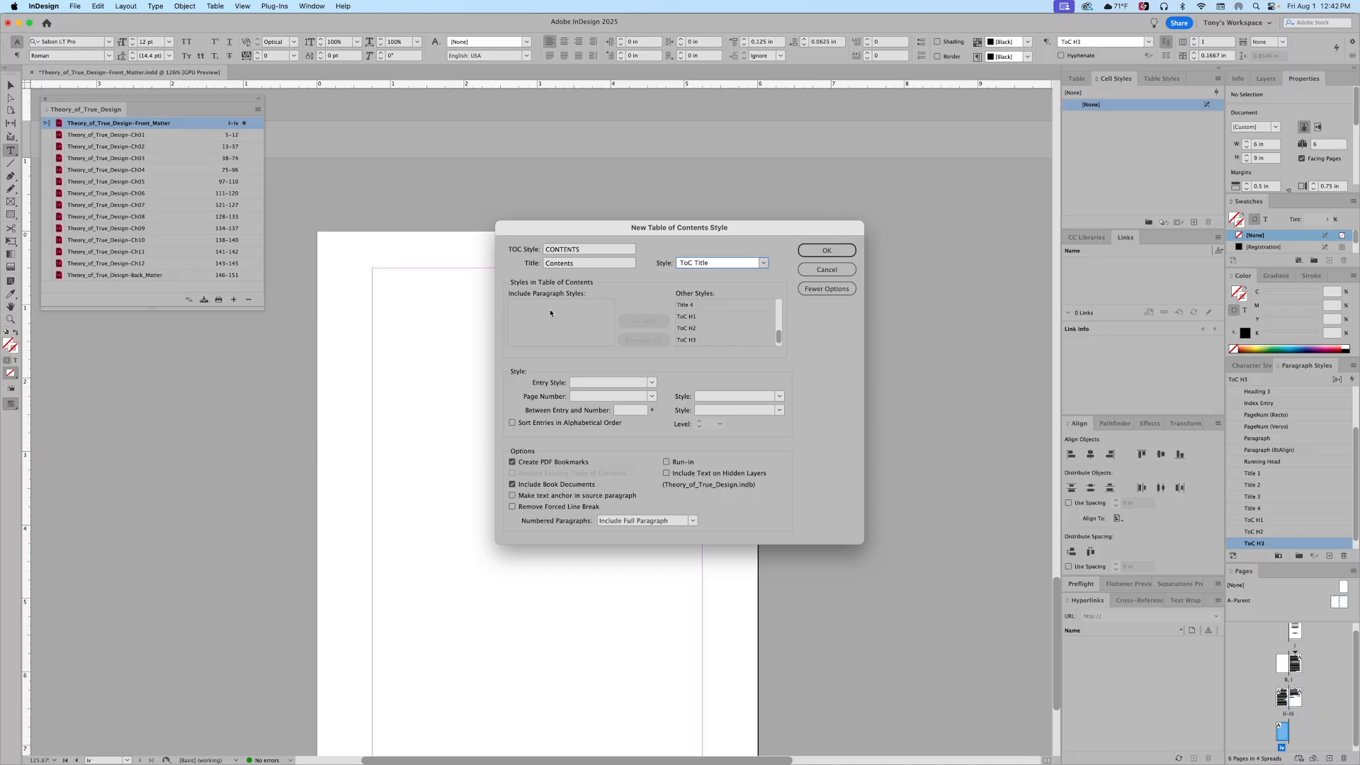
# Step: Include Heading 1 entries formatted as ToC H1 and save the CONTENTS style
pyautogui.scroll(3, 724, 318)
pyautogui.scroll(5, 724, 316)
pyautogui.click(689, 317)
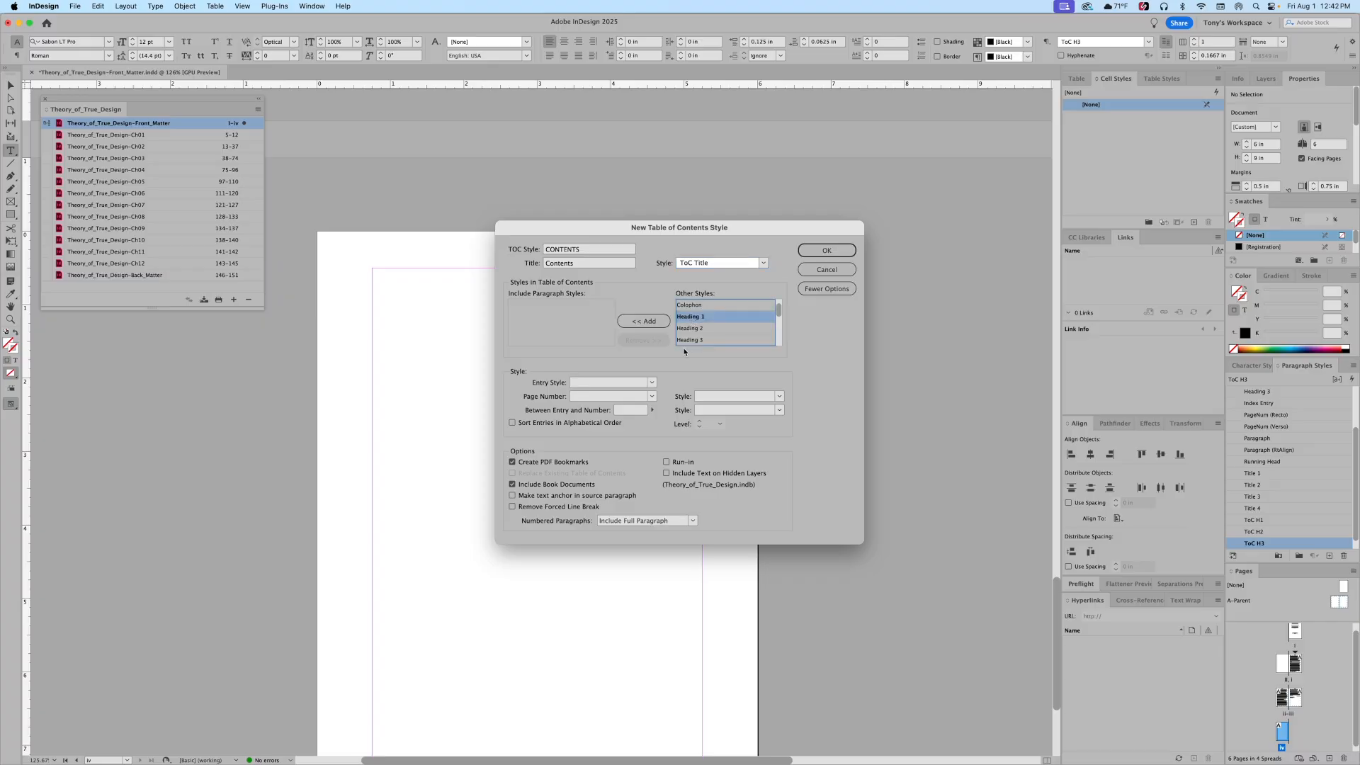
pyautogui.click(657, 323)
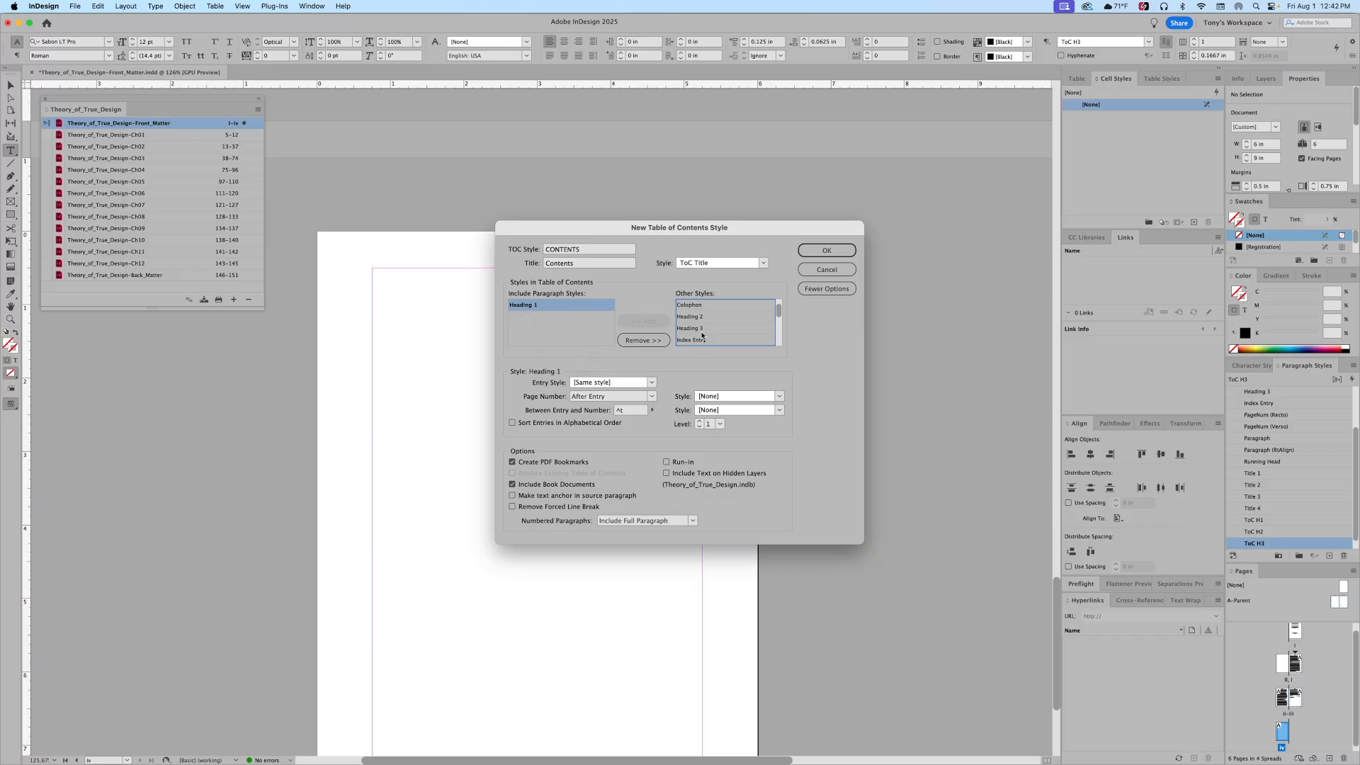
pyautogui.click(652, 383)
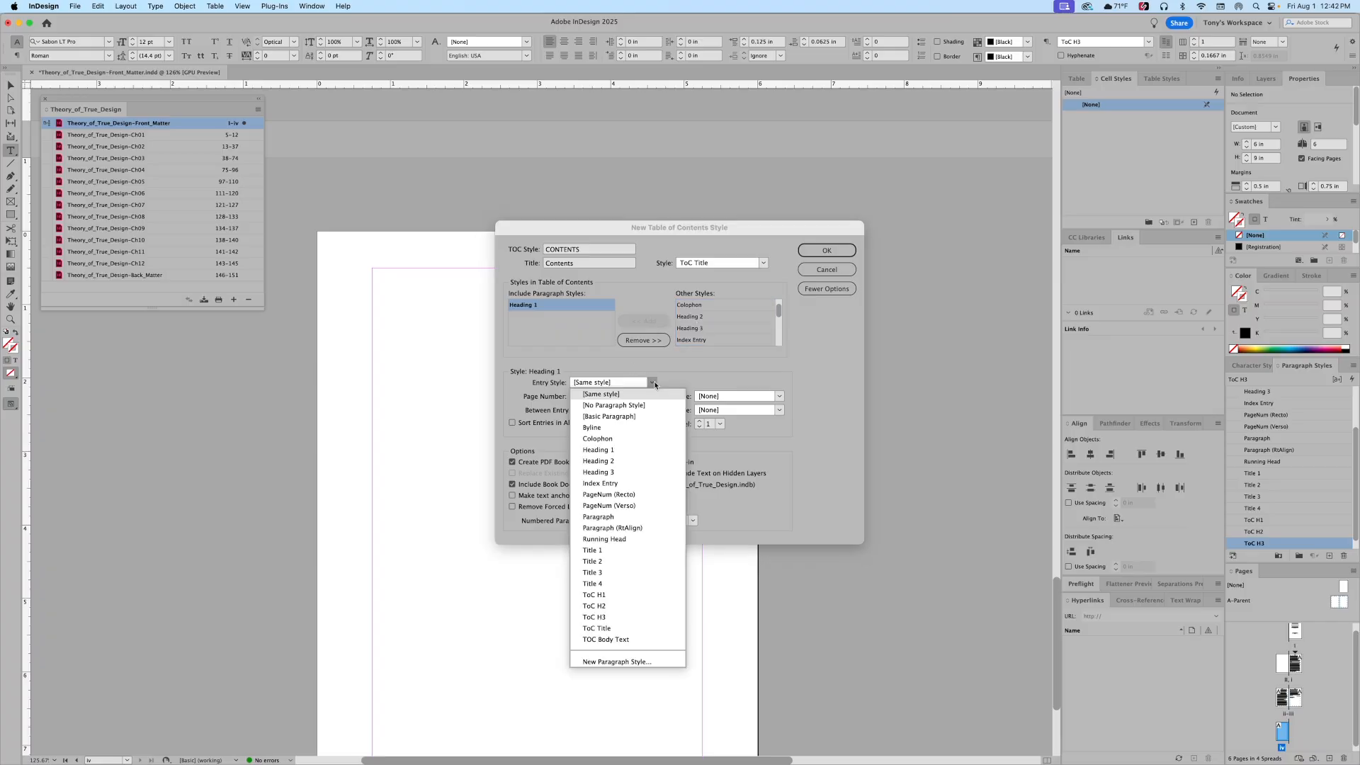
pyautogui.click(599, 596)
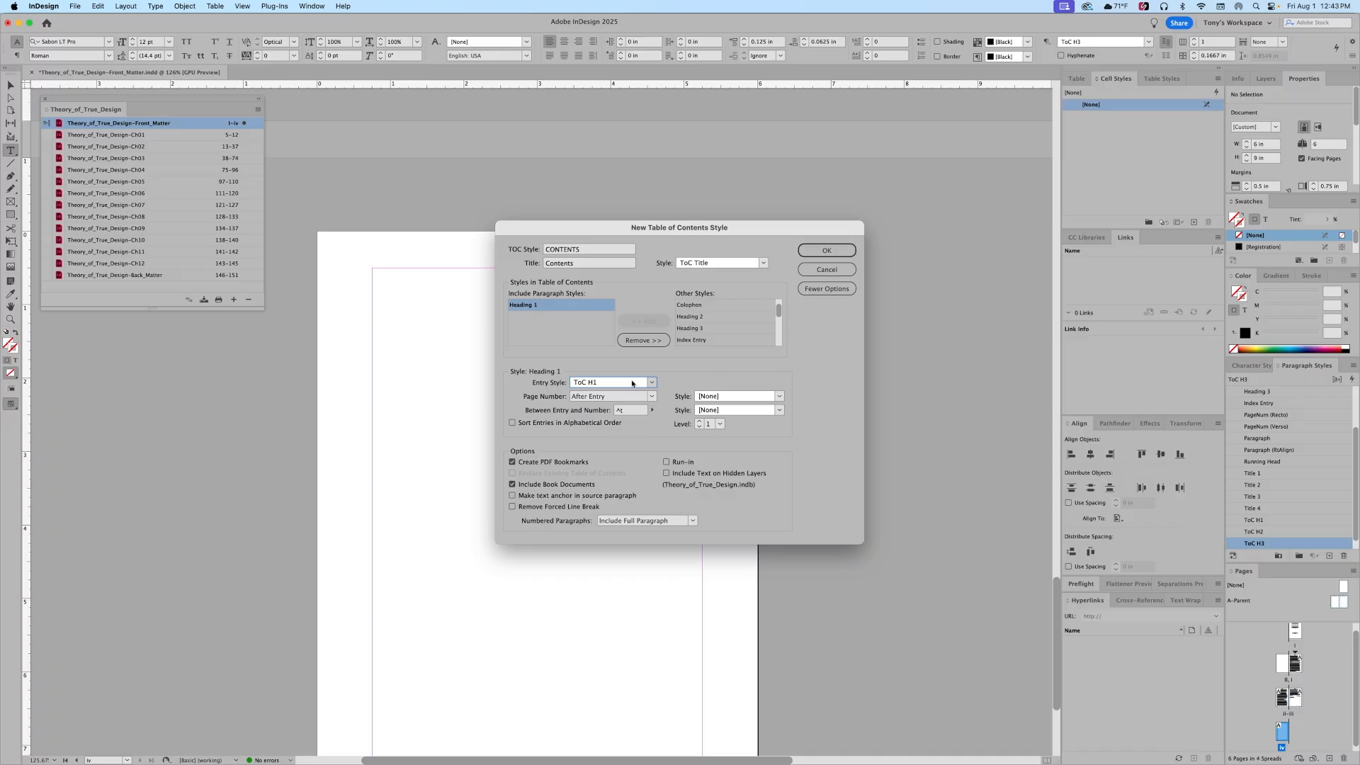
pyautogui.click(826, 251)
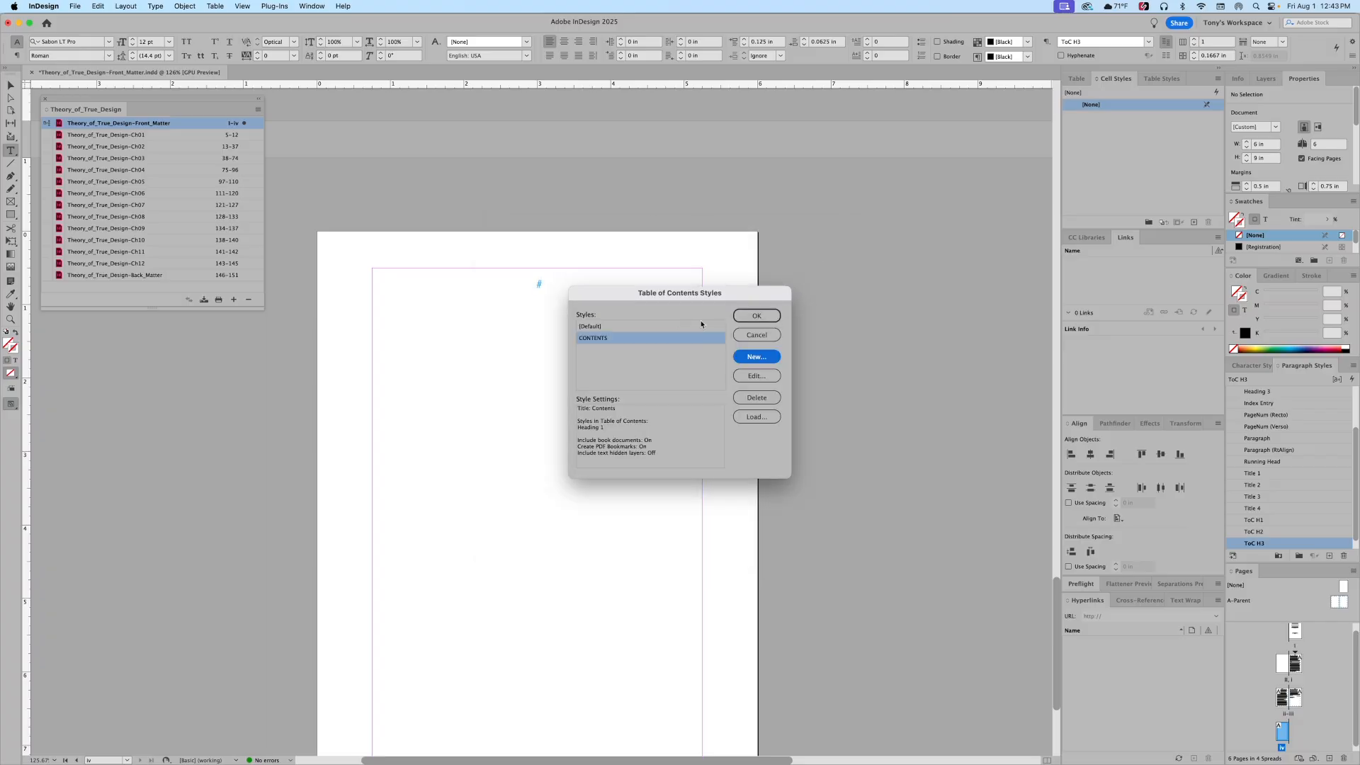
pyautogui.click(752, 317)
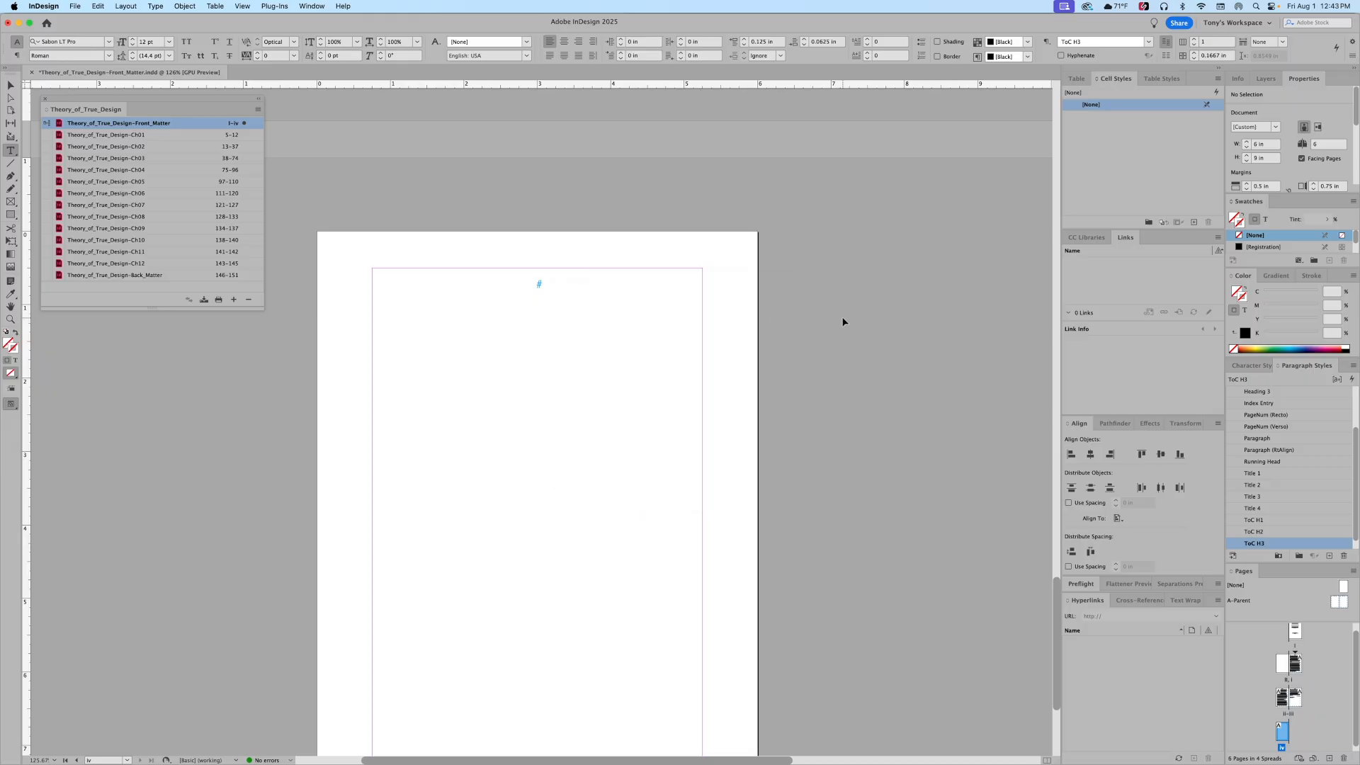
# Step: Generate the CONTENTS table of contents and flow it, PREFACE through PARAGRAPH INDEX, into page iv's frame
pyautogui.click(510, 289)
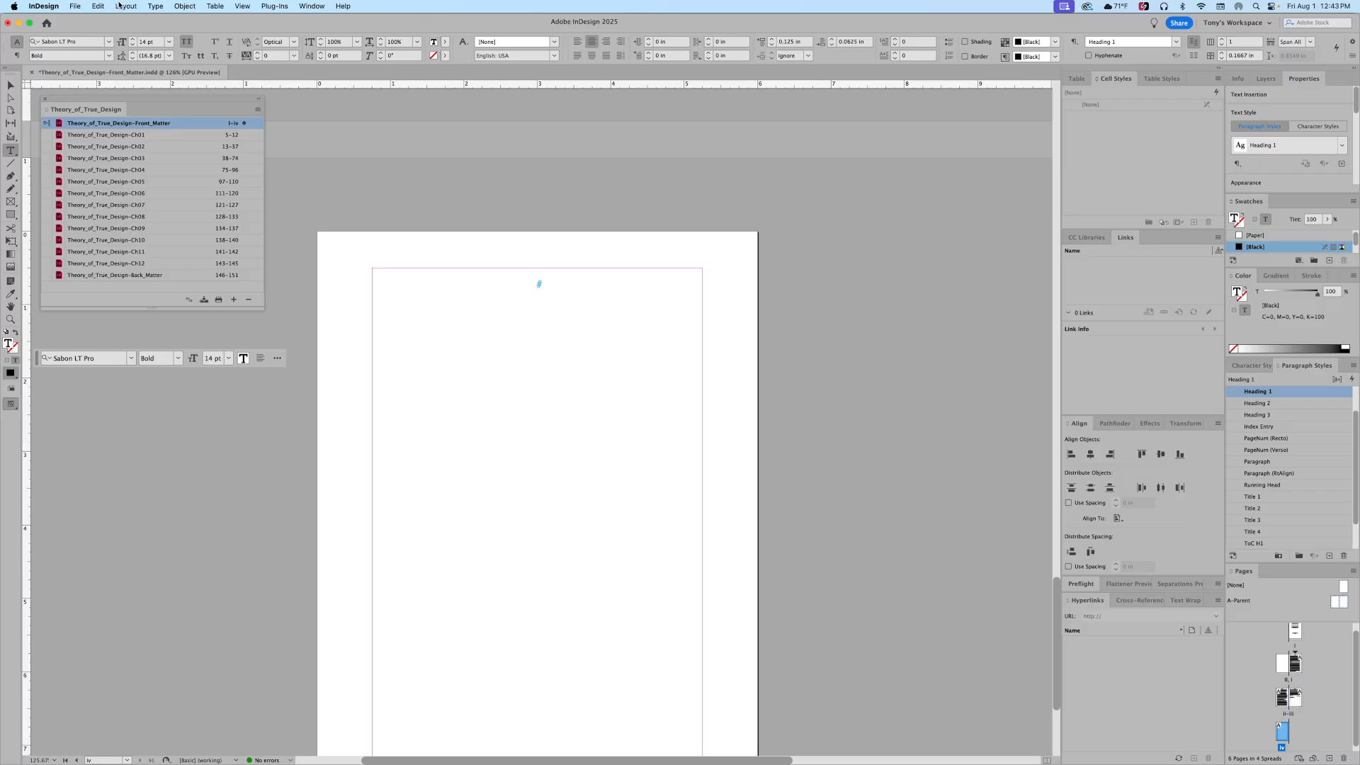
pyautogui.click(119, 5)
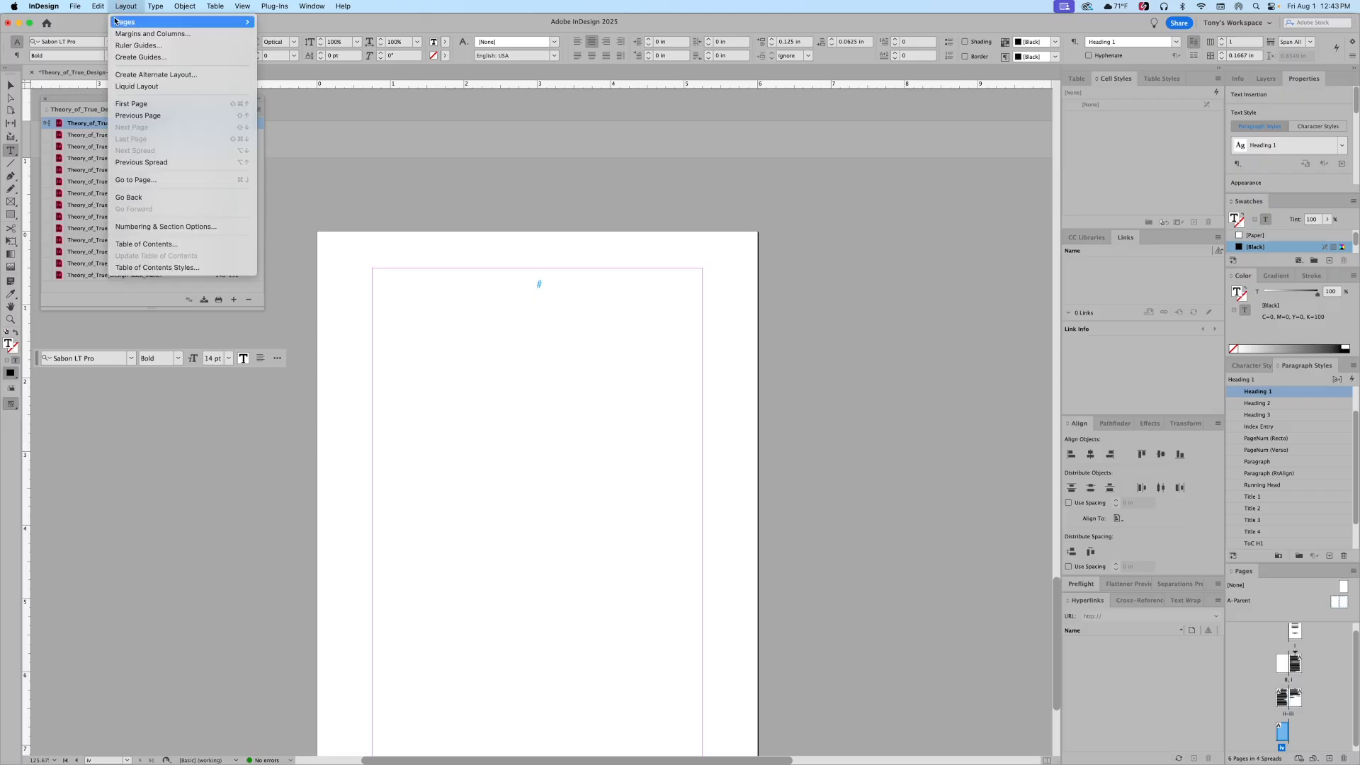
pyautogui.click(164, 244)
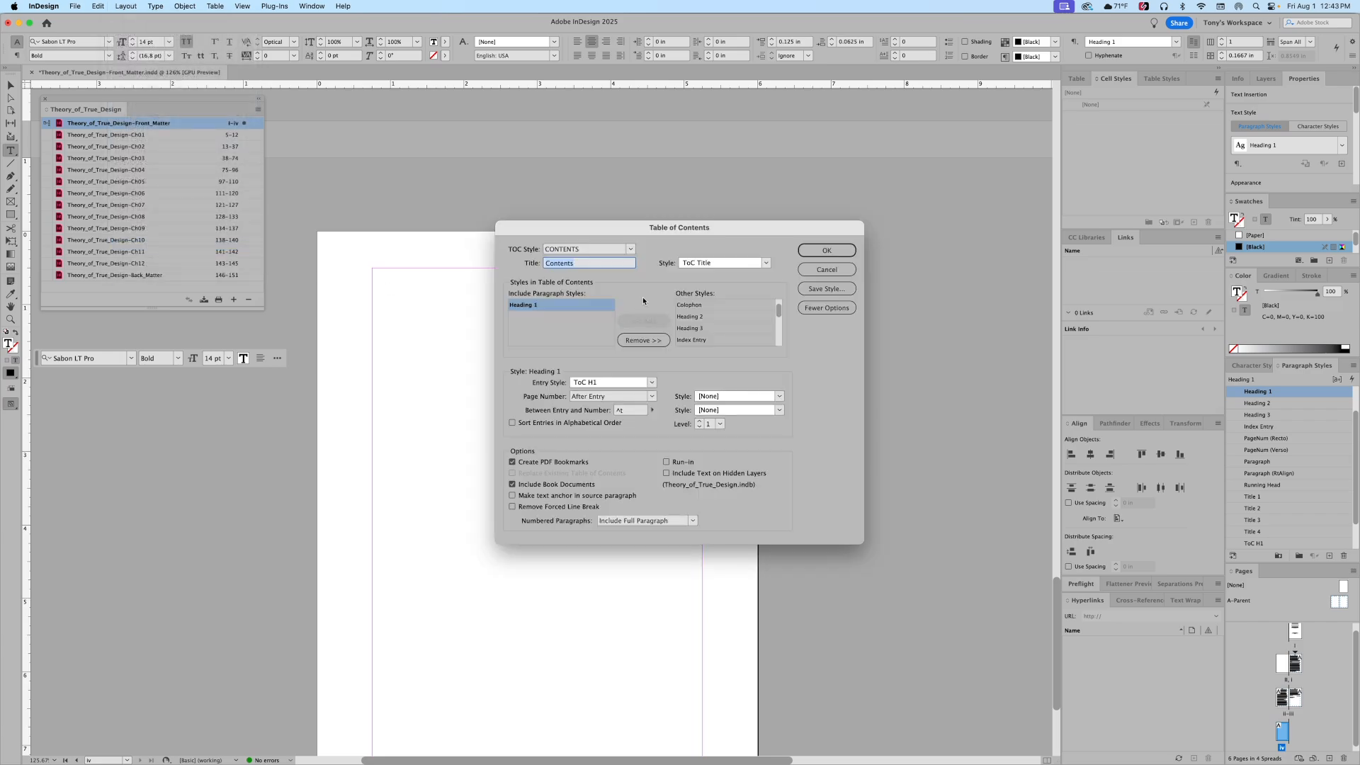
pyautogui.click(827, 250)
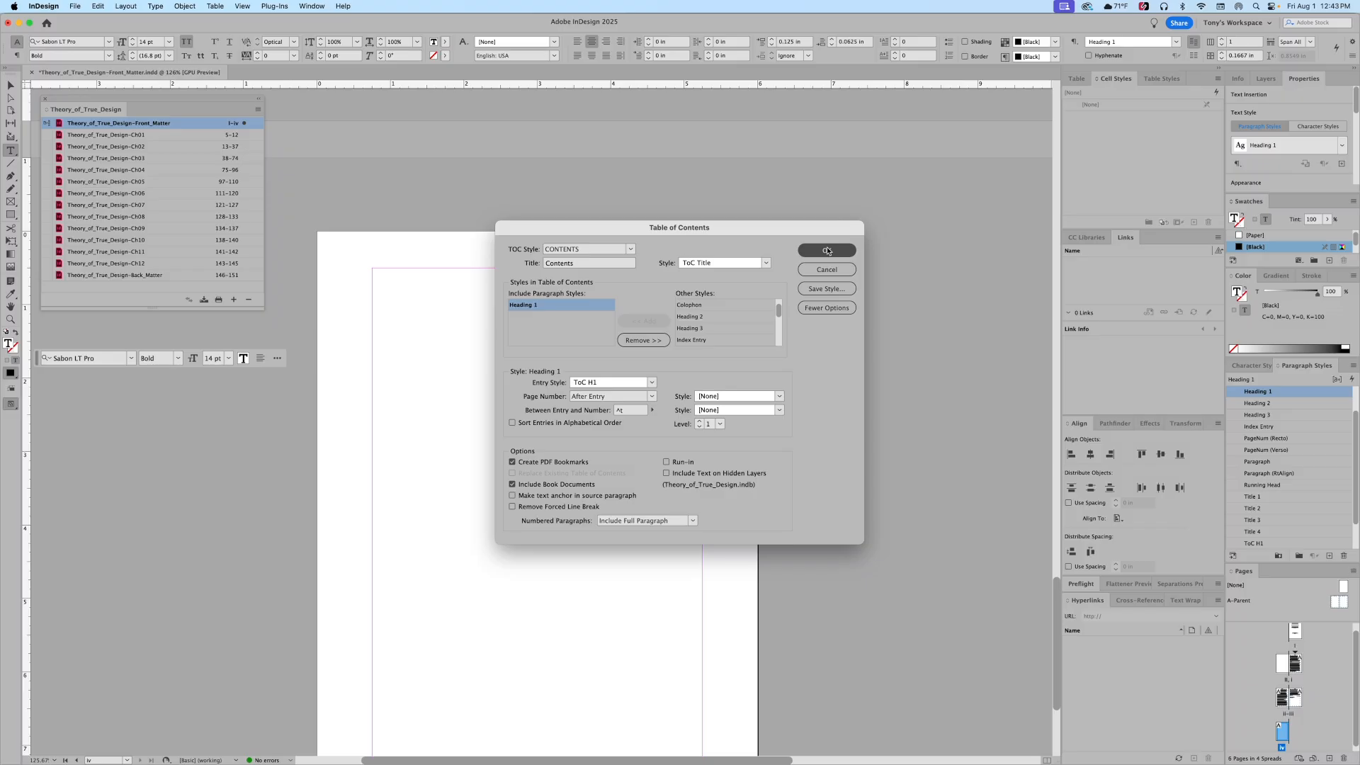
pyautogui.click(827, 250)
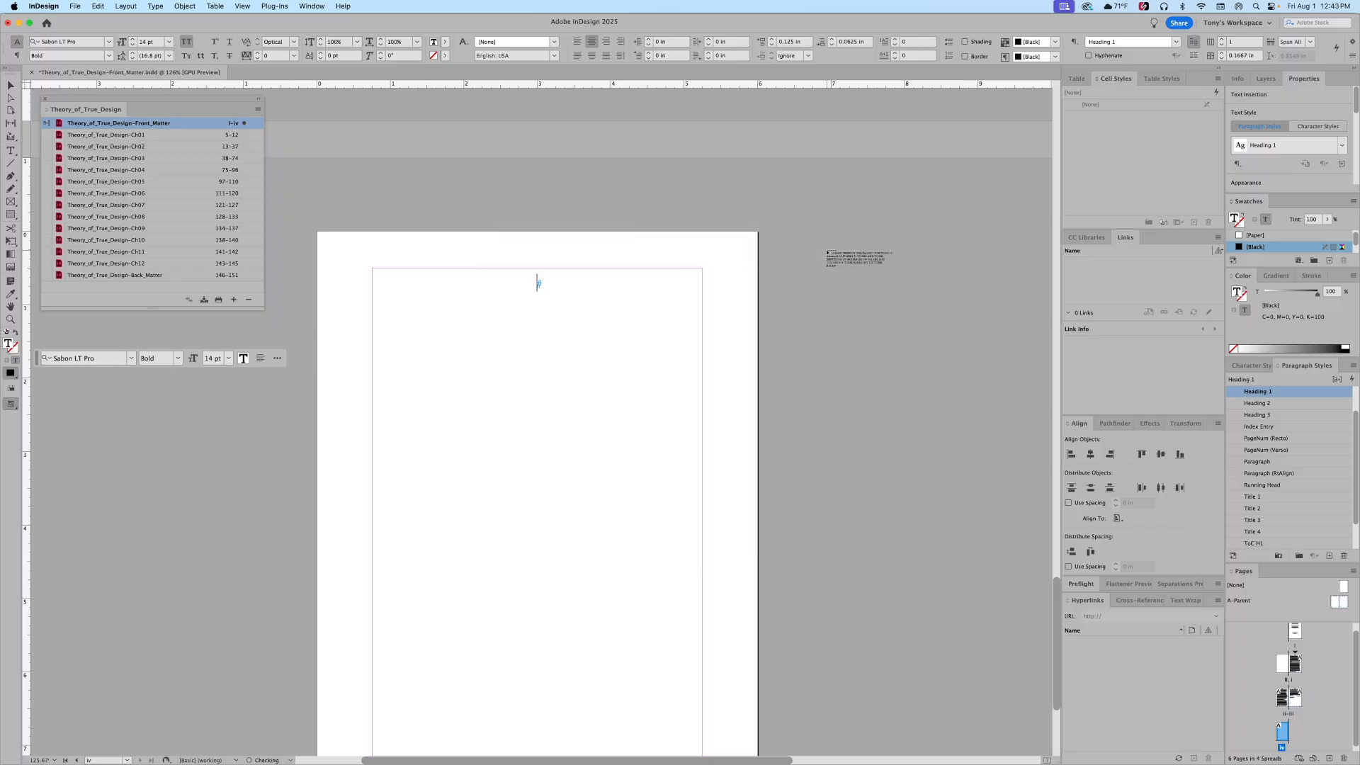
pyautogui.click(494, 305)
pyautogui.click(494, 305)
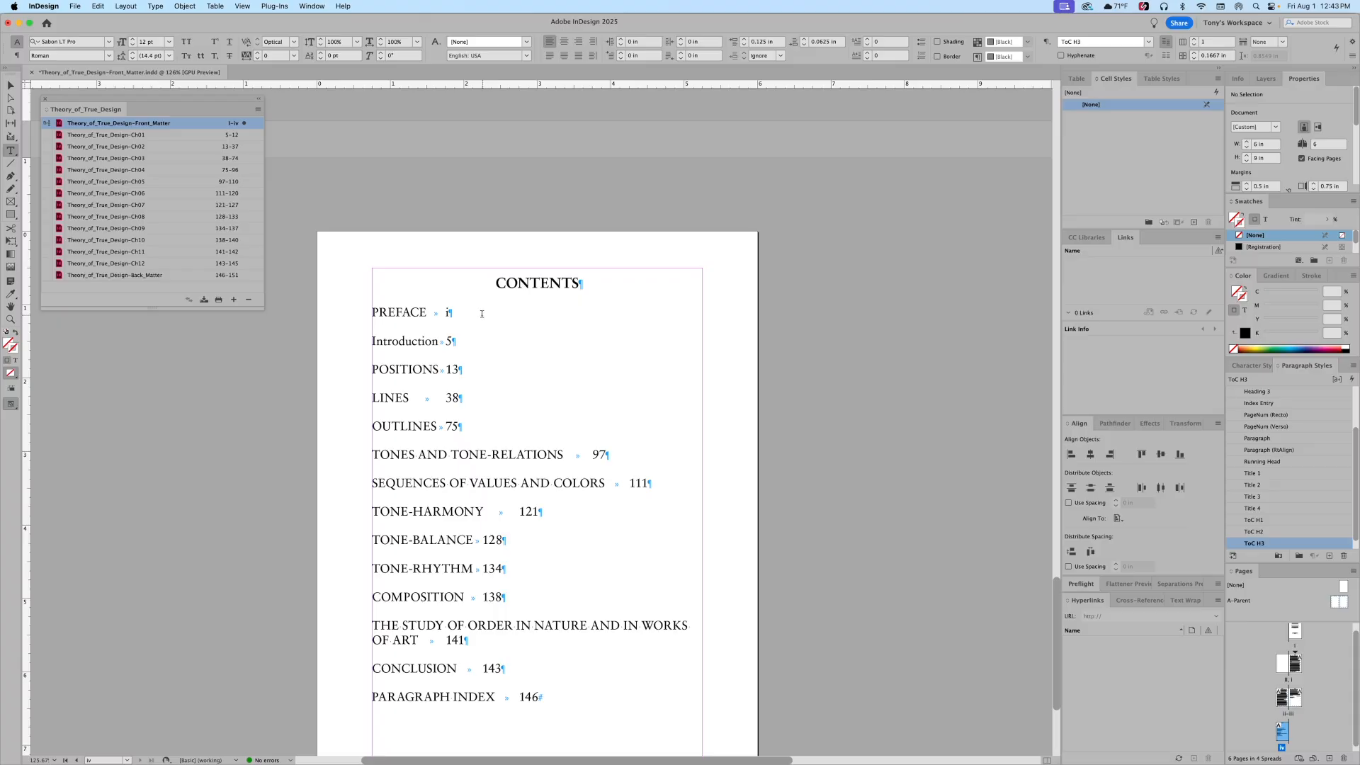
pyautogui.scroll(-4, 482, 312)
pyautogui.scroll(-3, 480, 312)
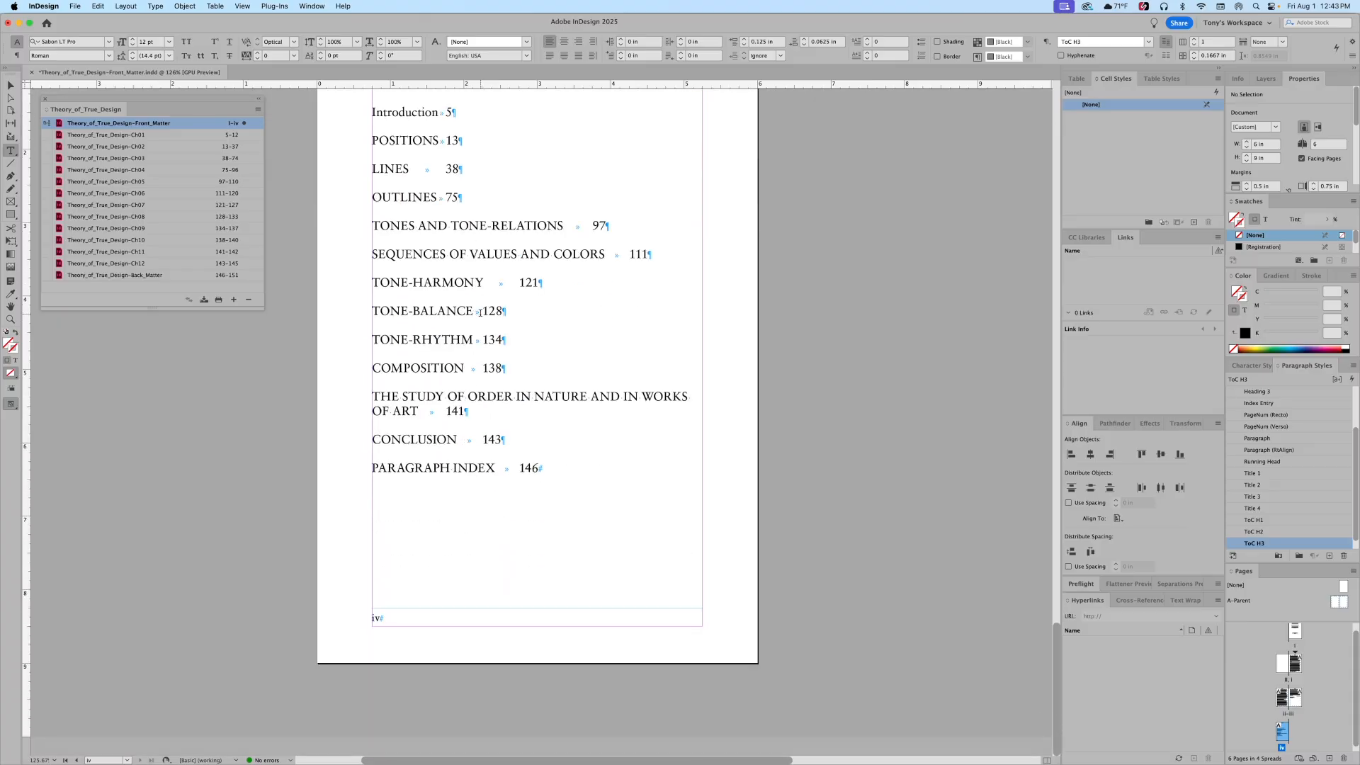
pyautogui.scroll(5, 479, 314)
pyautogui.press('super+Tab')
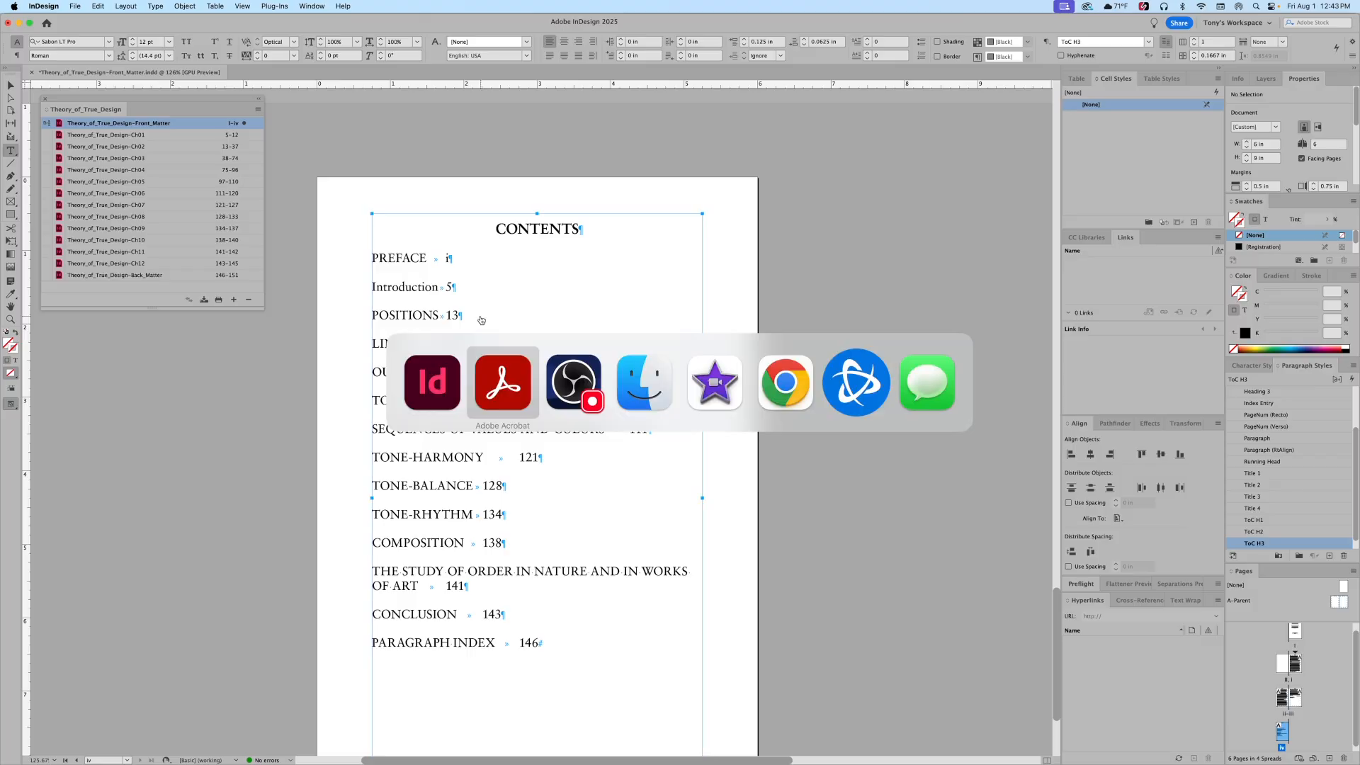
pyautogui.press('super+Tab')
pyautogui.press('super+Tab')
pyautogui.press('shift+super+Tab')
pyautogui.press('shift+super+Tab')
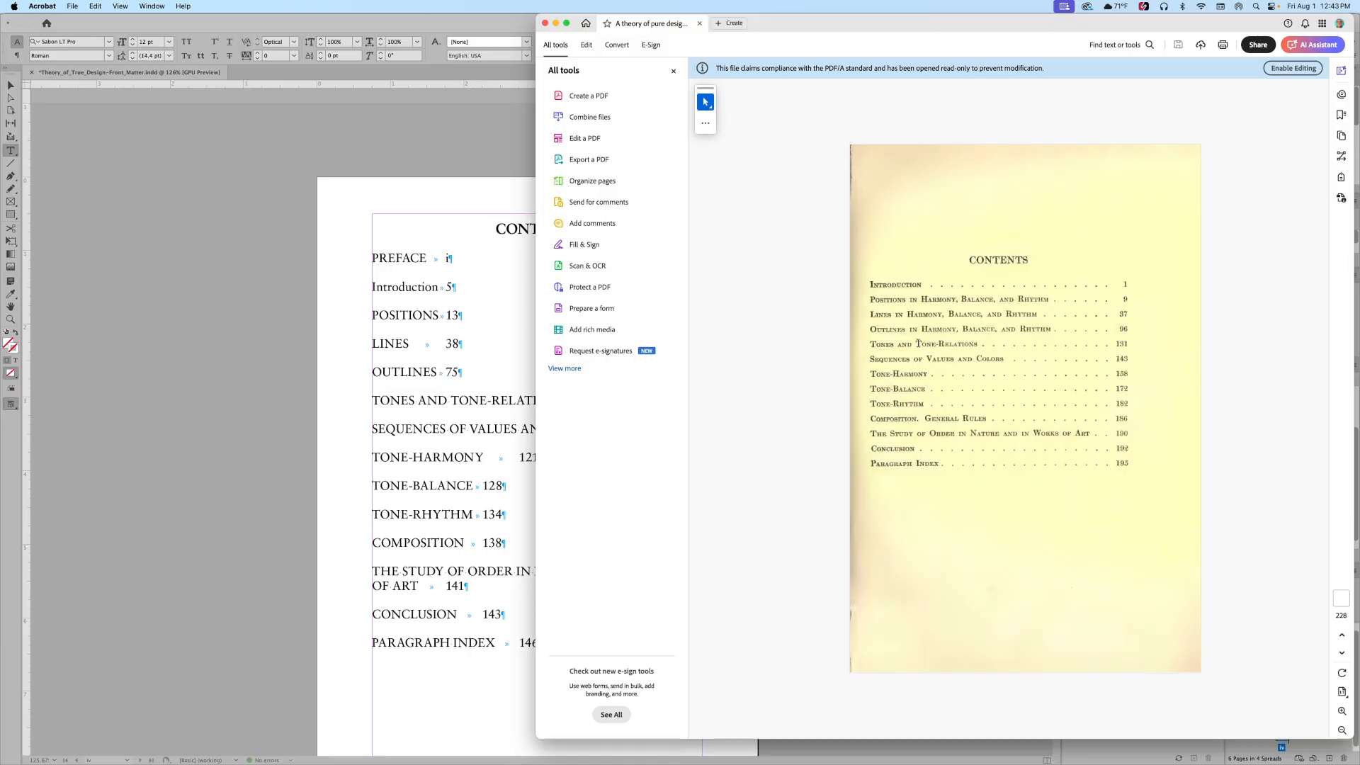
pyautogui.click(298, 295)
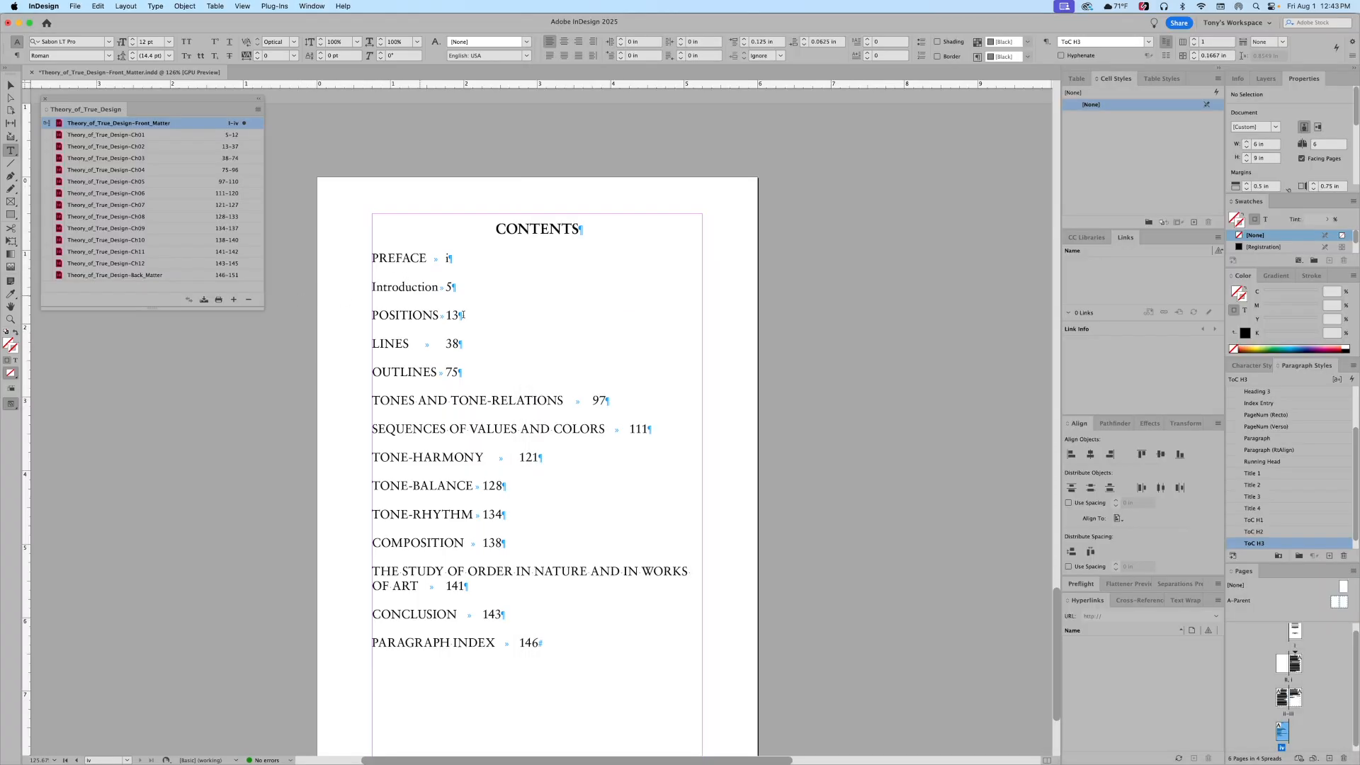
# Step: In the ToC H1 style's Basic Character Formats, reduce the chapter entry size to 10 pt
pyautogui.click(1234, 521)
pyautogui.doubleClick(1233, 521)
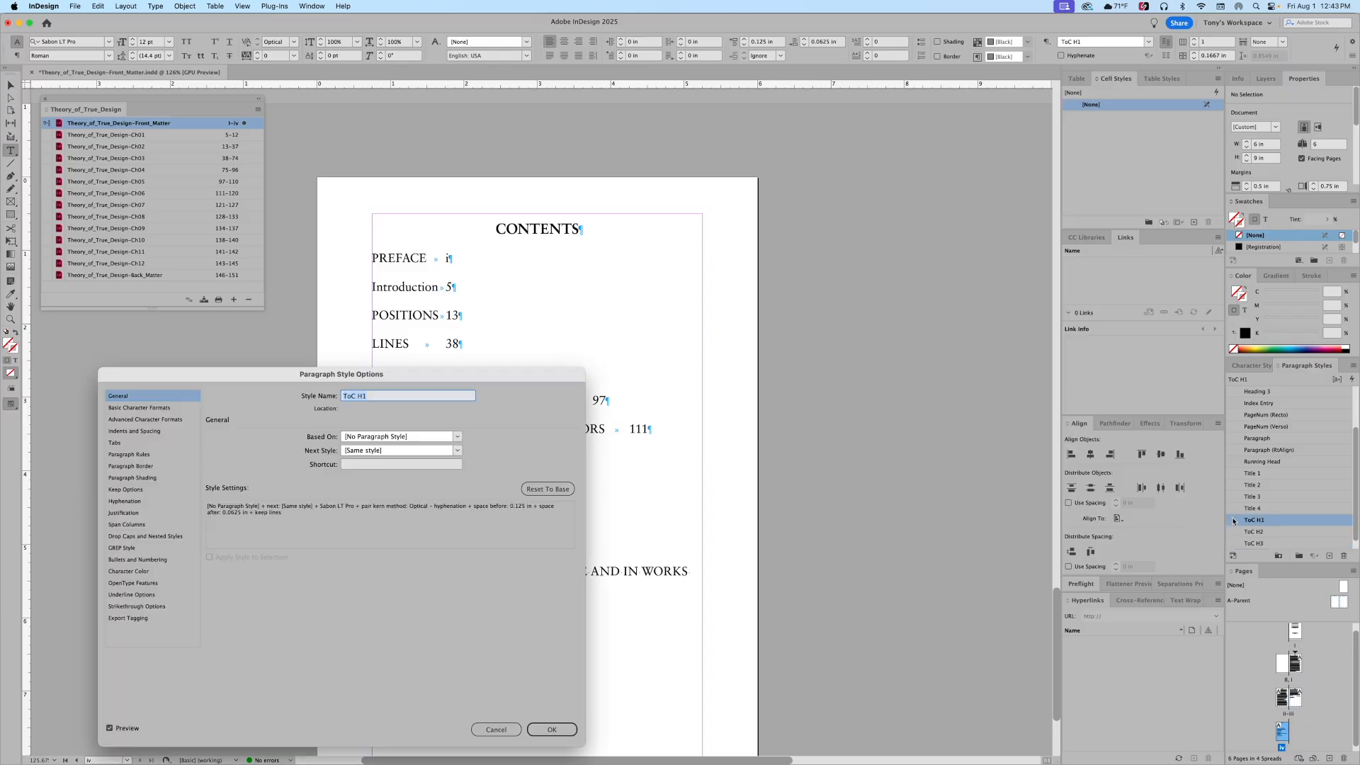
pyautogui.moveTo(213, 374); pyautogui.dragTo(909, 254)
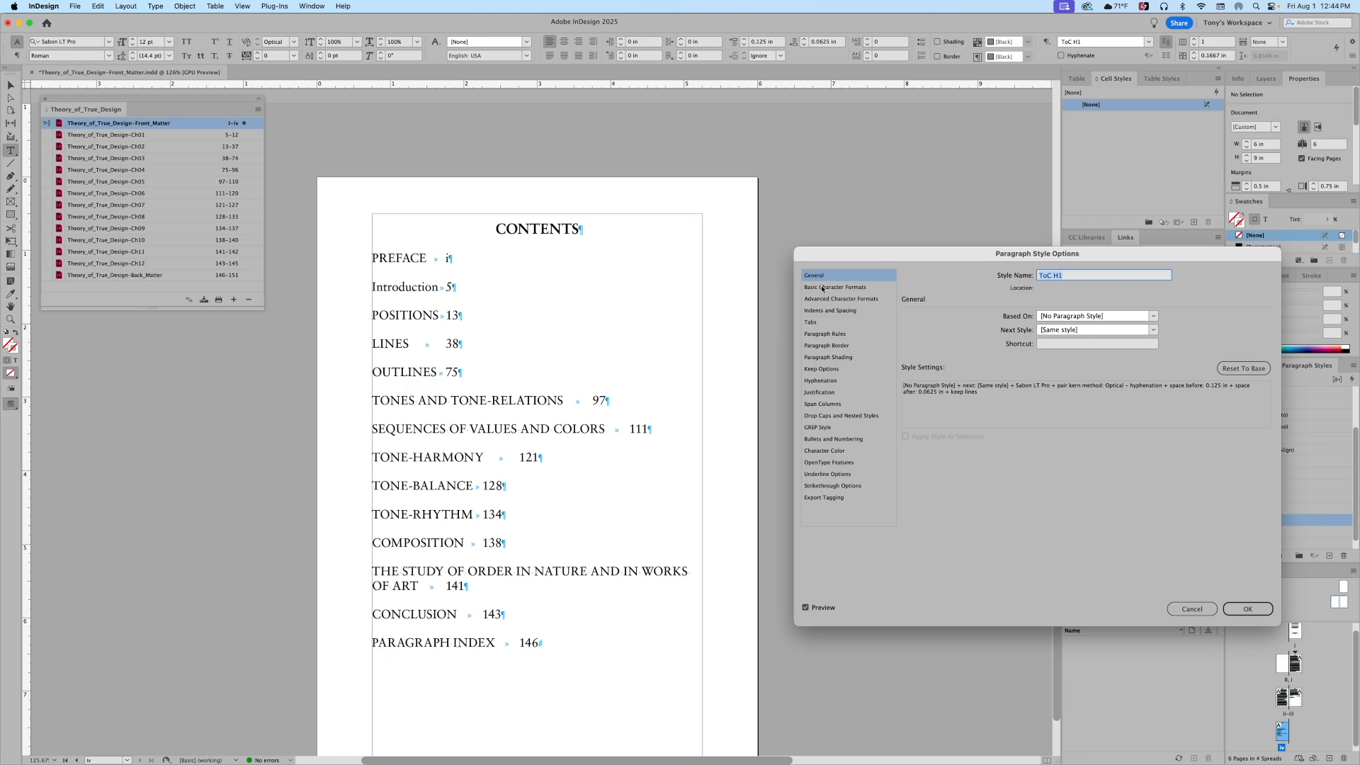
pyautogui.press('super+Tab')
pyautogui.press('super+Tab')
pyautogui.click(842, 288)
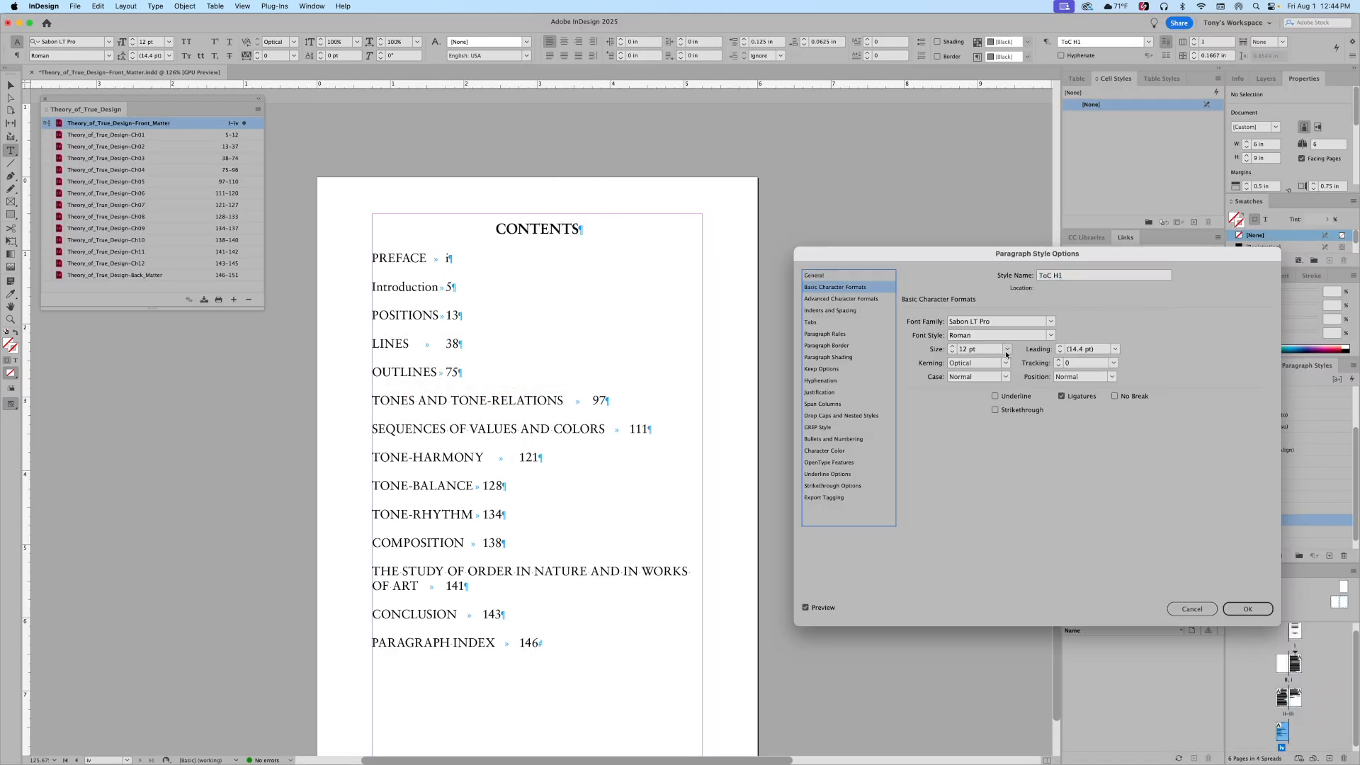
pyautogui.click(952, 352)
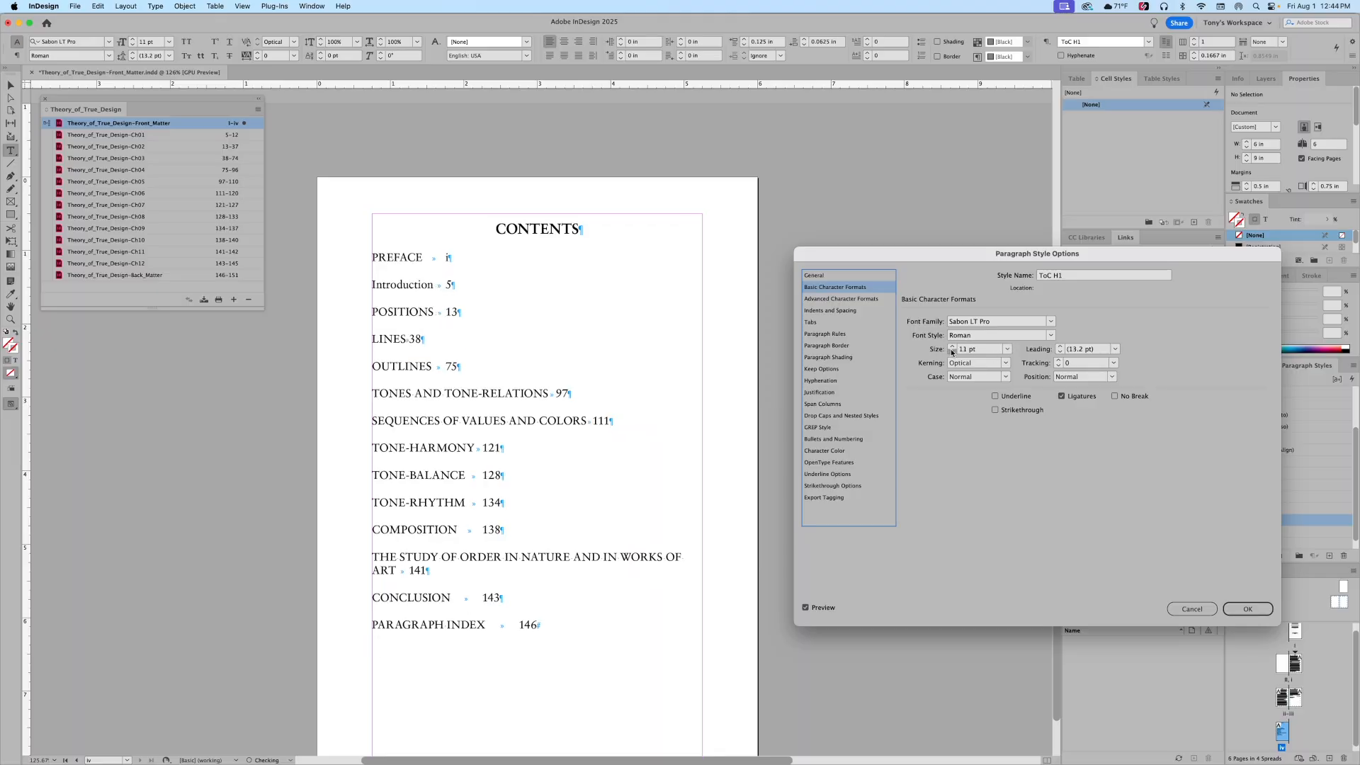
pyautogui.click(952, 353)
# Step: Set the ToC H1 case to Small Caps, comparing against the scanned original in Acrobat
pyautogui.press('super+Tab')
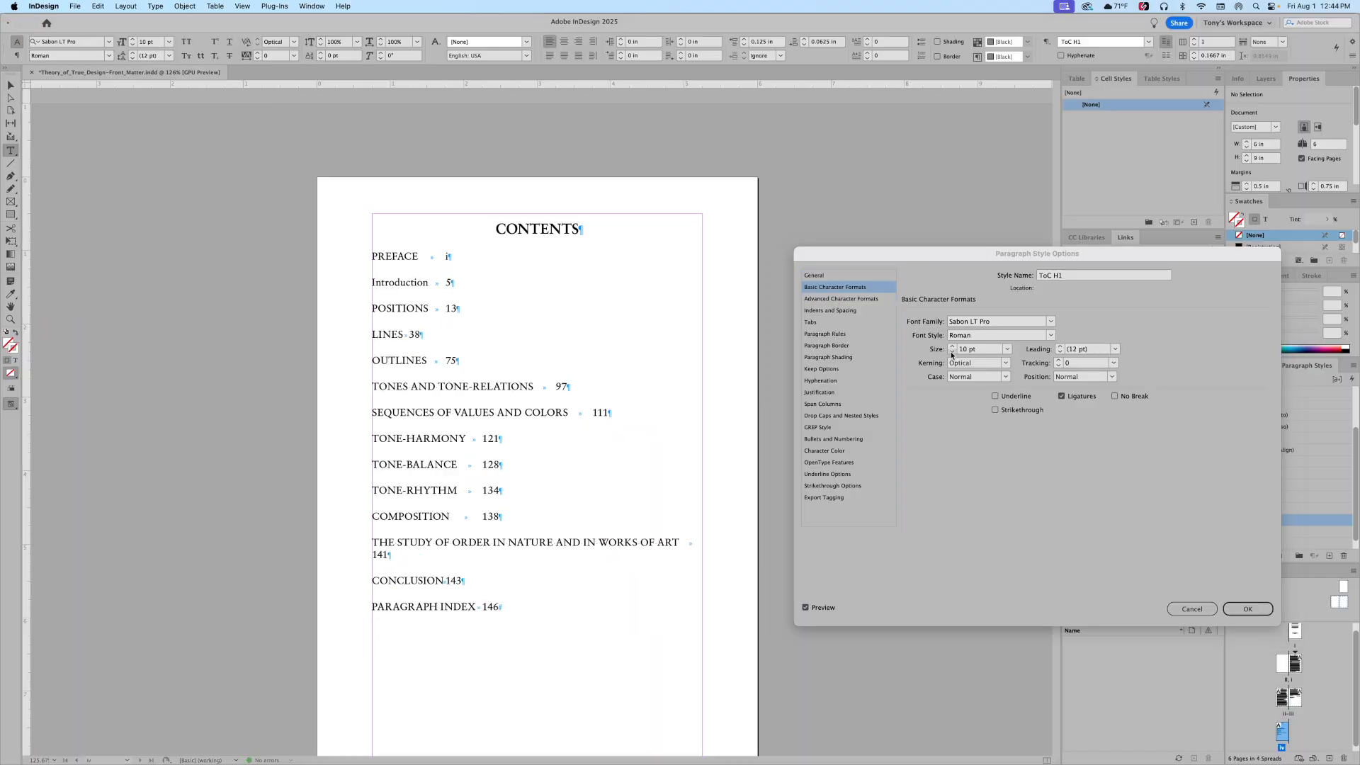
pyautogui.press('super+Tab')
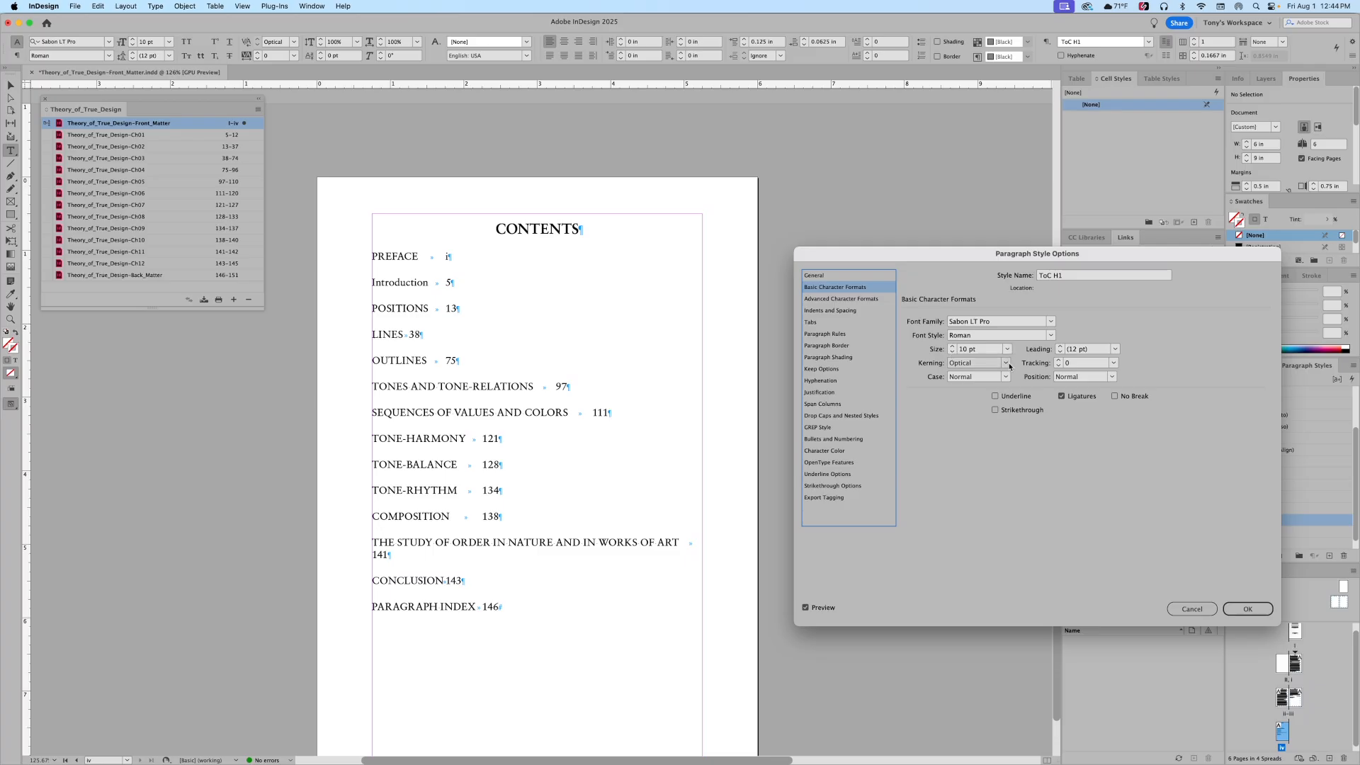
pyautogui.click(1007, 377)
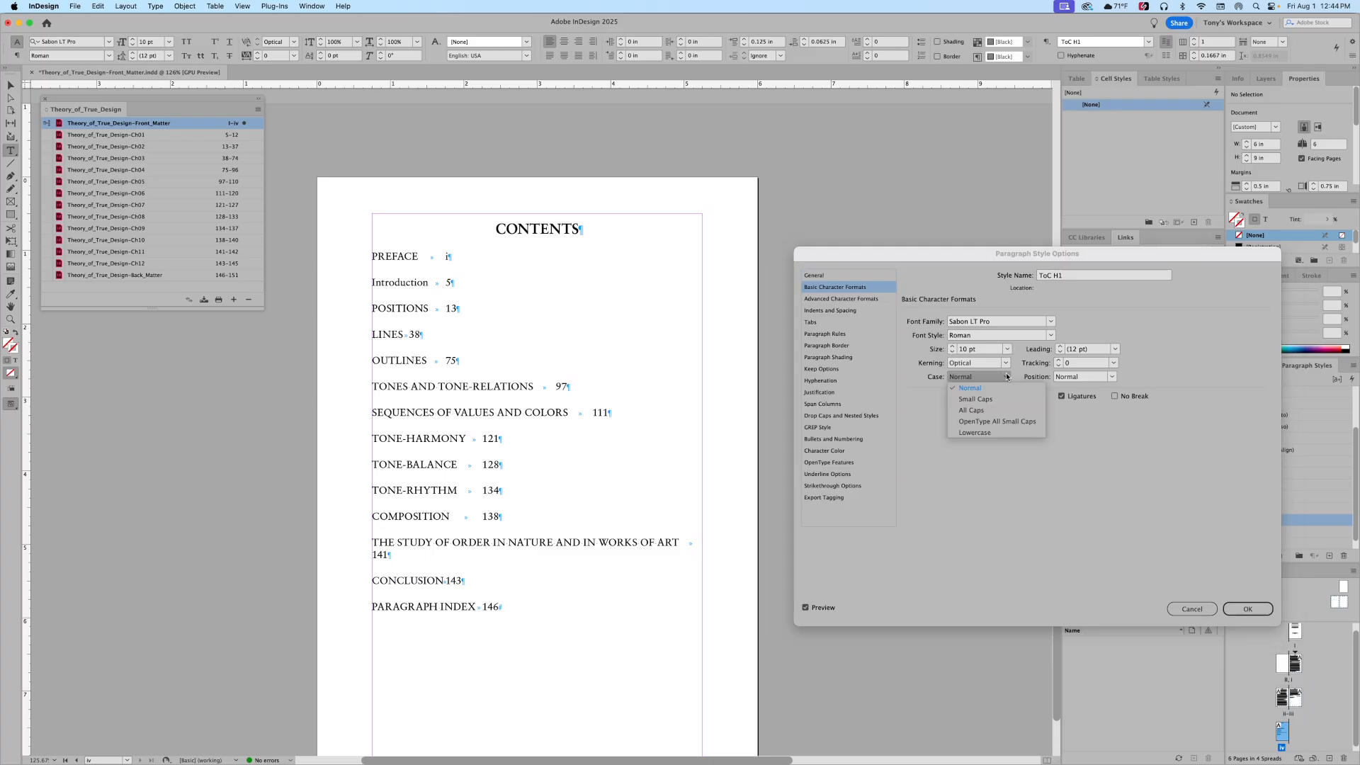
pyautogui.click(976, 399)
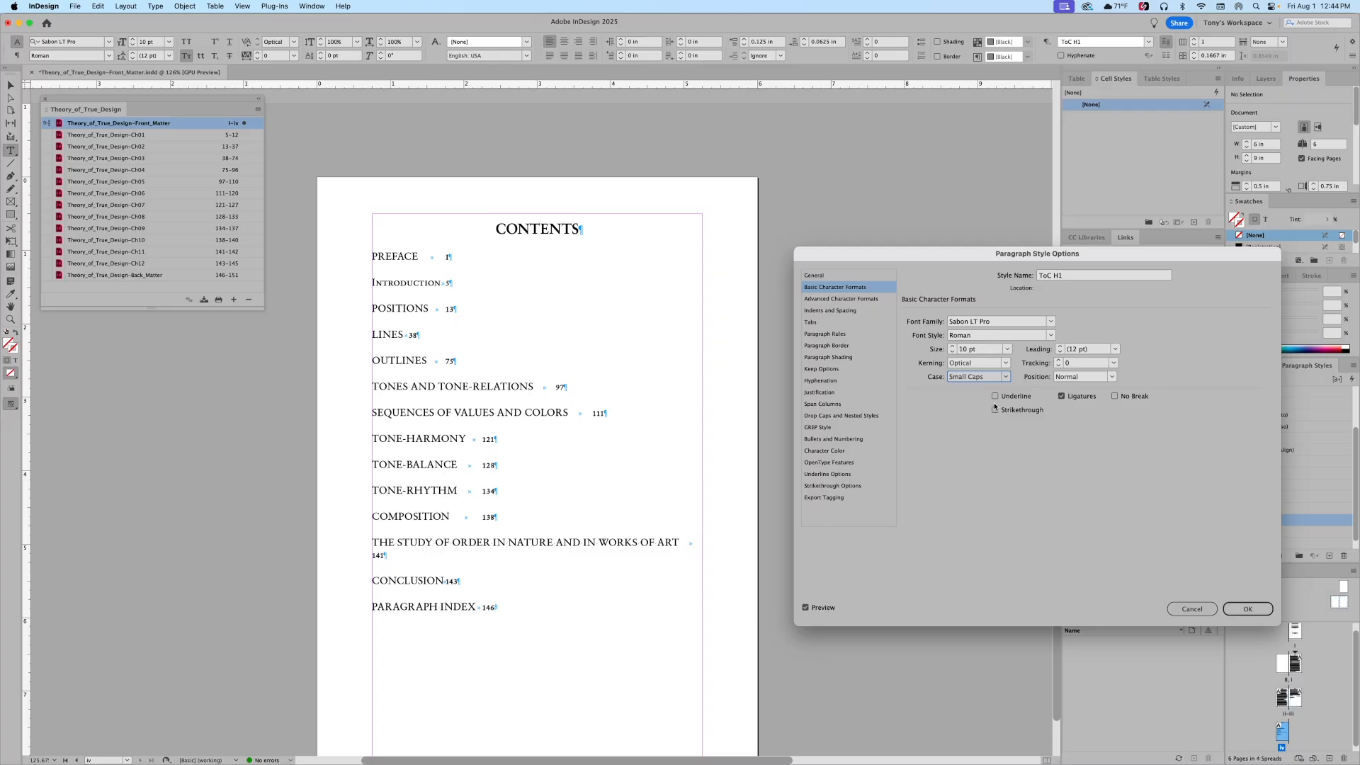
pyautogui.press('super+Tab')
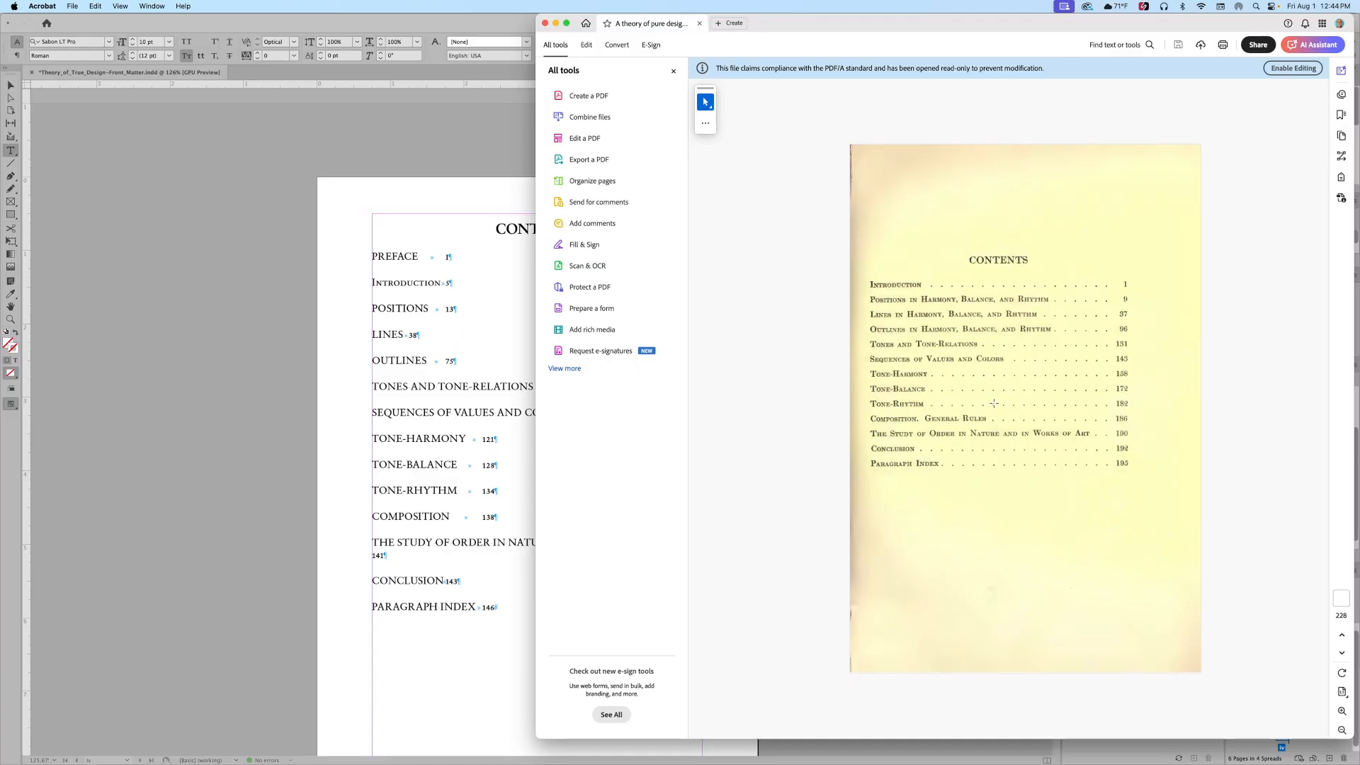
# Step: Confirm the ToC H1 10 pt Small Caps settings after rechecking the scanned original
pyautogui.press('super+Tab')
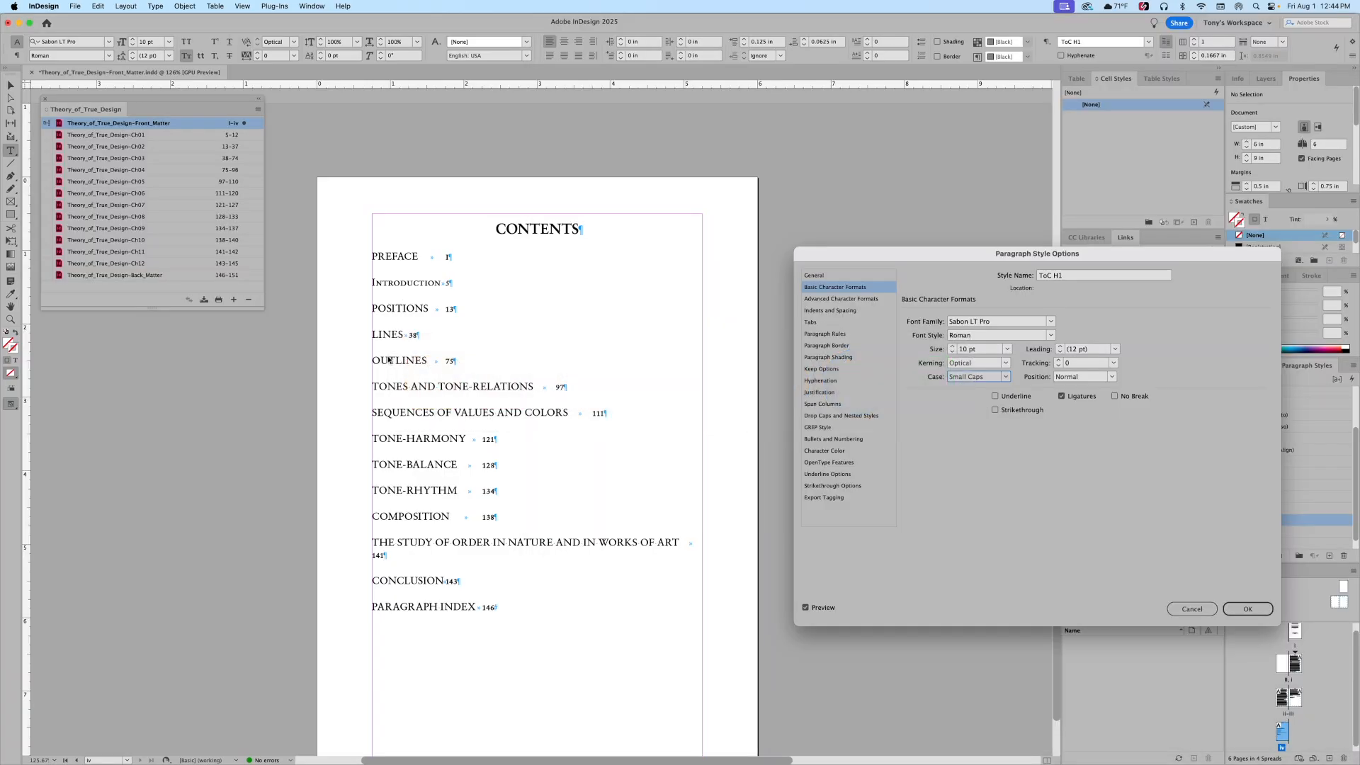
pyautogui.click(1250, 610)
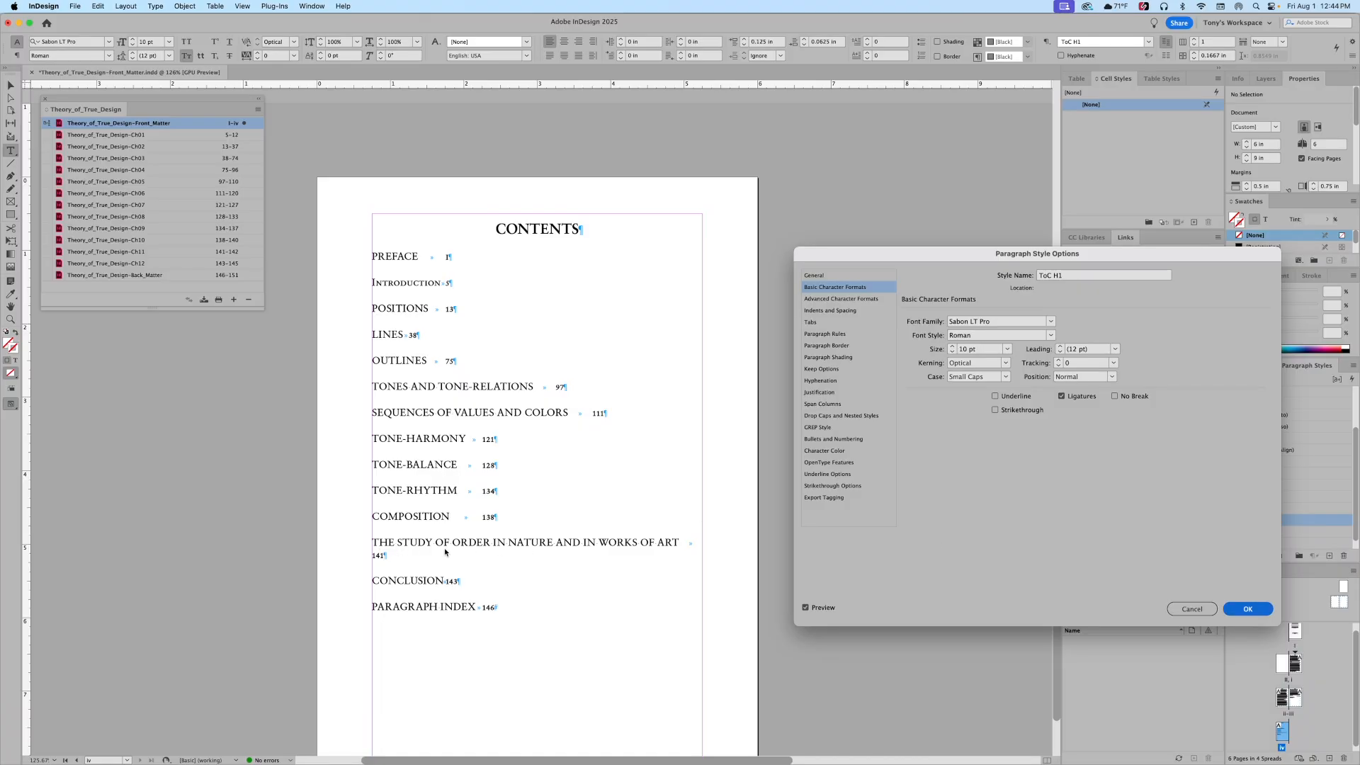
pyautogui.press('super+Tab')
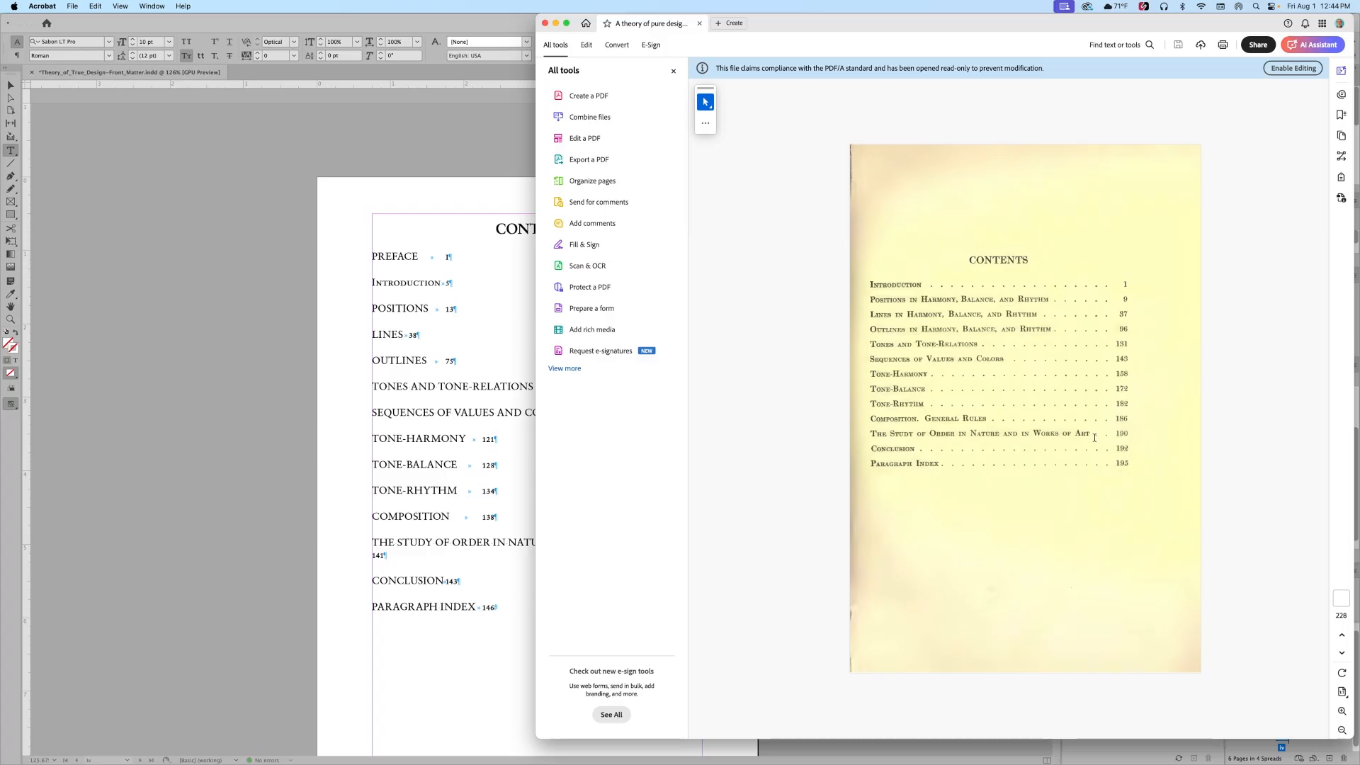
pyautogui.press('super+Tab')
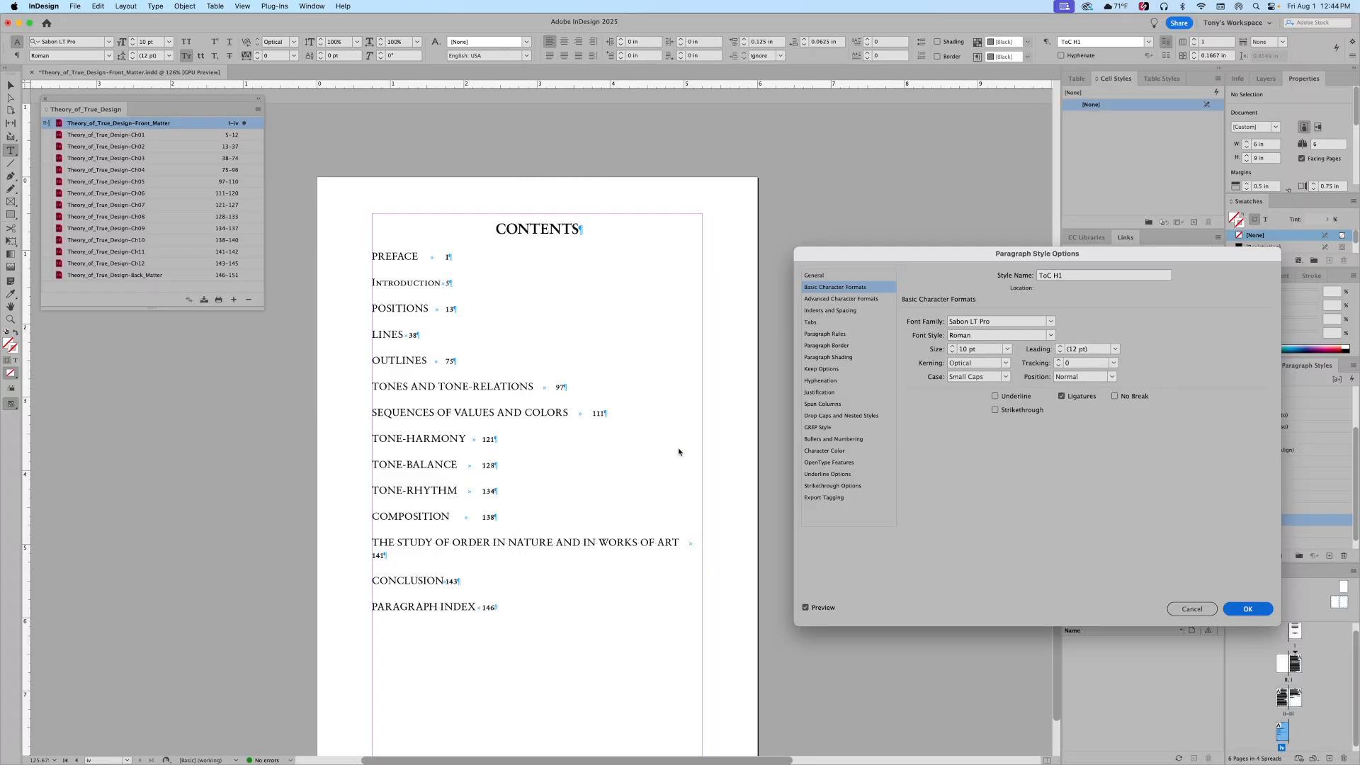
pyautogui.click(1255, 612)
pyautogui.click(1262, 612)
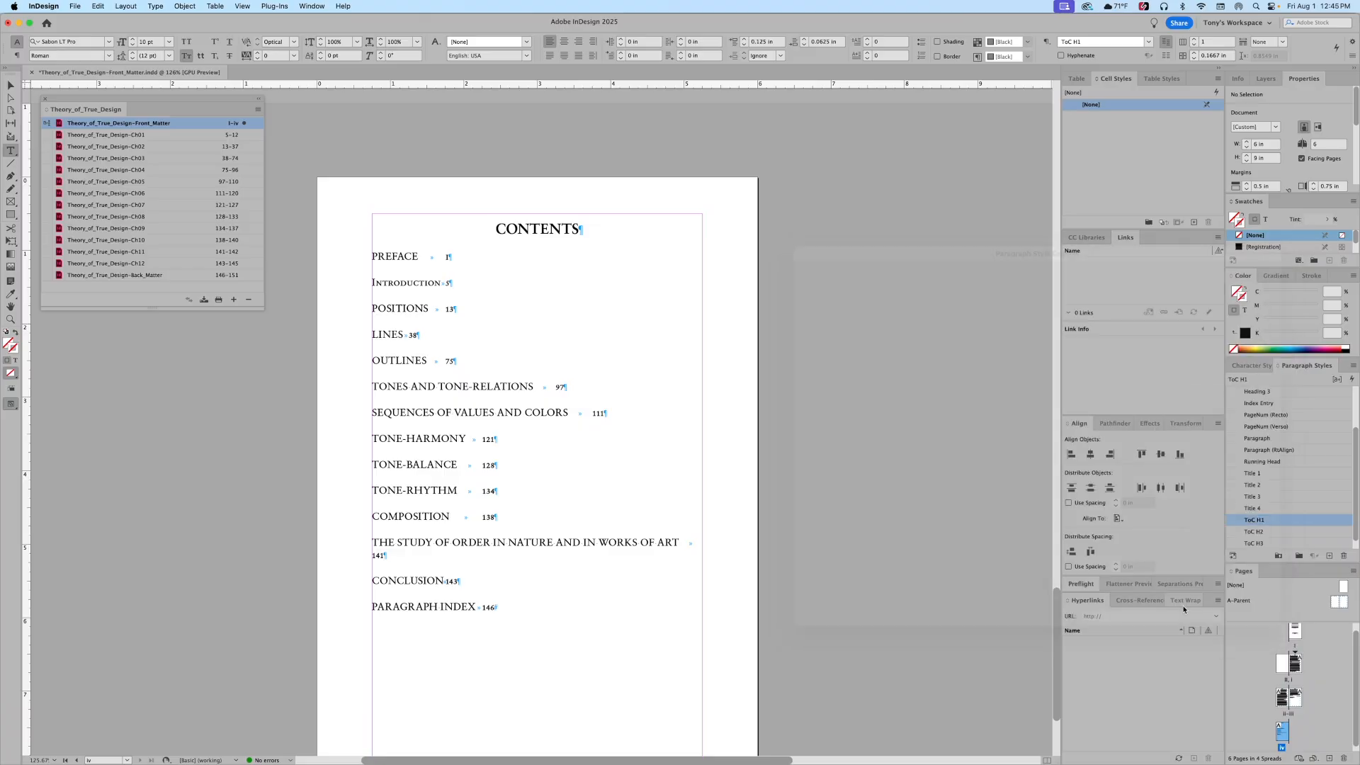
pyautogui.press('Escape')
pyautogui.press('super+Tab')
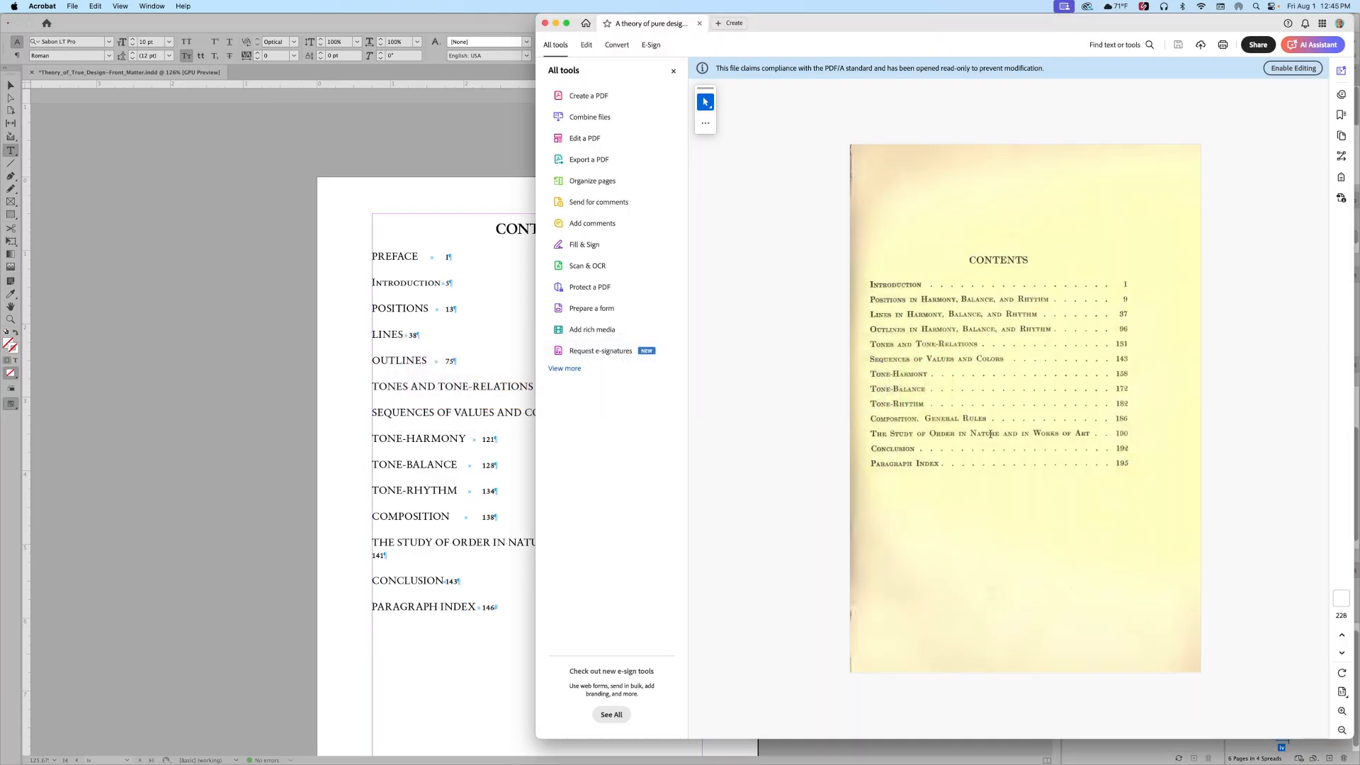
pyautogui.click(444, 573)
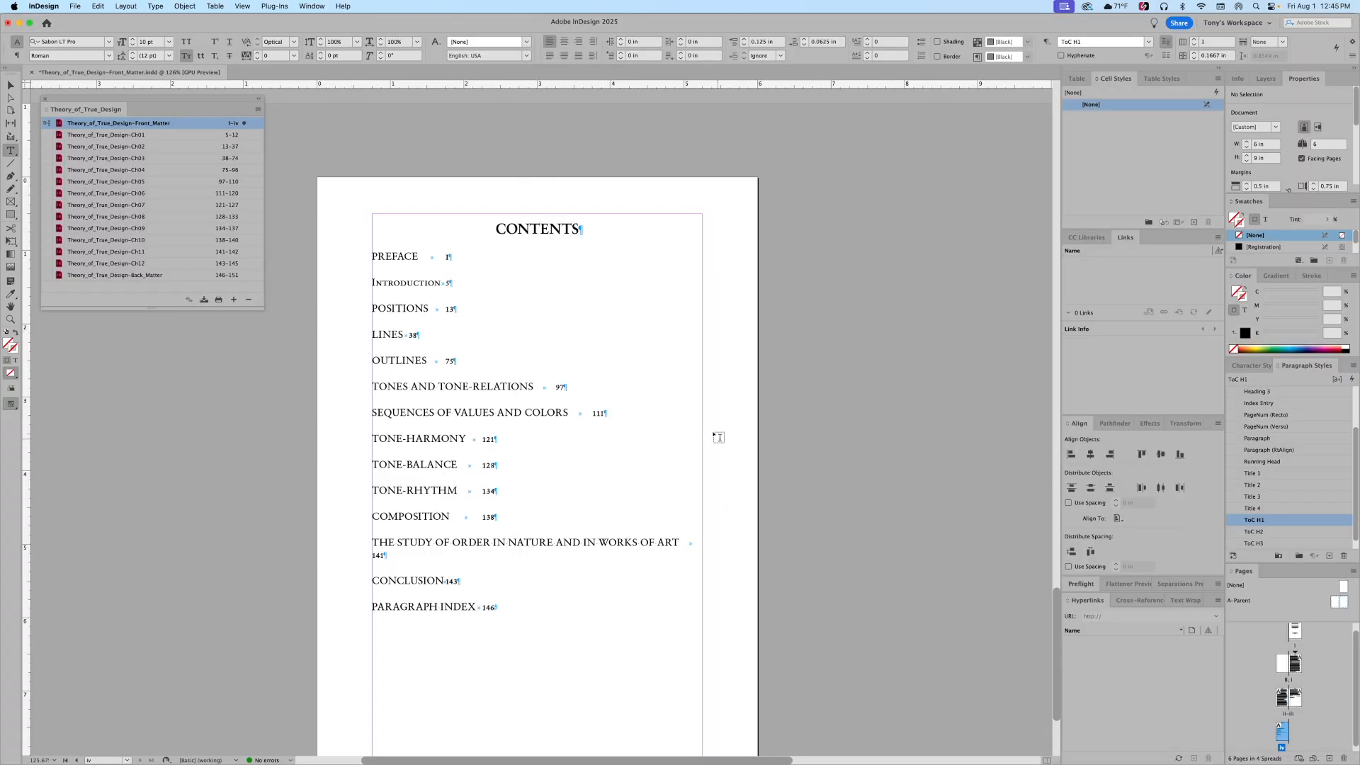
# Step: Add a right-justified tab stop at 4.5 in to the ToC H1 style
pyautogui.doubleClick(1241, 525)
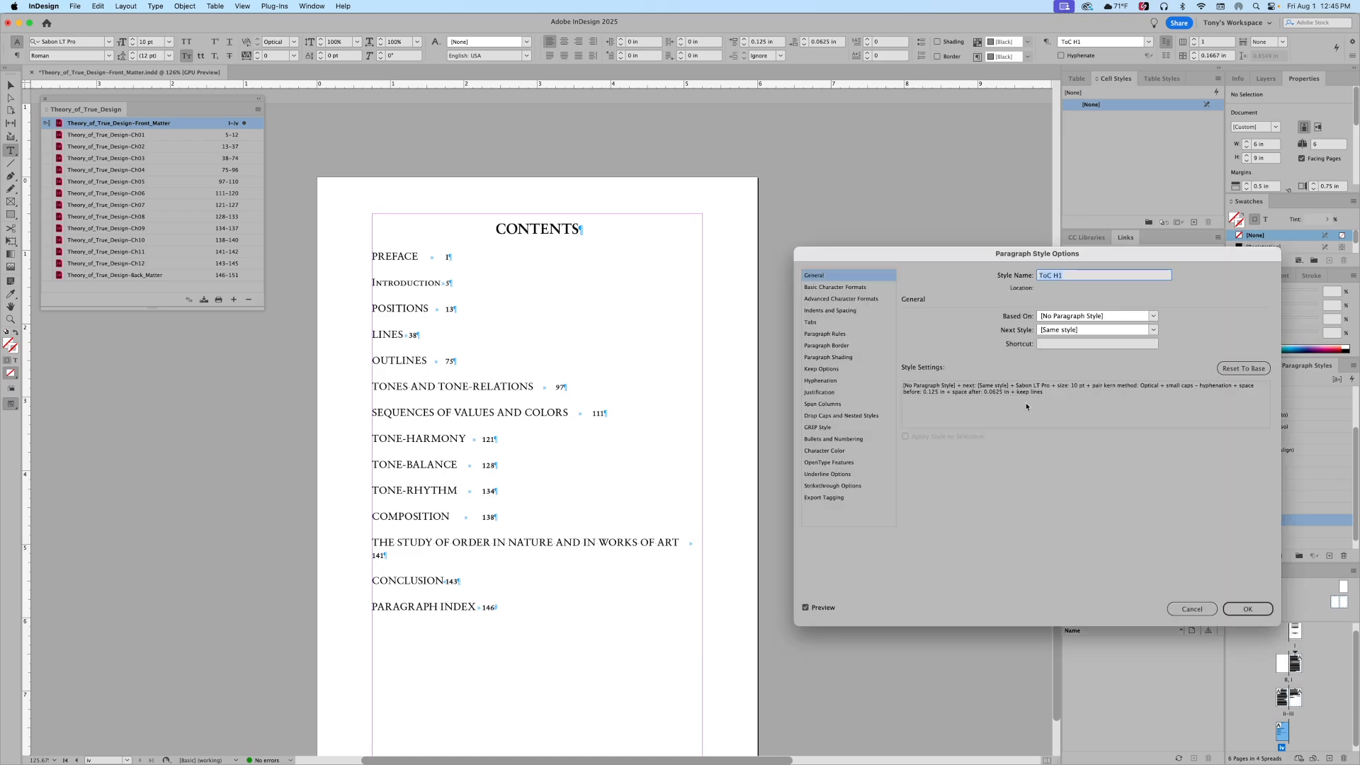
pyautogui.click(812, 323)
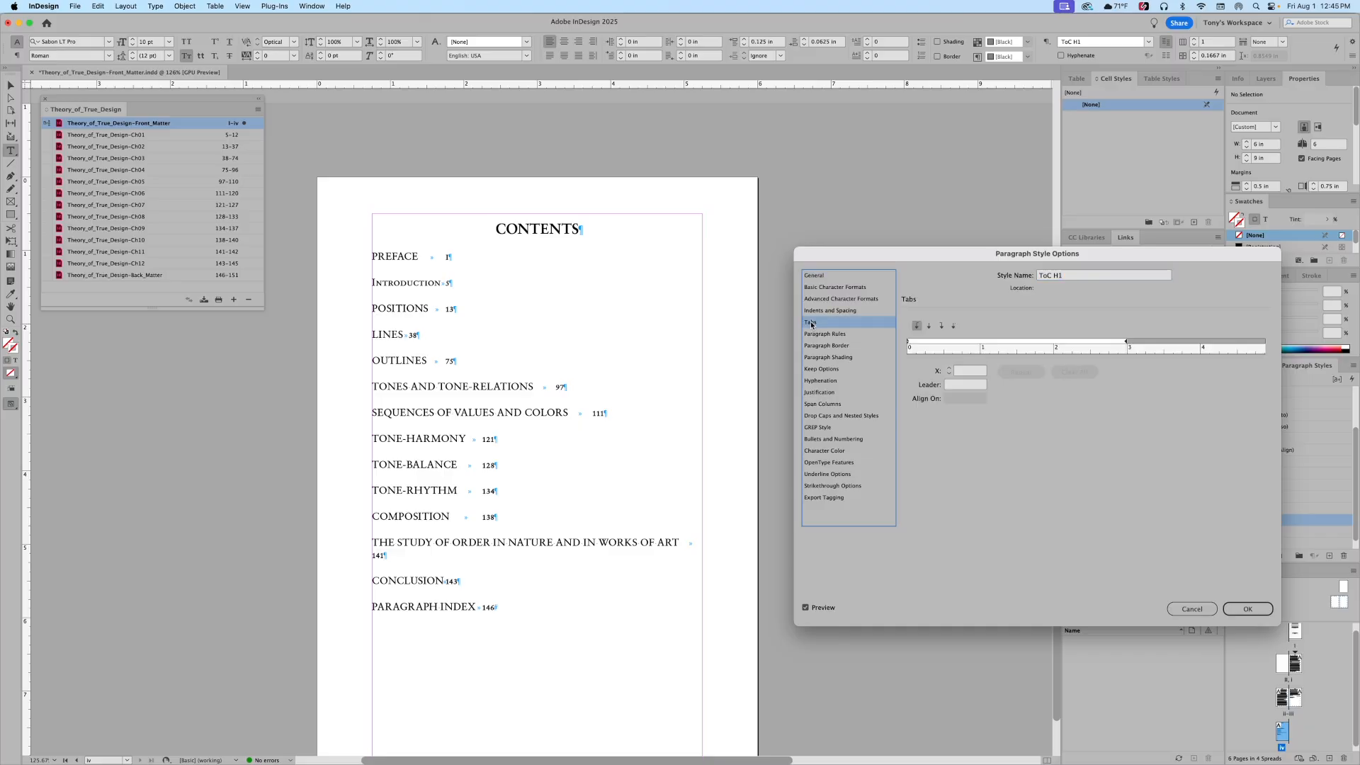
pyautogui.click(943, 328)
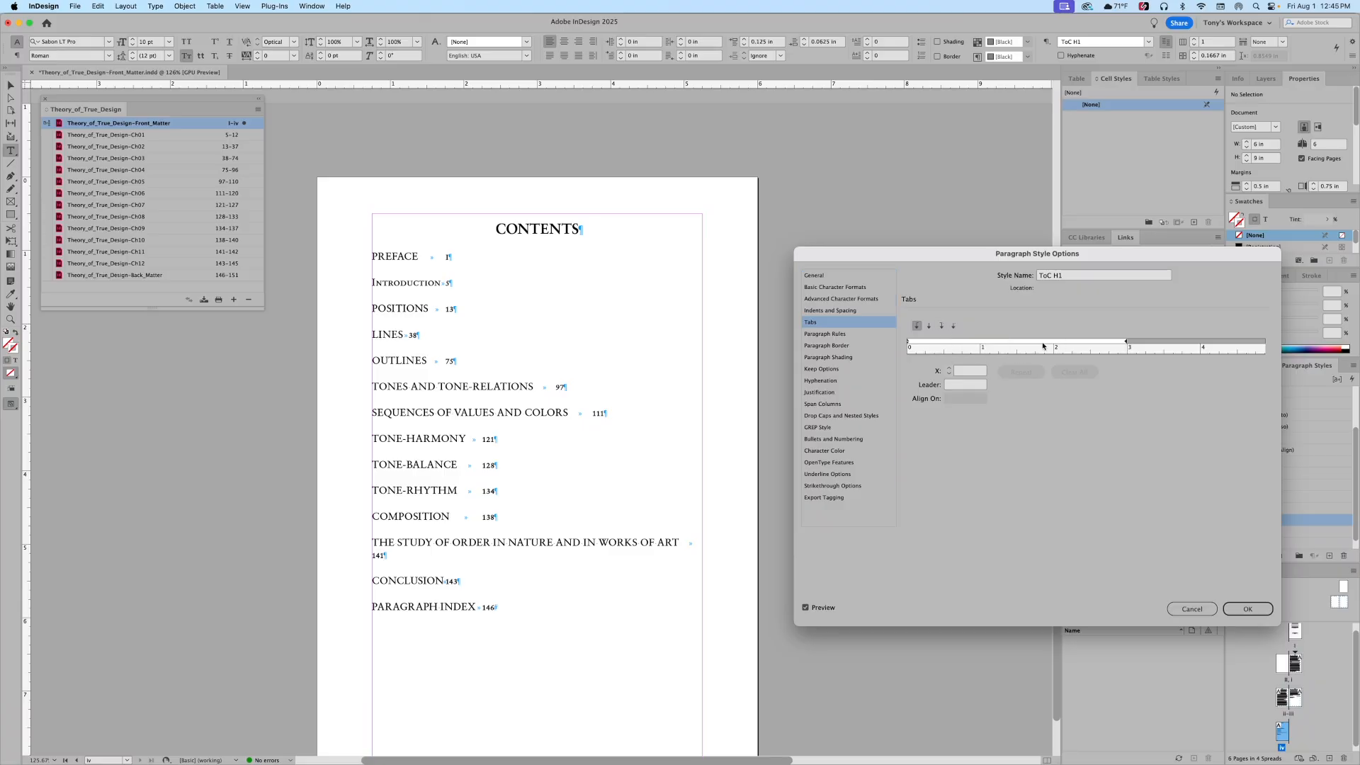
pyautogui.click(942, 328)
pyautogui.moveTo(1119, 344); pyautogui.dragTo(1129, 343)
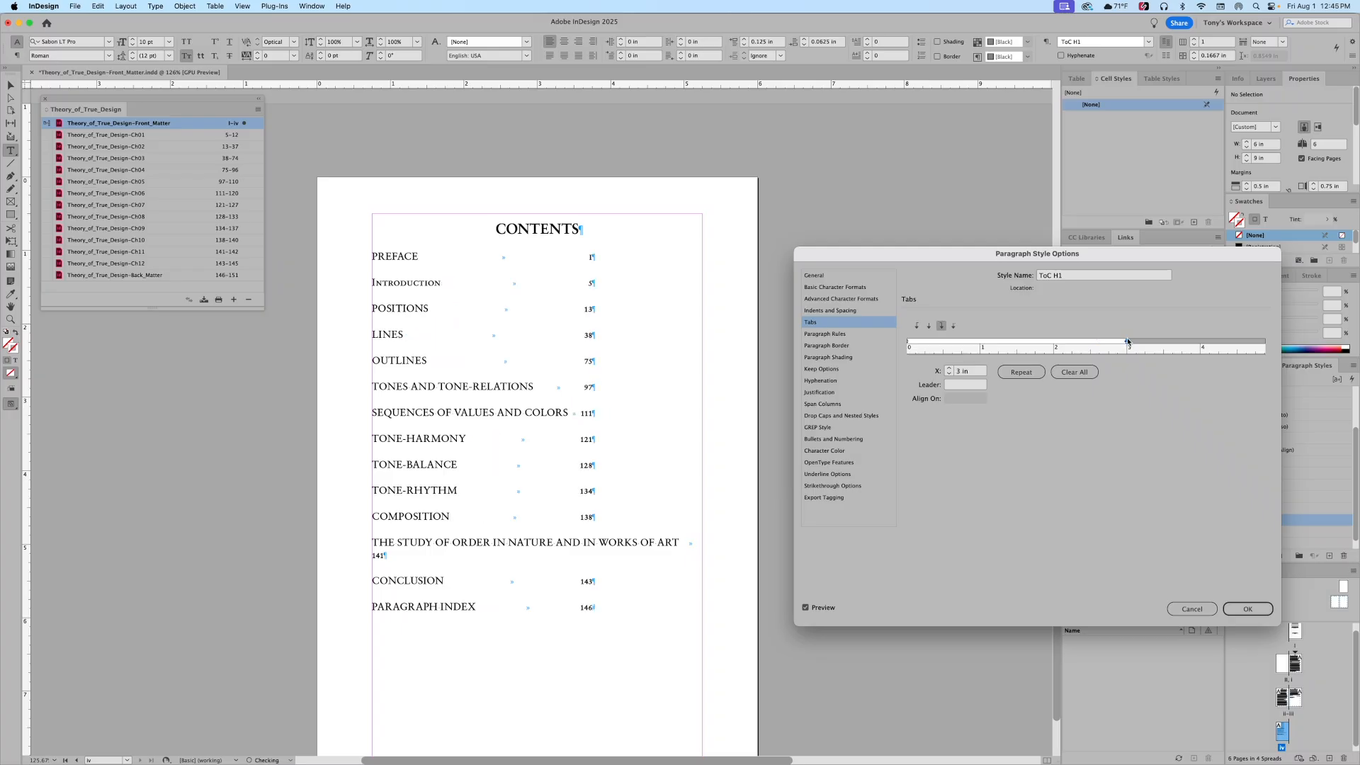
pyautogui.hscroll(5, 1087, 351)
pyautogui.moveTo(974, 346)
pyautogui.mouseDown()
pyautogui.moveTo(1124, 344)
pyautogui.moveTo(1084, 344)
pyautogui.mouseUp()
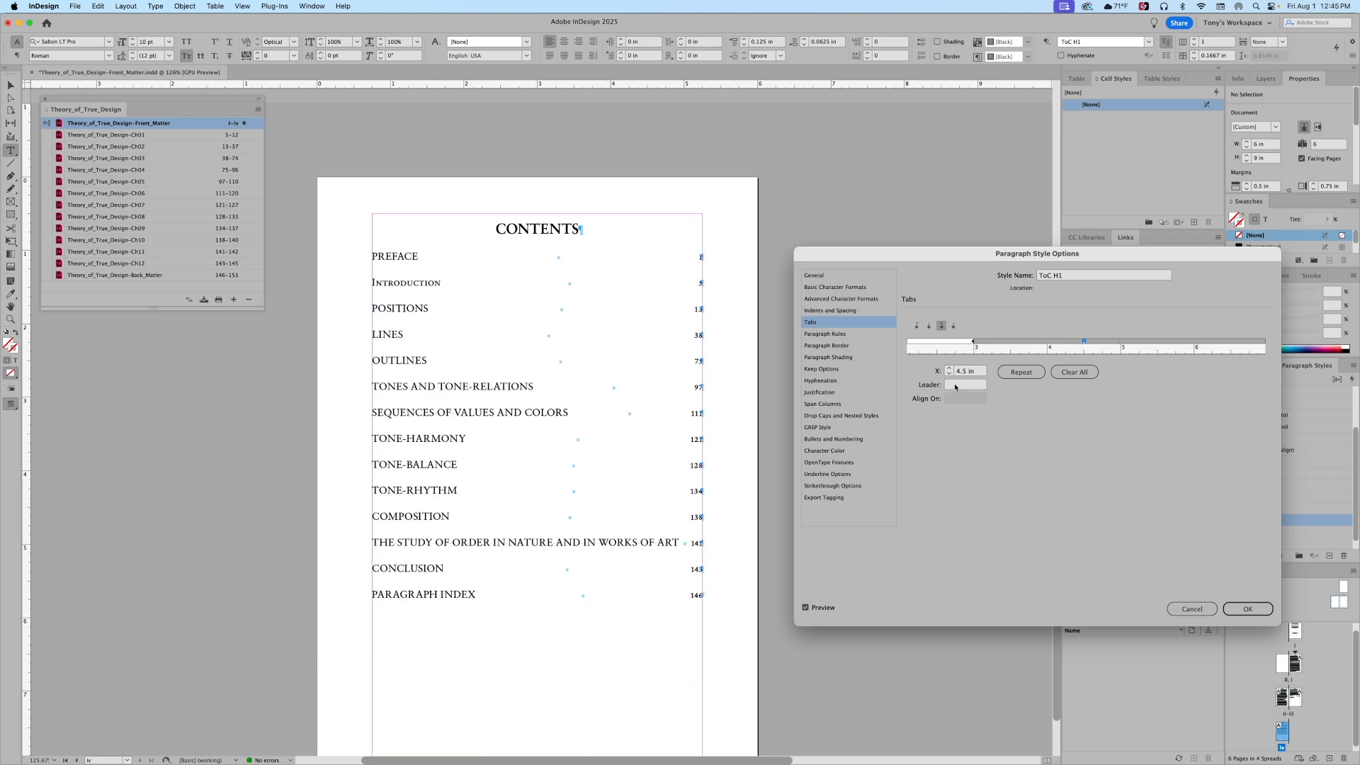
# Step: After checking the scanned original, set the ToC H1 tab leader to dots
pyautogui.press('super+Tab')
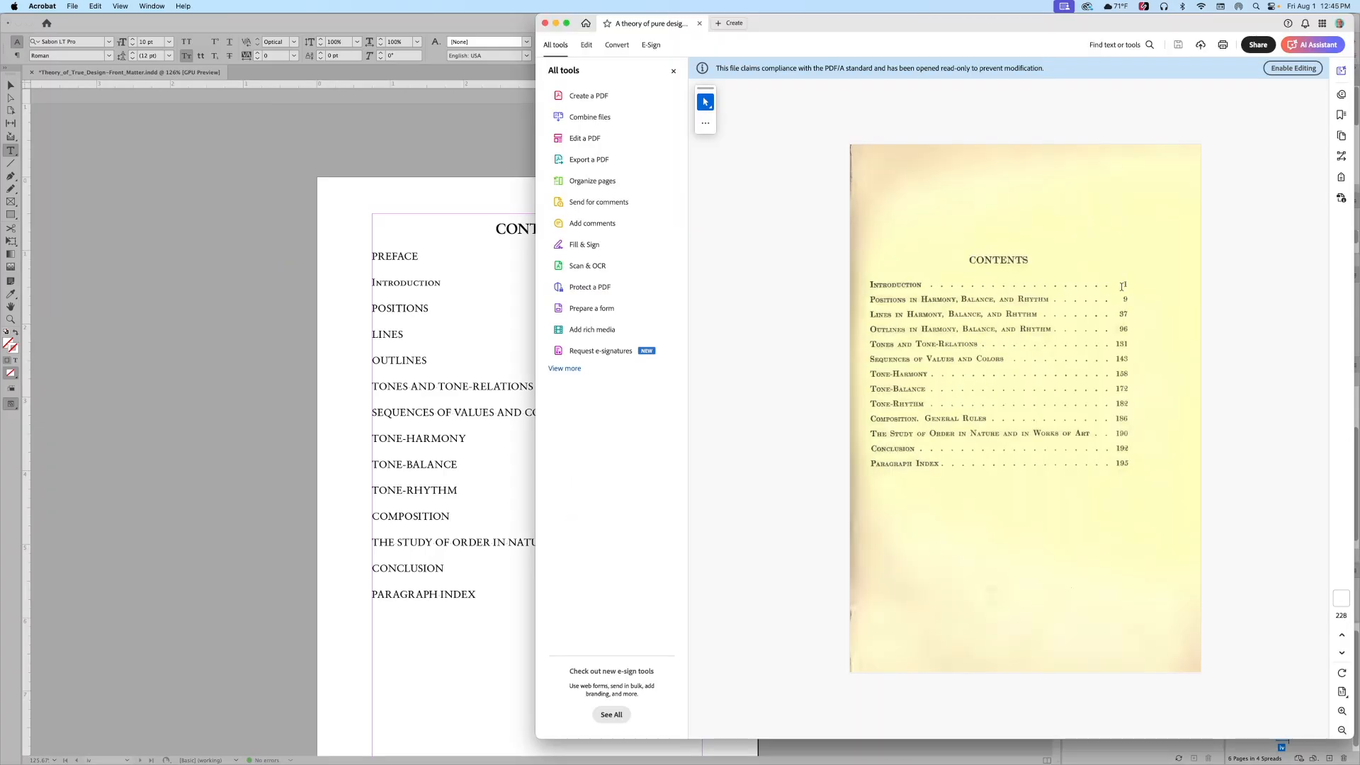
pyautogui.press('super+Tab')
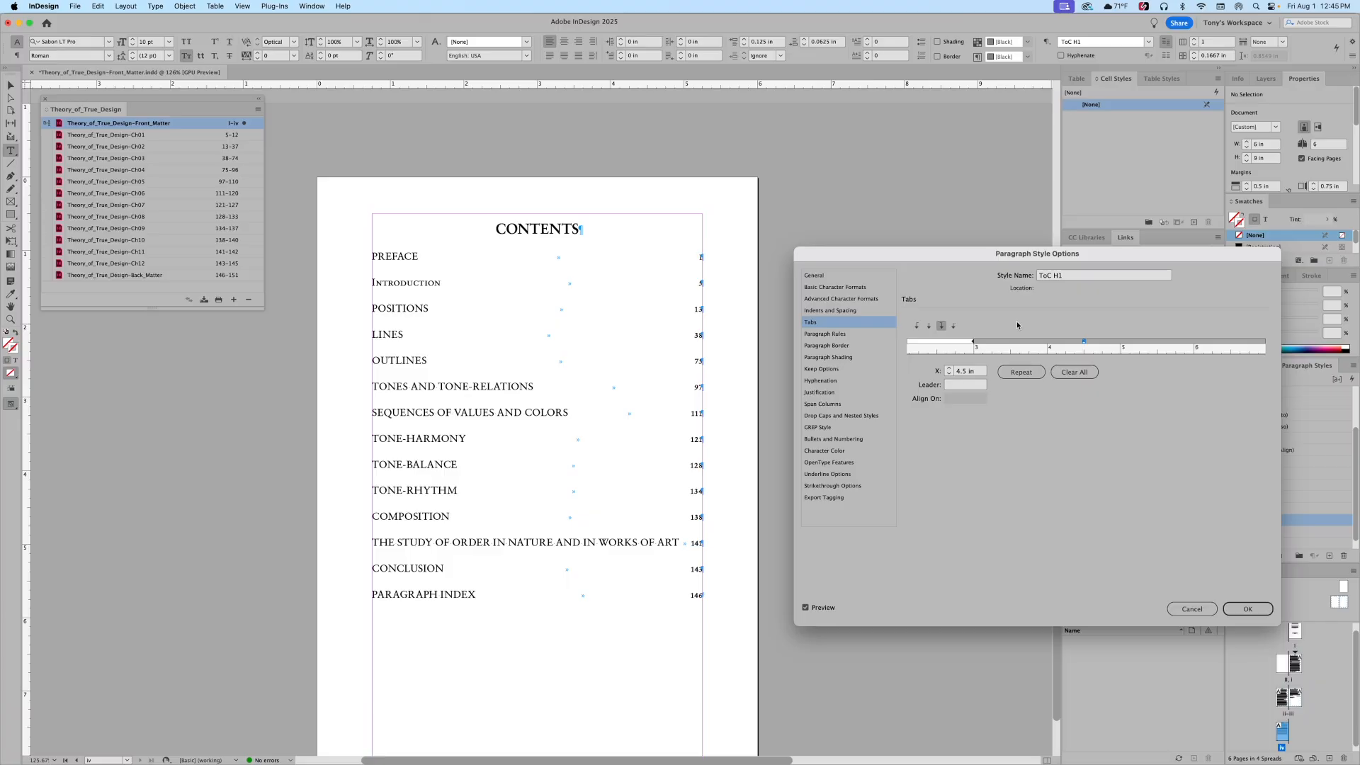
pyautogui.click(955, 386)
pyautogui.write('0')
pyautogui.press('Tab')
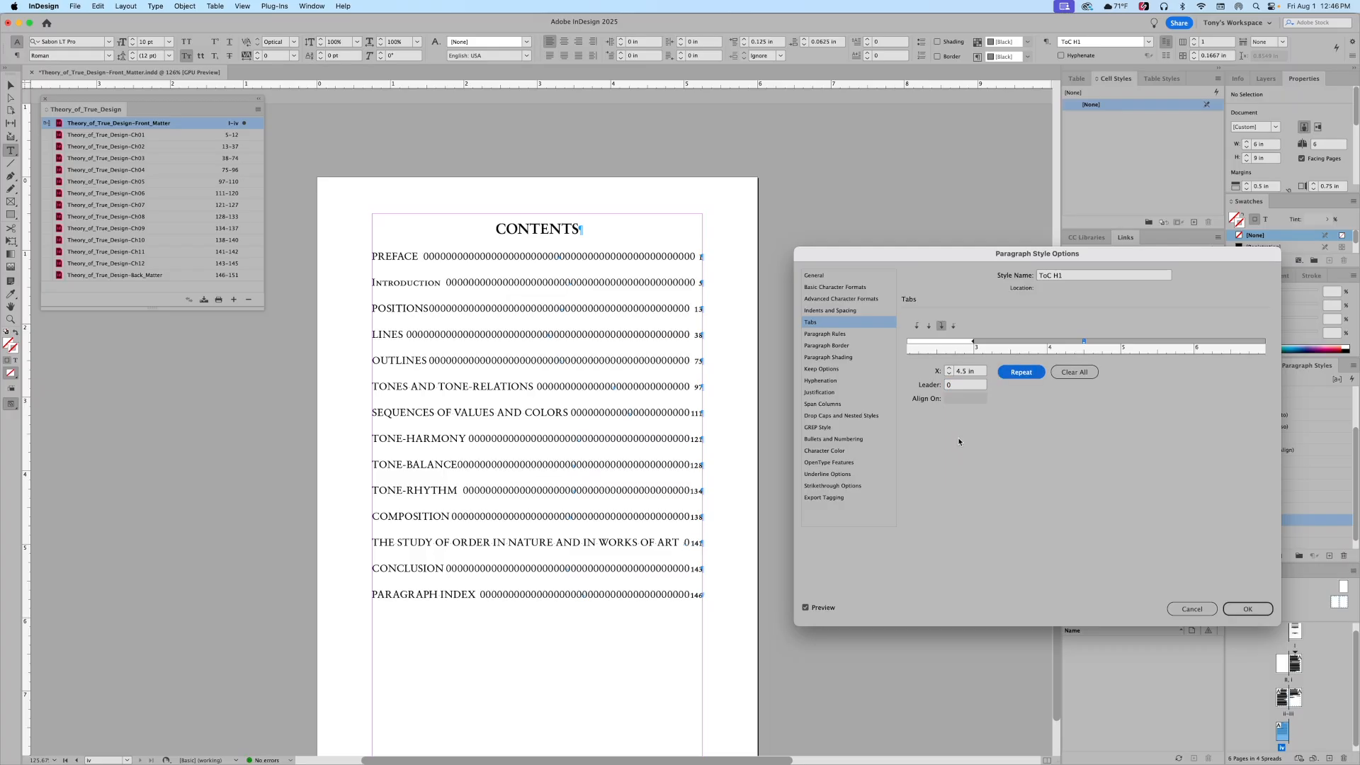
pyautogui.click(962, 386)
pyautogui.write('.')
pyautogui.press('Tab')
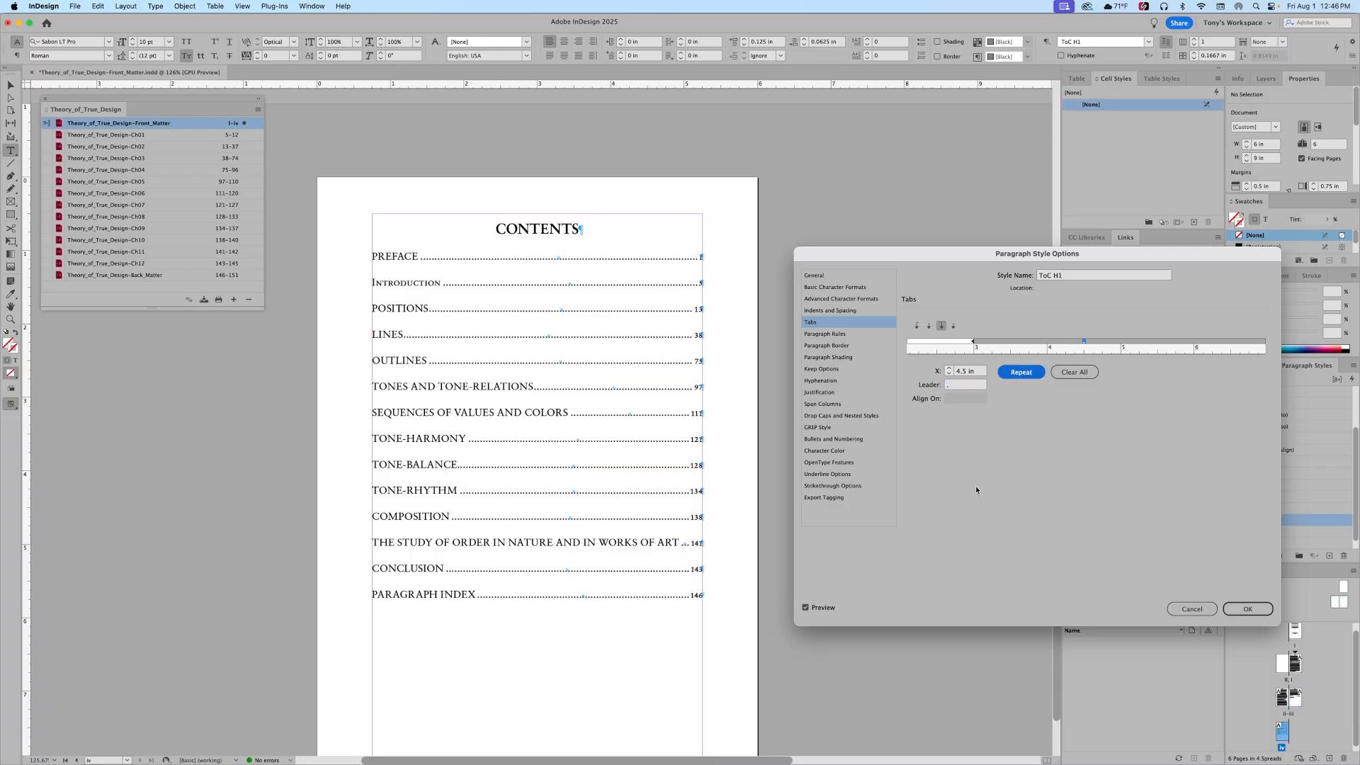
# Step: Change the tab leader to spaced dots and commit the ToC H1 style
pyautogui.click(955, 386)
pyautogui.doubleClick(964, 389)
pyautogui.write('.')
pyautogui.press('Tab')
pyautogui.click(1249, 609)
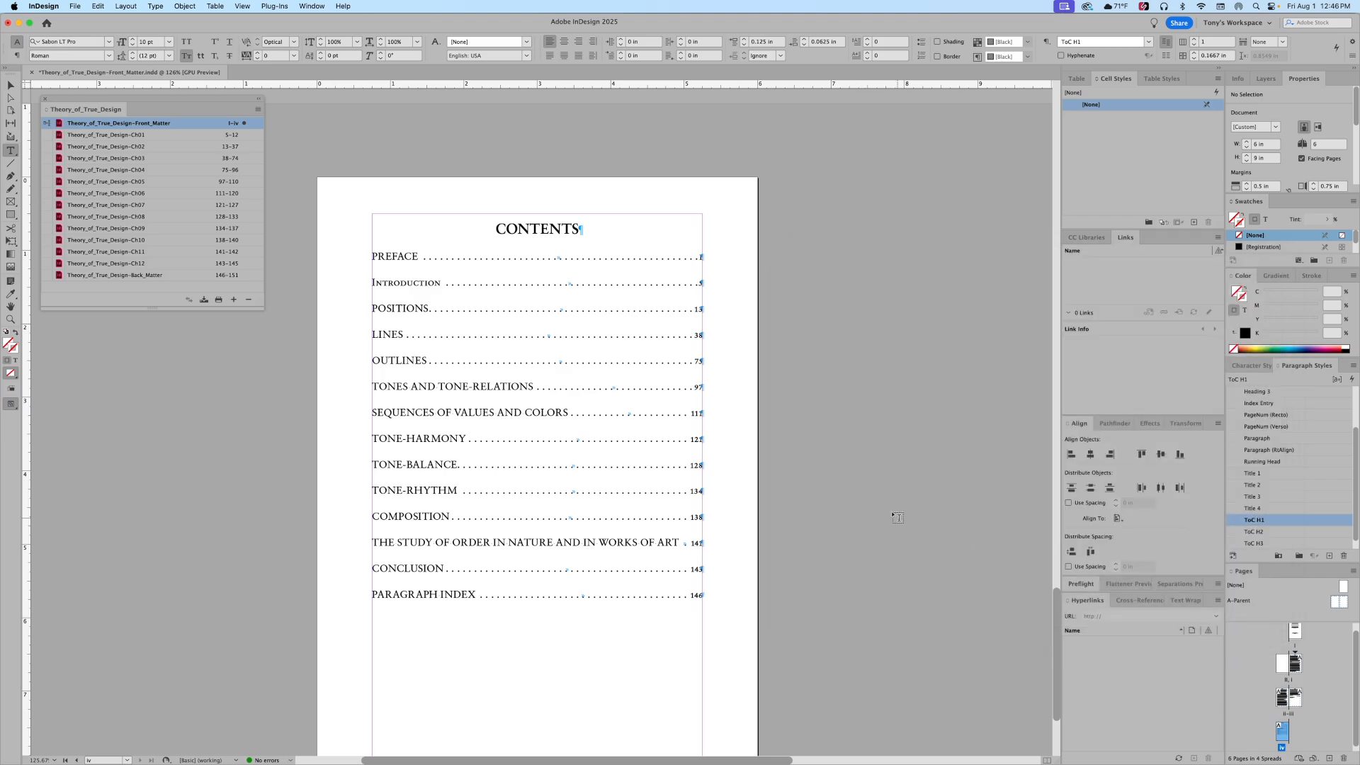
# Step: Select chapters Ch01–Ch12 in the Book panel and update the table of contents frame
pyautogui.click(101, 138)
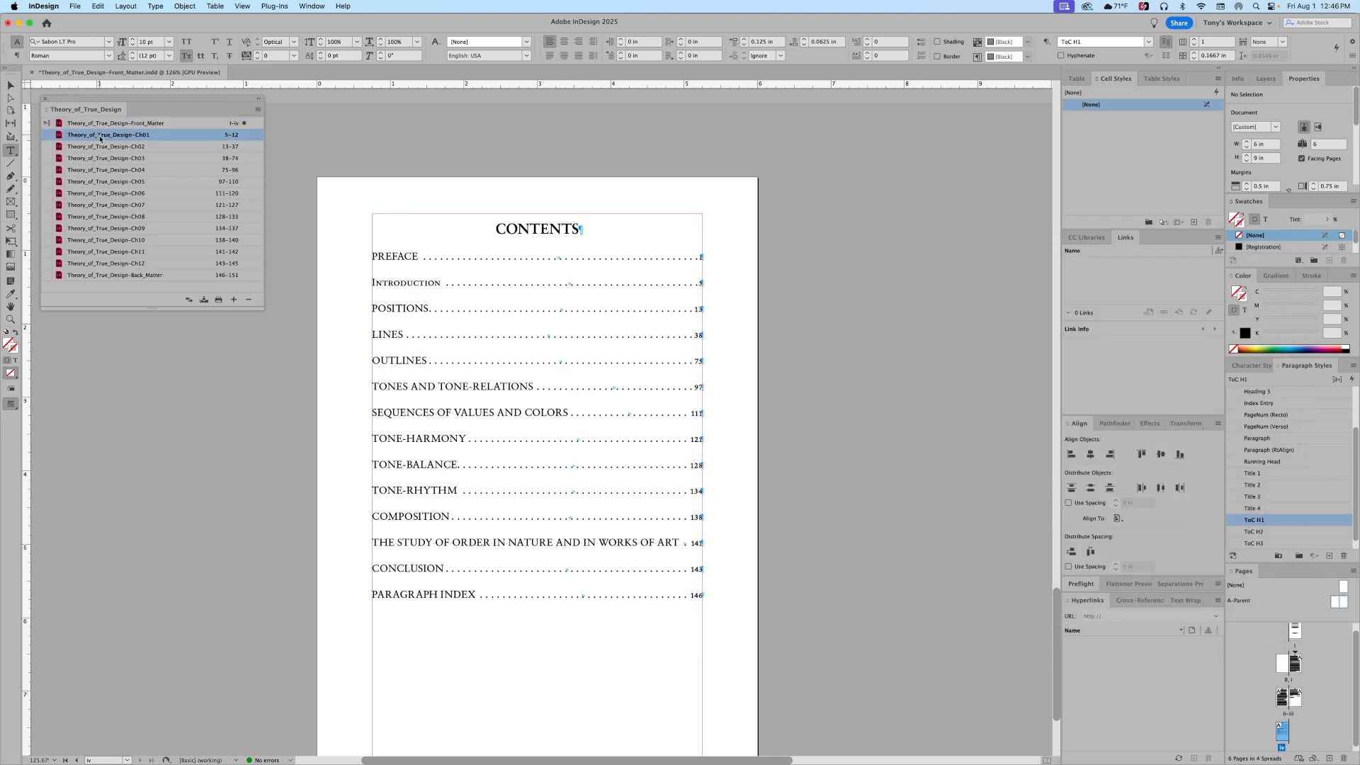
pyautogui.keyDown('shift'); pyautogui.click(98, 263); pyautogui.keyUp('shift')
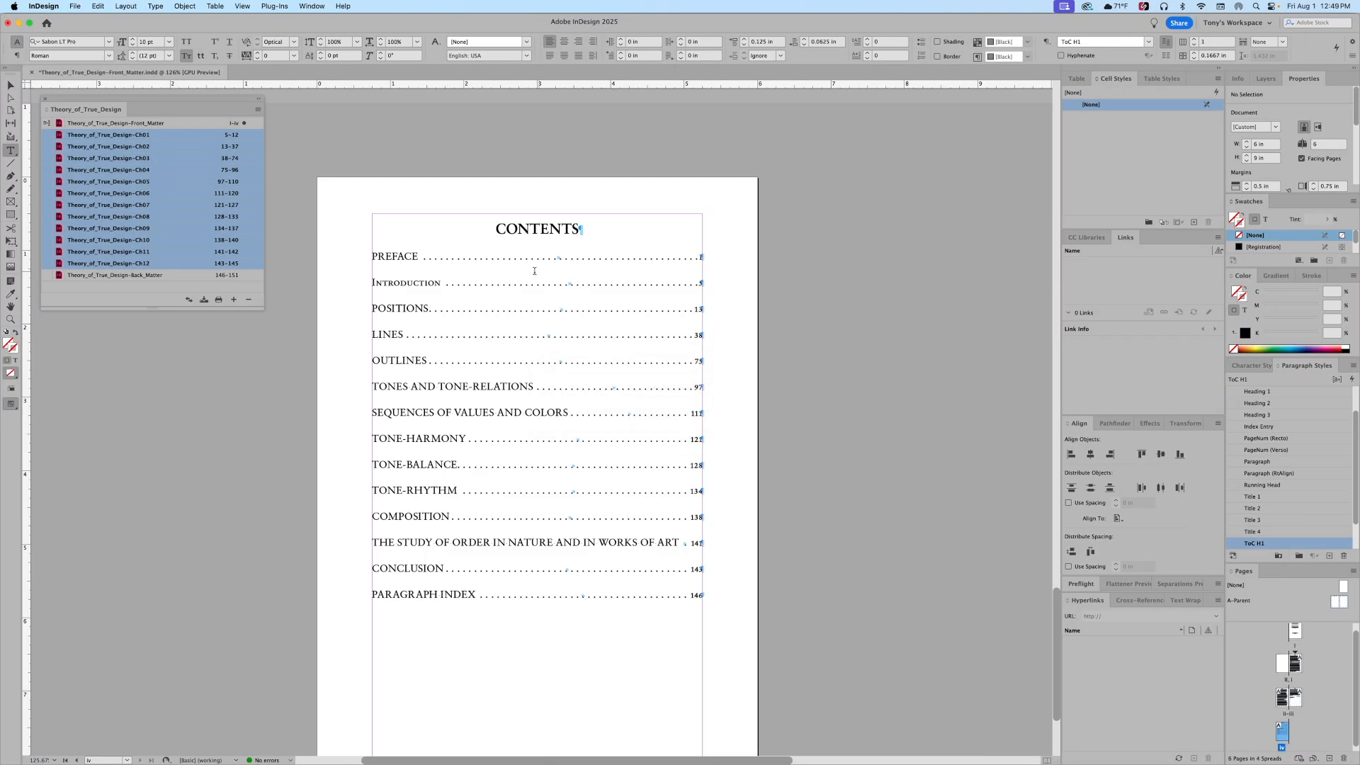
pyautogui.click(530, 277)
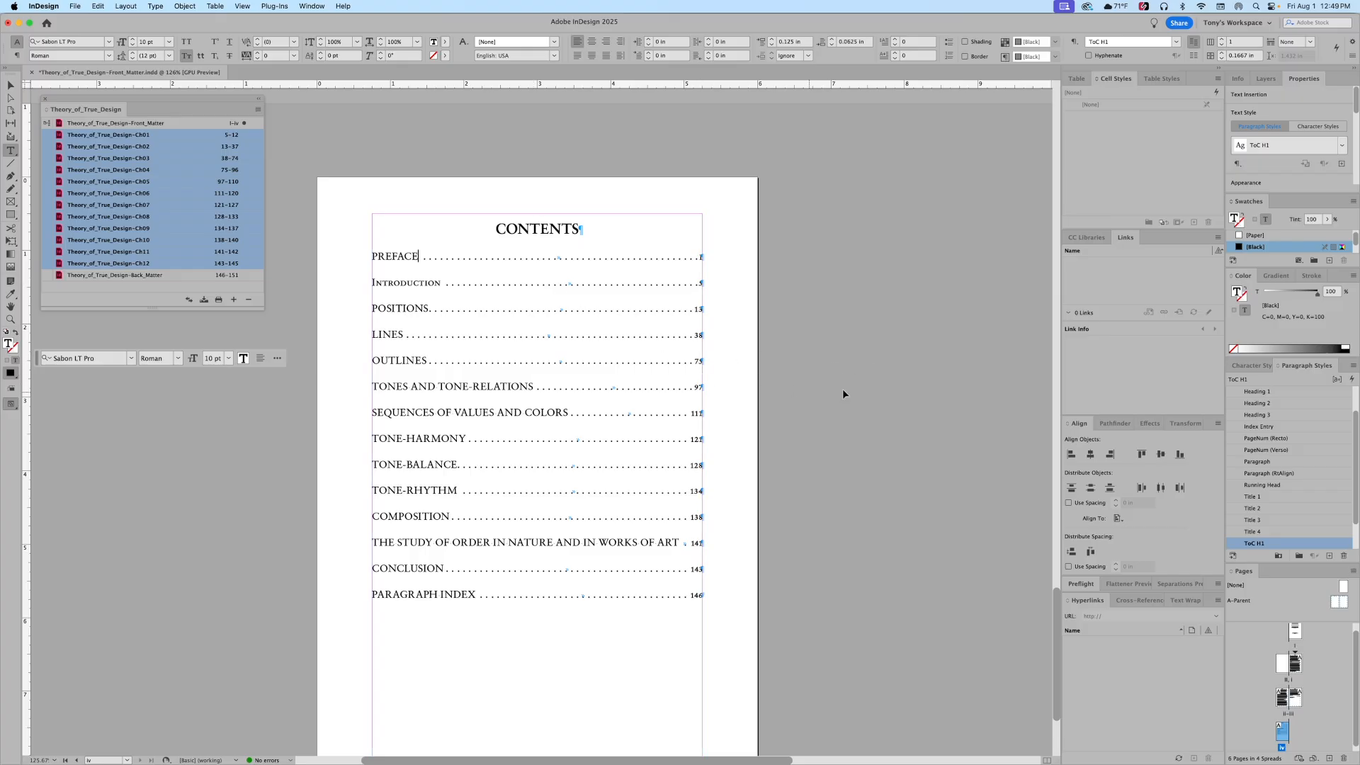
pyautogui.press('Escape')
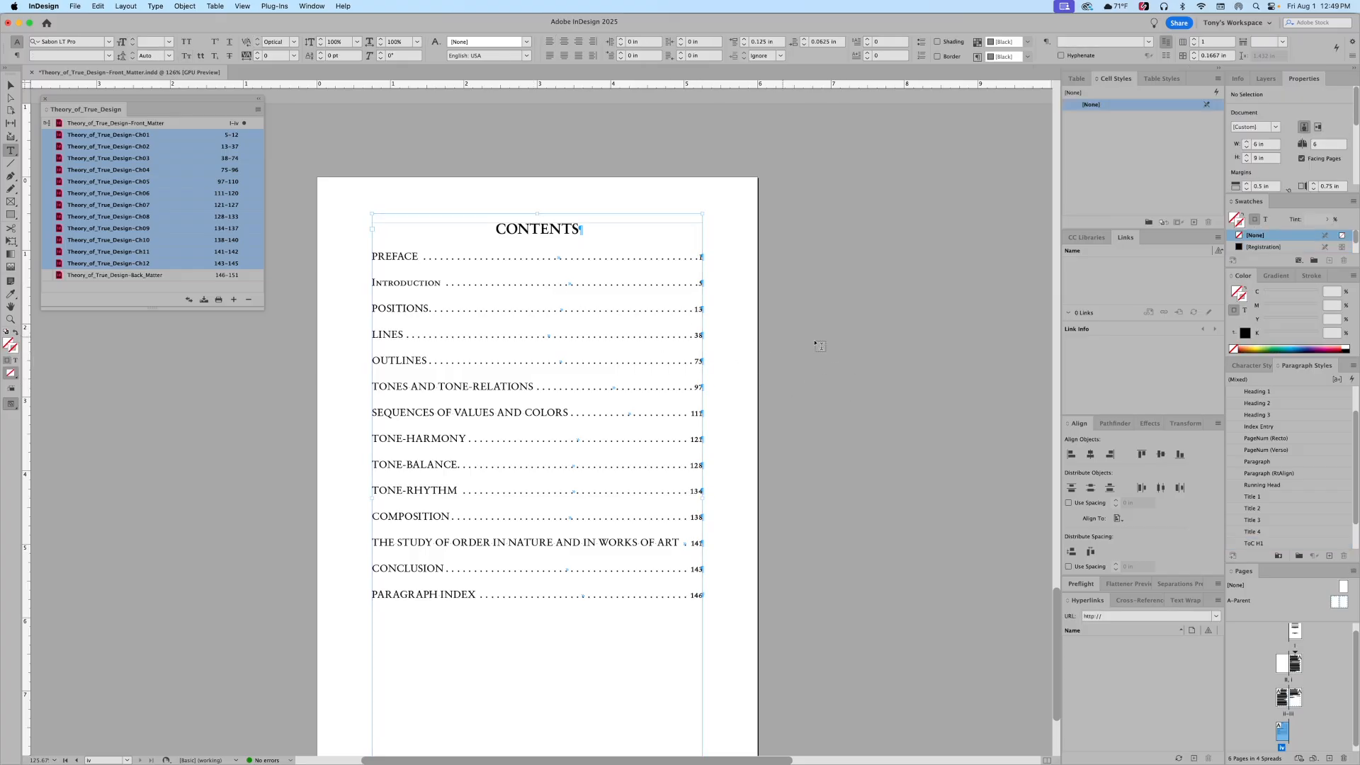
pyautogui.click(10, 85)
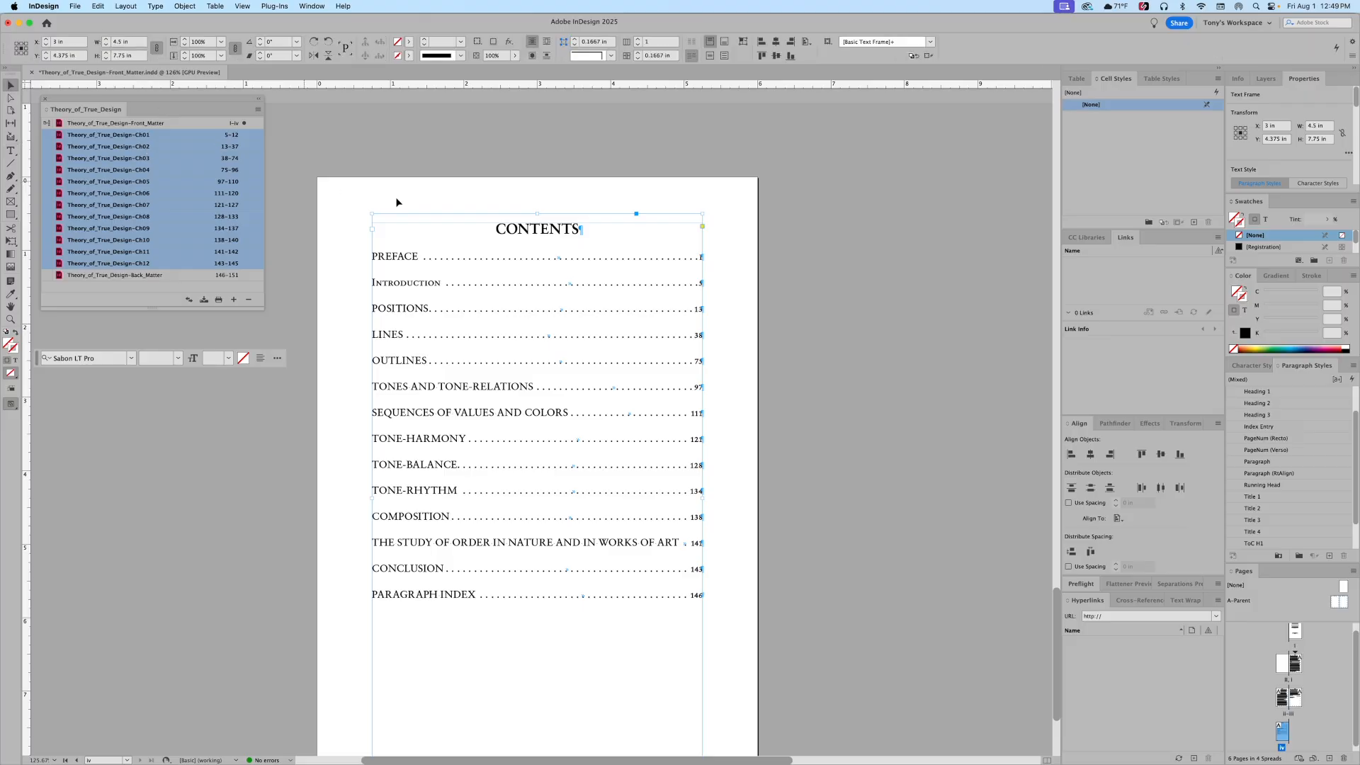
pyautogui.click(125, 6)
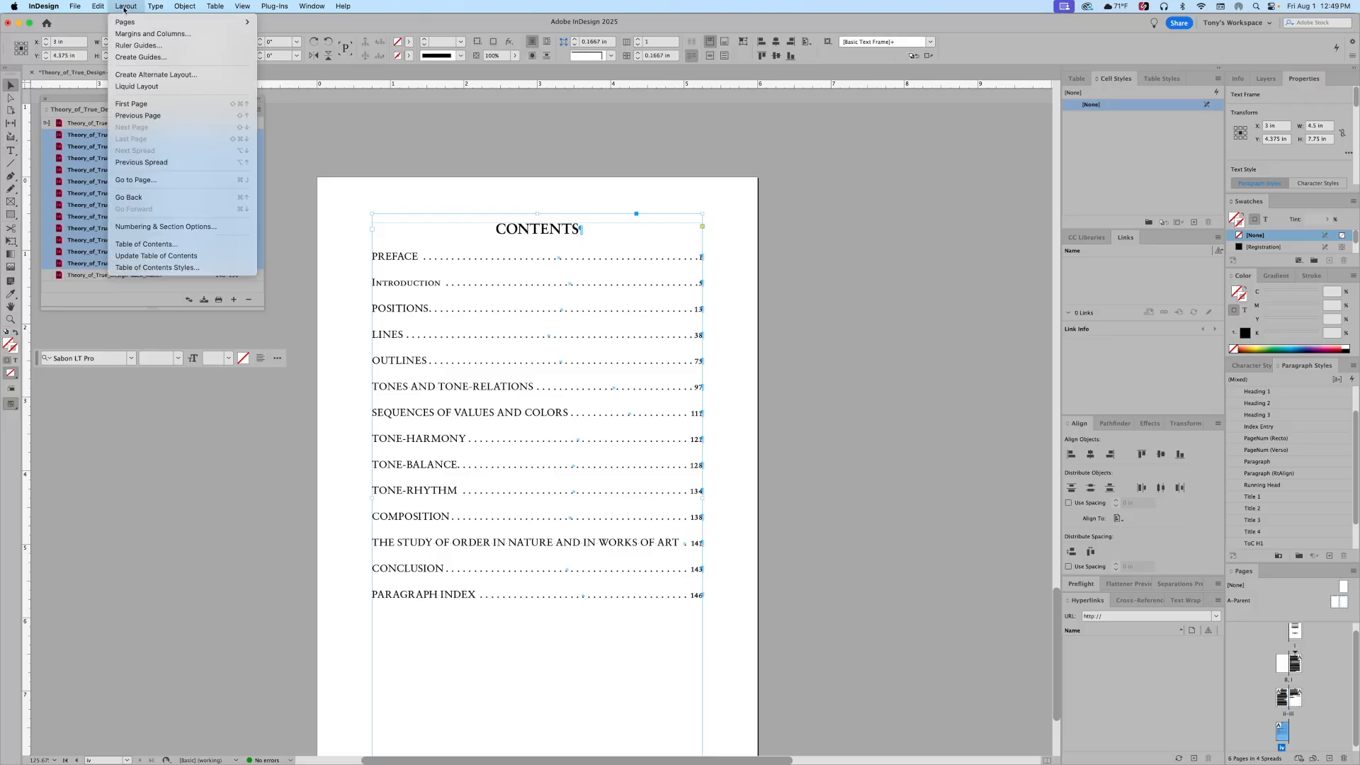
pyautogui.click(132, 255)
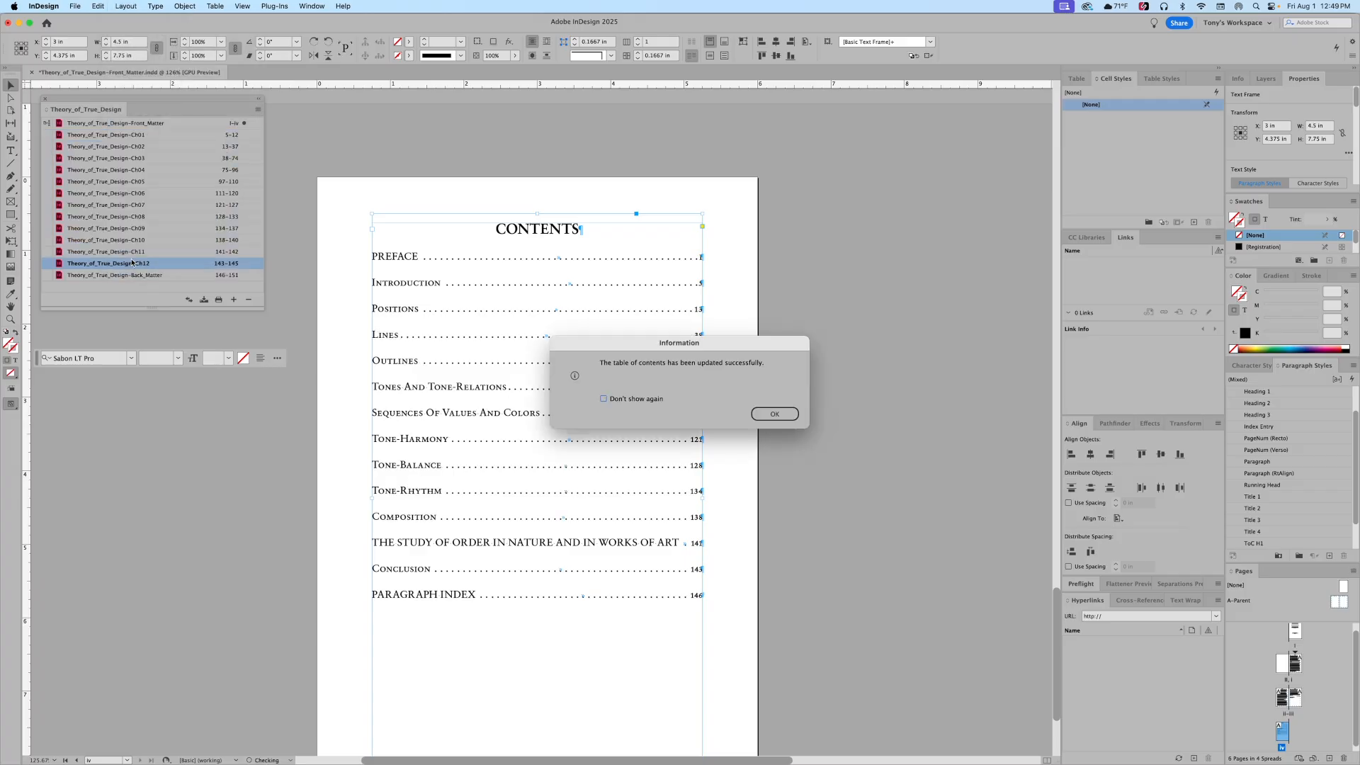
pyautogui.click(774, 414)
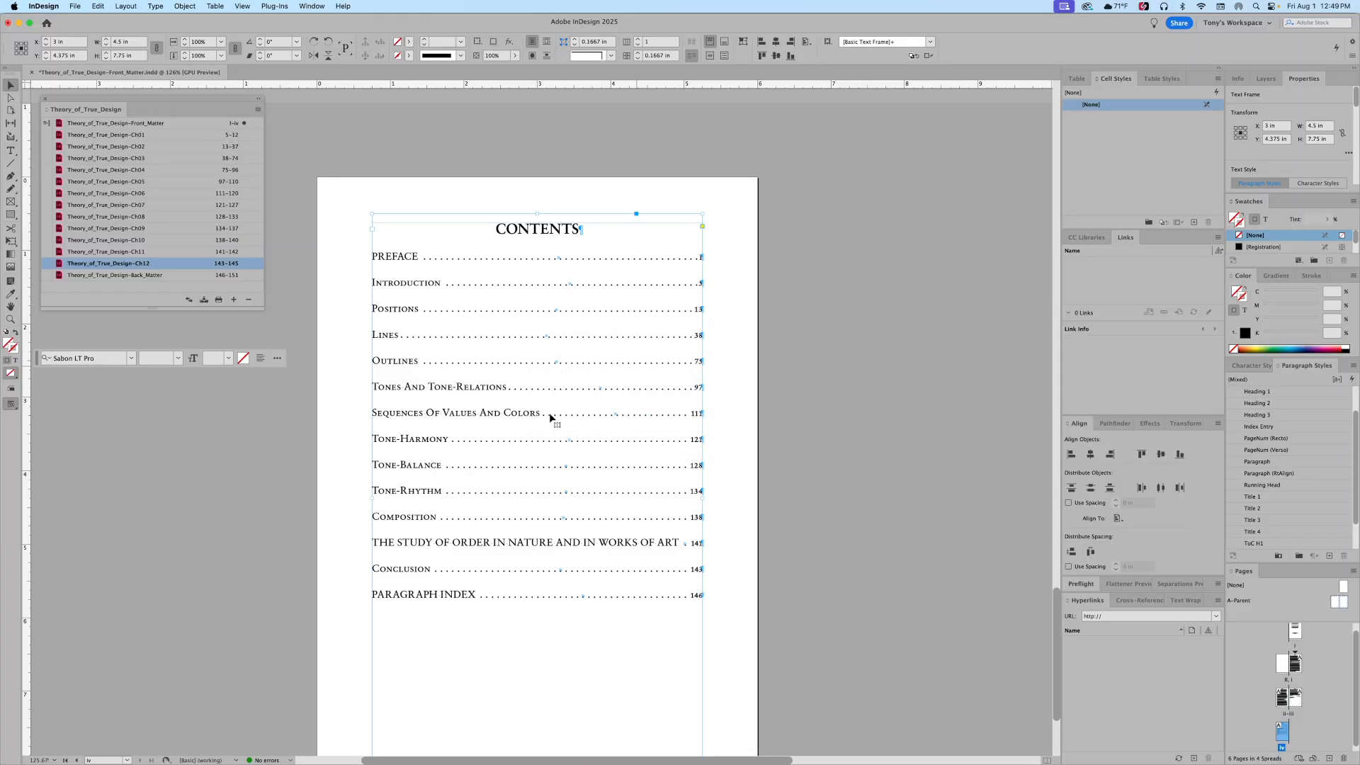
# Step: In the Ch11 document, change the two-line chapter heading to Title Case
pyautogui.doubleClick(99, 253)
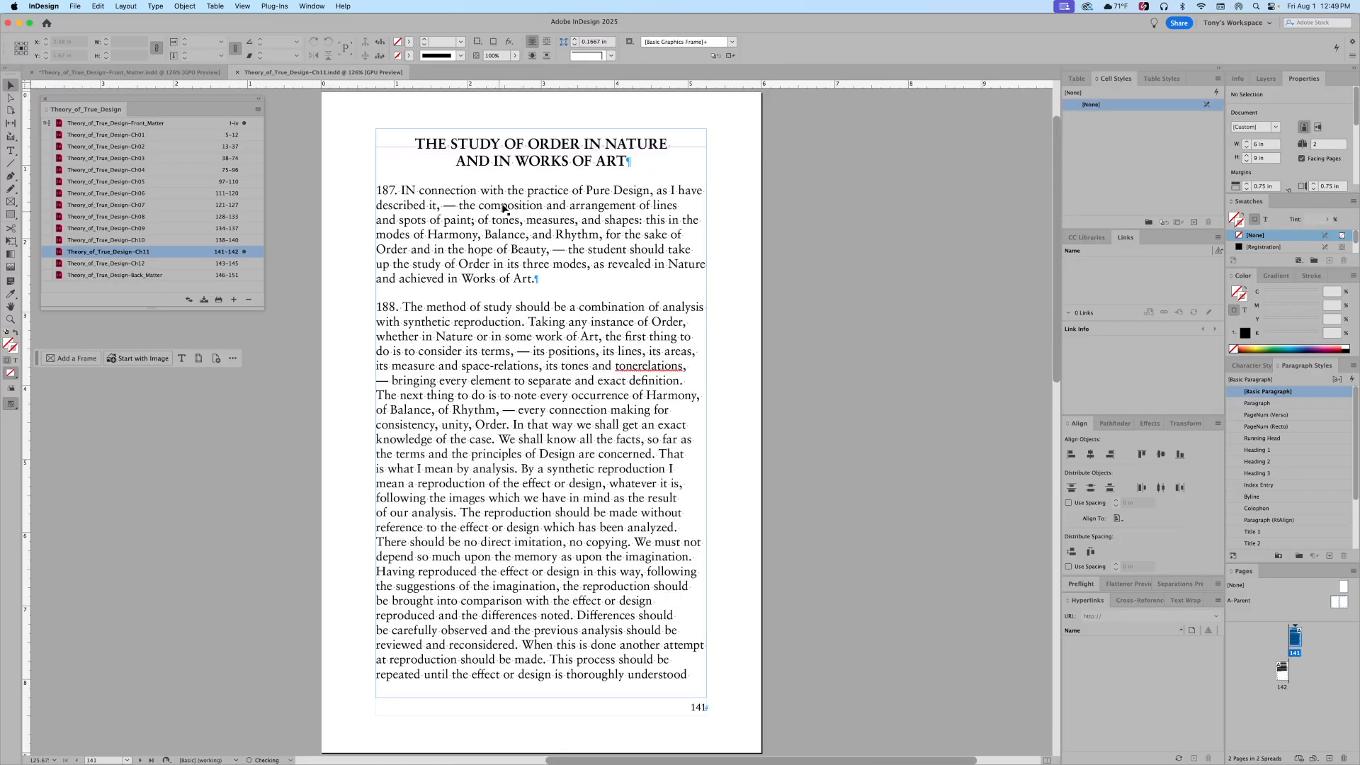
pyautogui.tripleClick(496, 149)
pyautogui.click(496, 150)
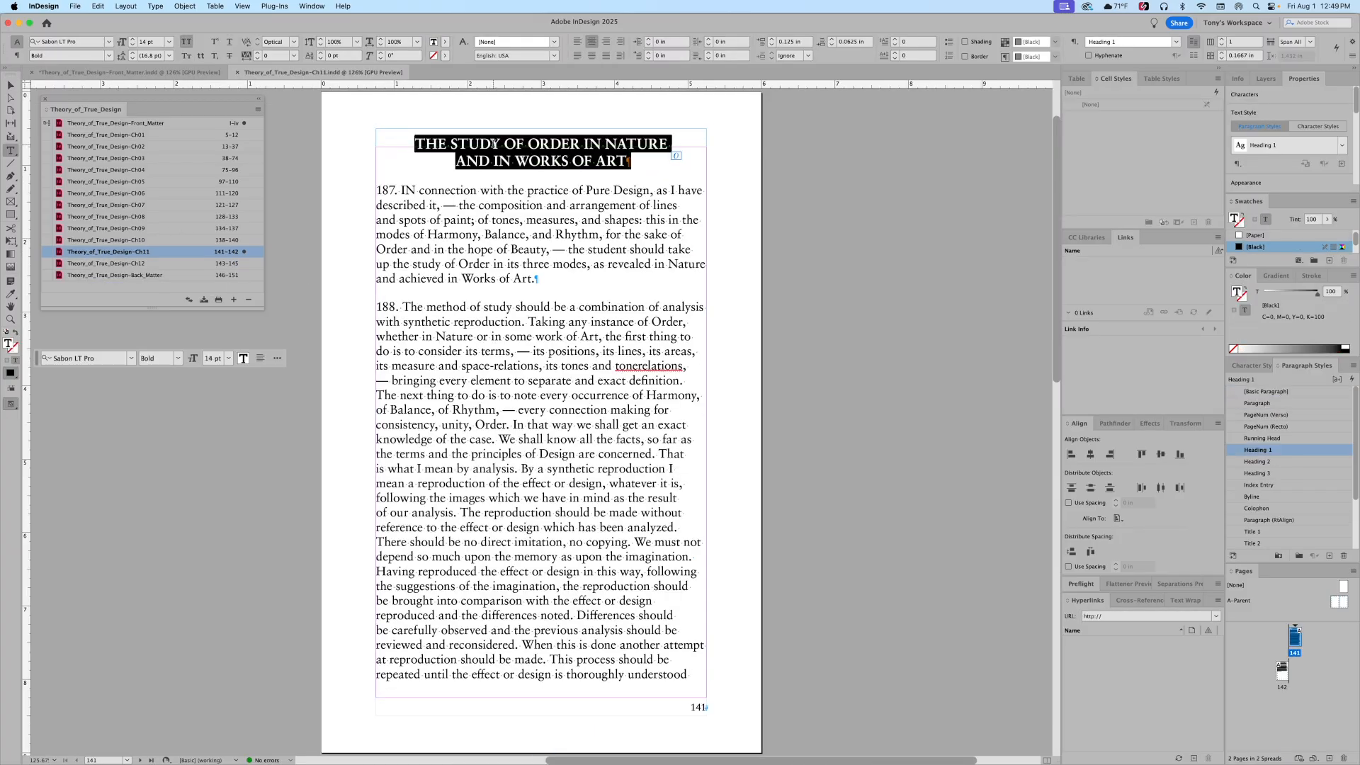
pyautogui.click(126, 6)
pyautogui.moveTo(177, 180)
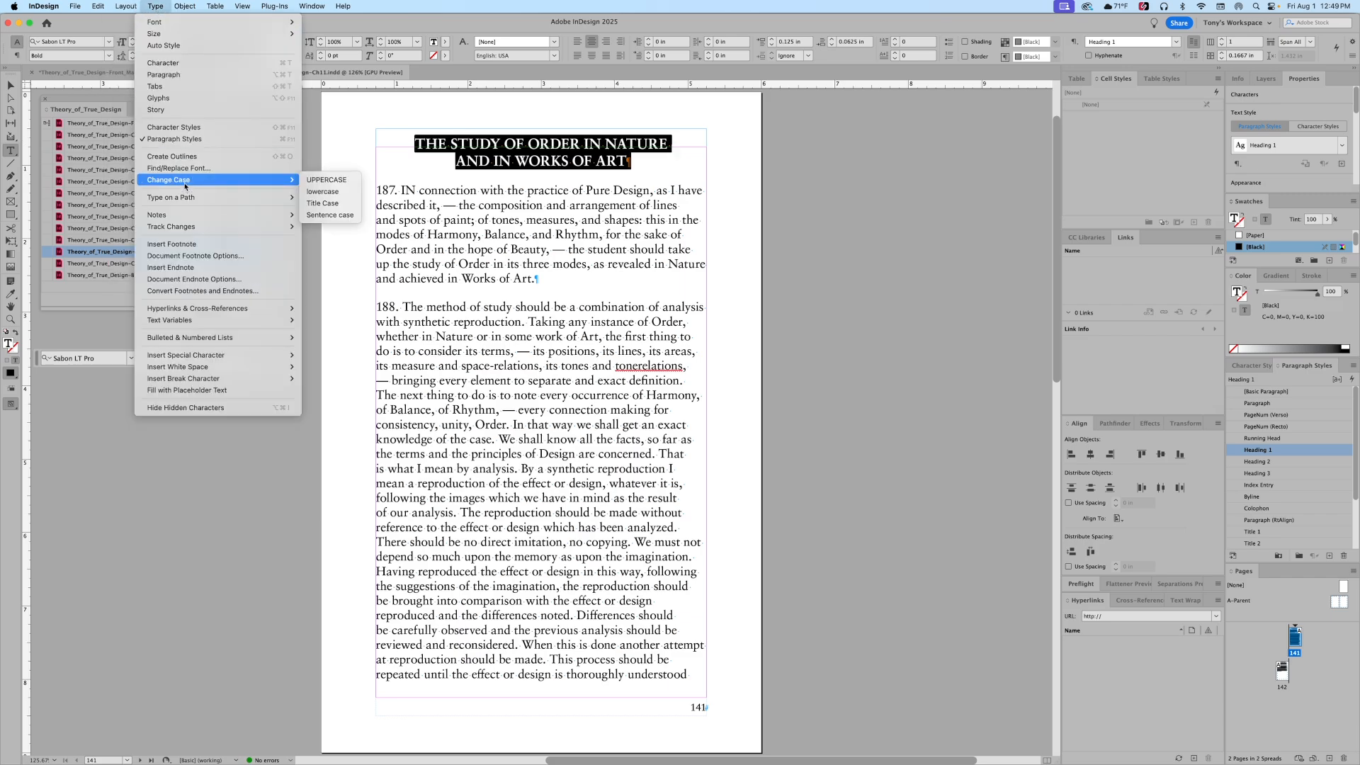
pyautogui.click(343, 210)
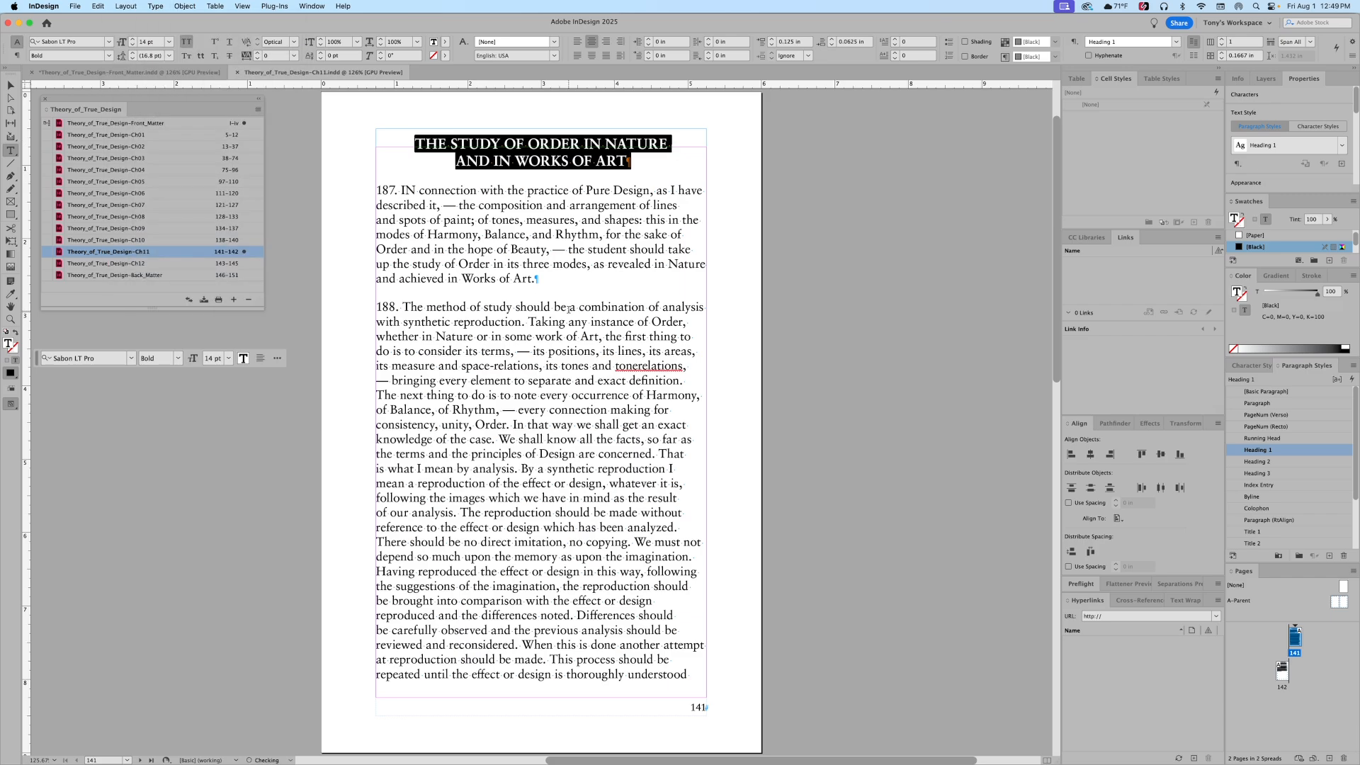
# Step: Save and close Ch11, then update the table of contents
pyautogui.press('super+w')
pyautogui.click(780, 411)
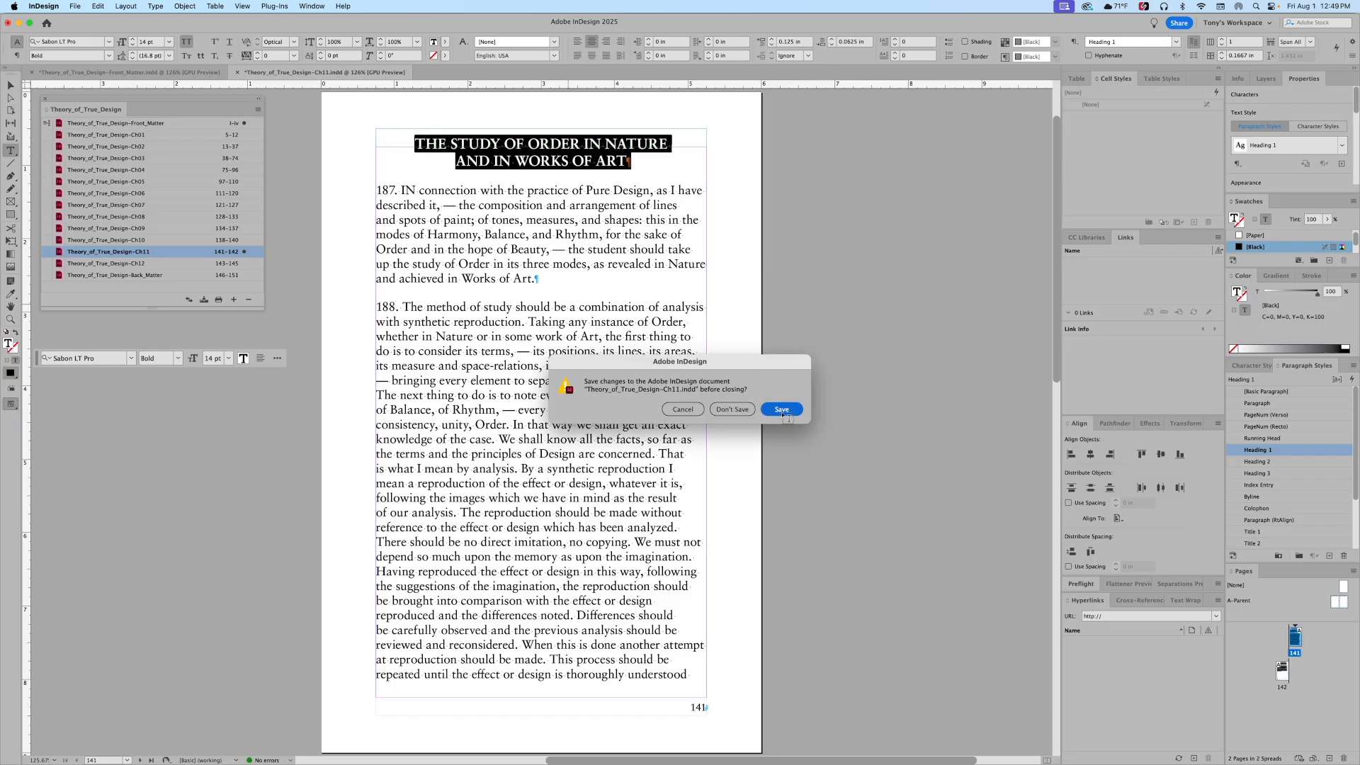
pyautogui.click(126, 5)
pyautogui.click(147, 256)
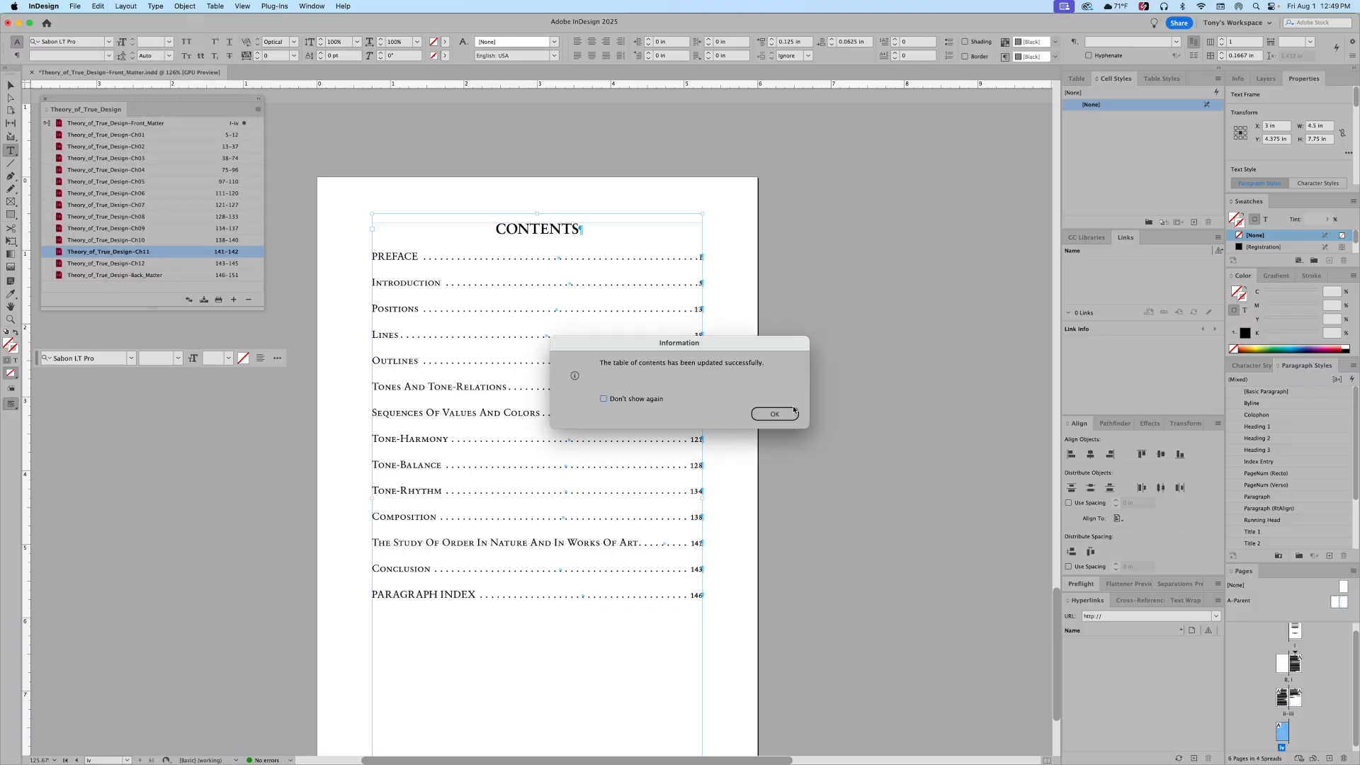
pyautogui.click(790, 415)
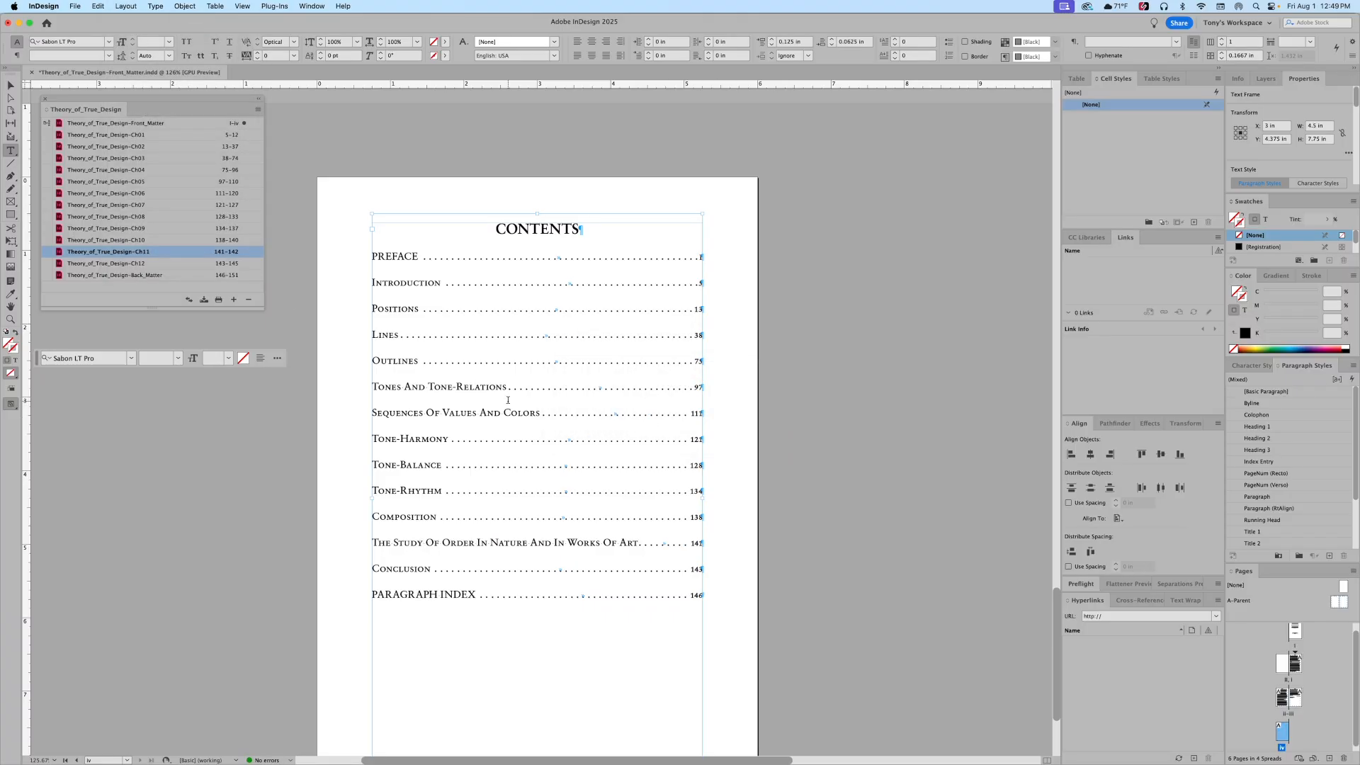
# Step: In Back_Matter, change the PARAGRAPH INDEX heading to Title Case
pyautogui.doubleClick(87, 277)
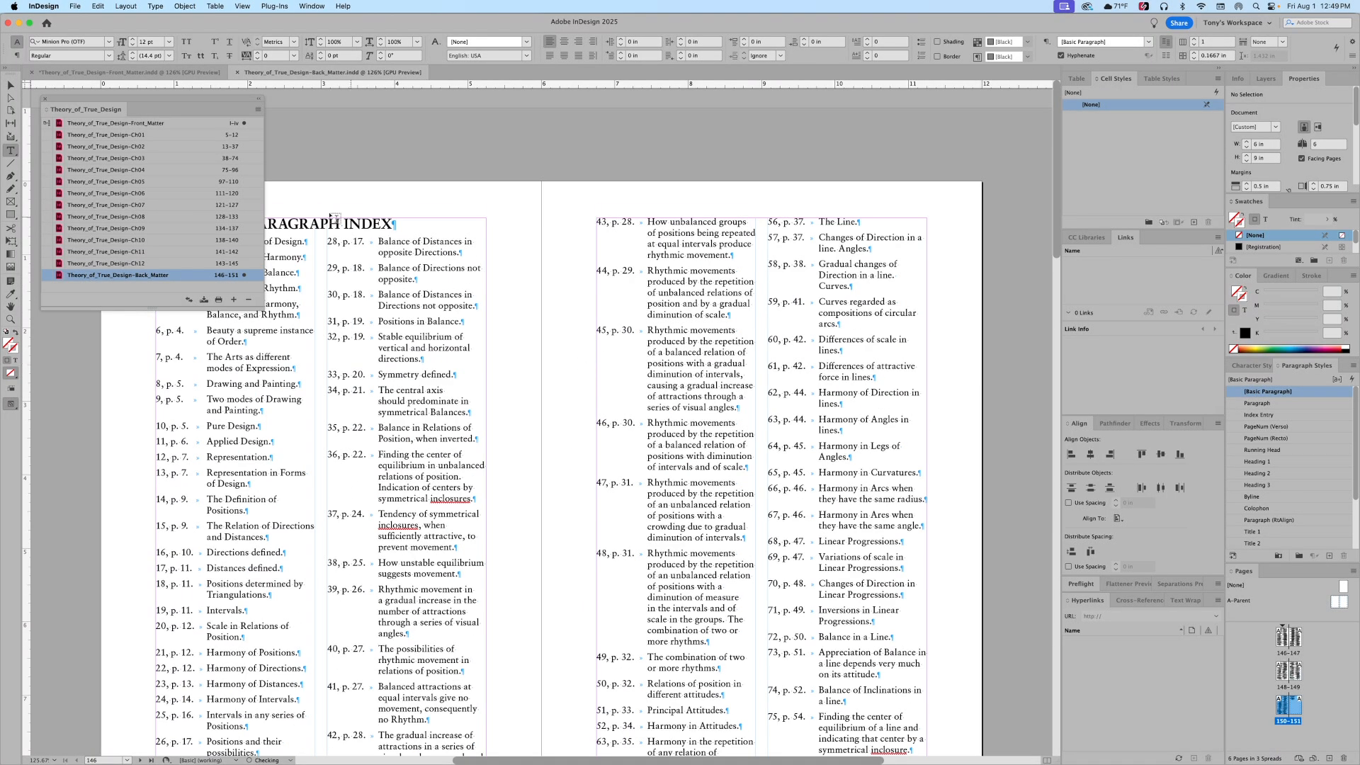
pyautogui.tripleClick(294, 222)
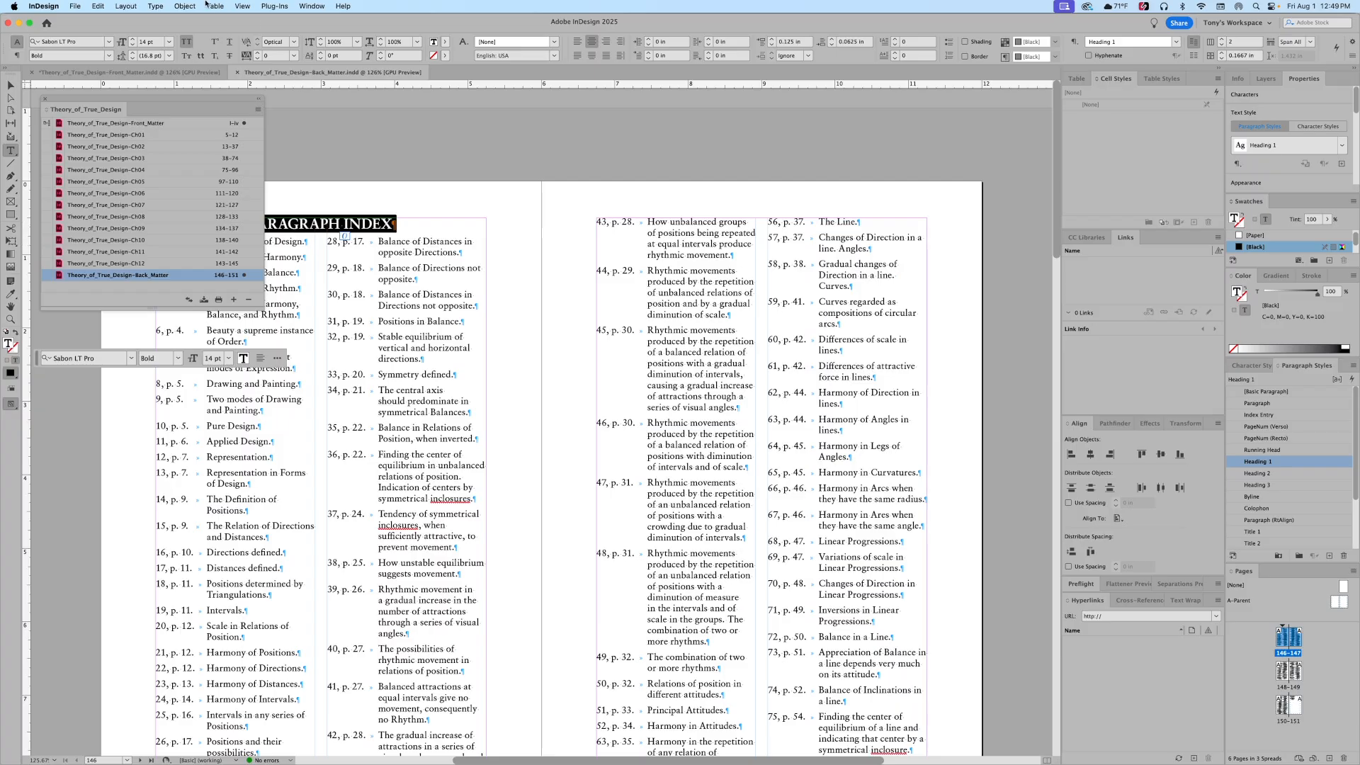
pyautogui.click(119, 6)
pyautogui.moveTo(155, 6)
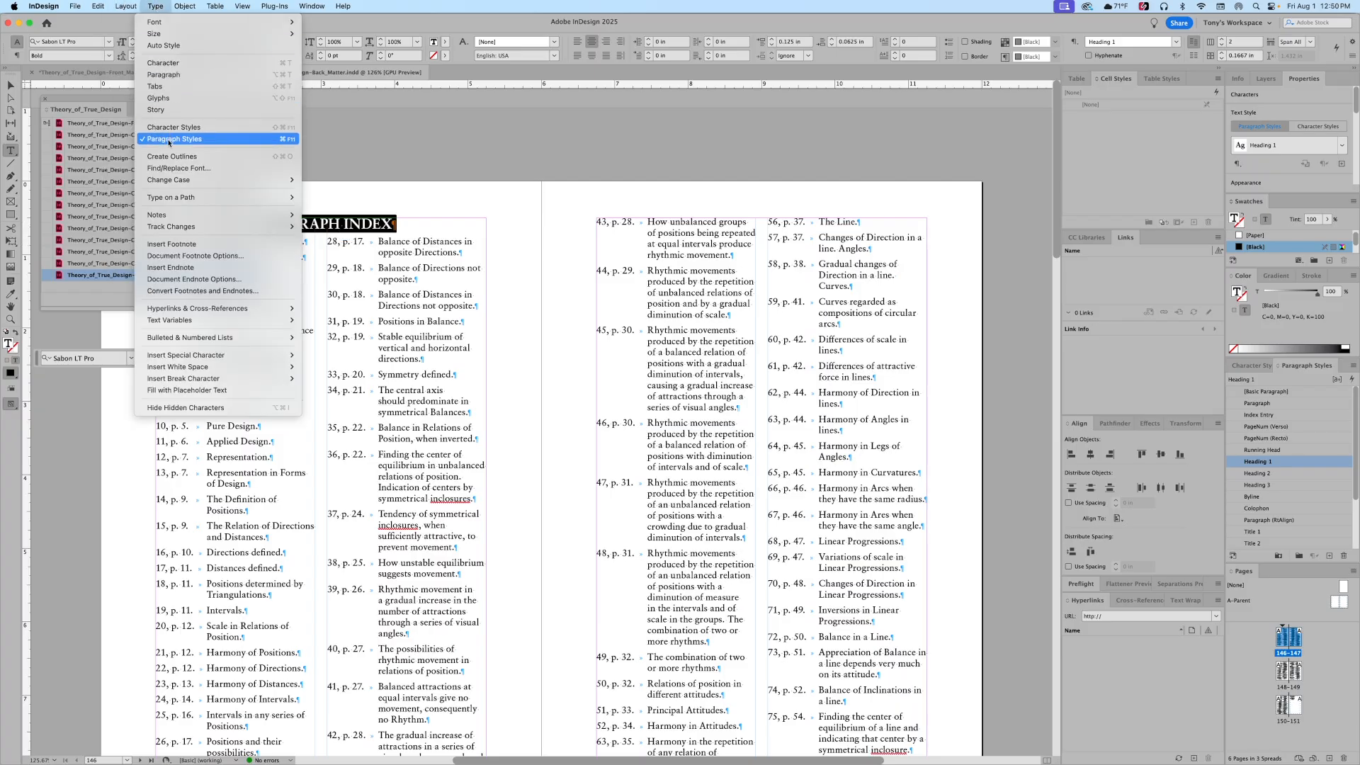
pyautogui.moveTo(173, 180)
pyautogui.click(322, 203)
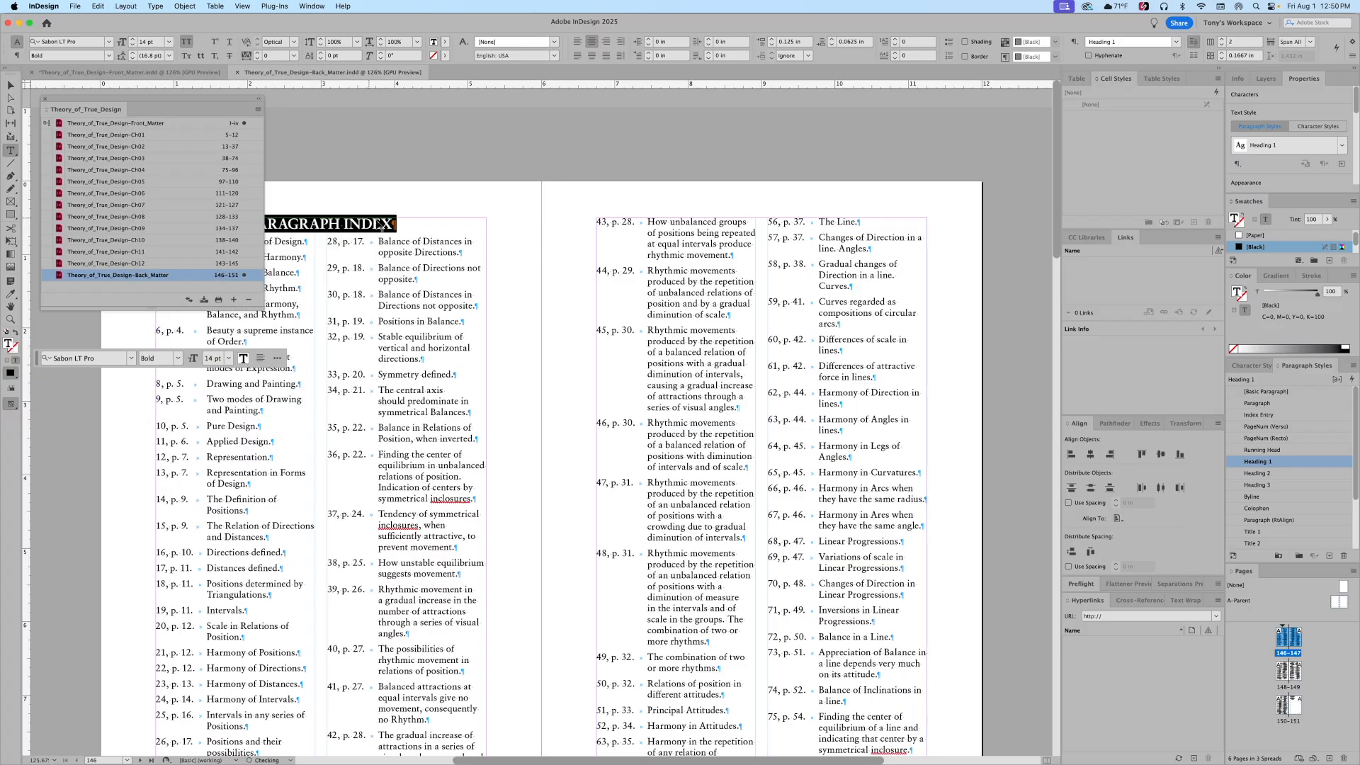
# Step: Save and close Back_Matter, then update the table of contents
pyautogui.press('super+w')
pyautogui.press('Return')
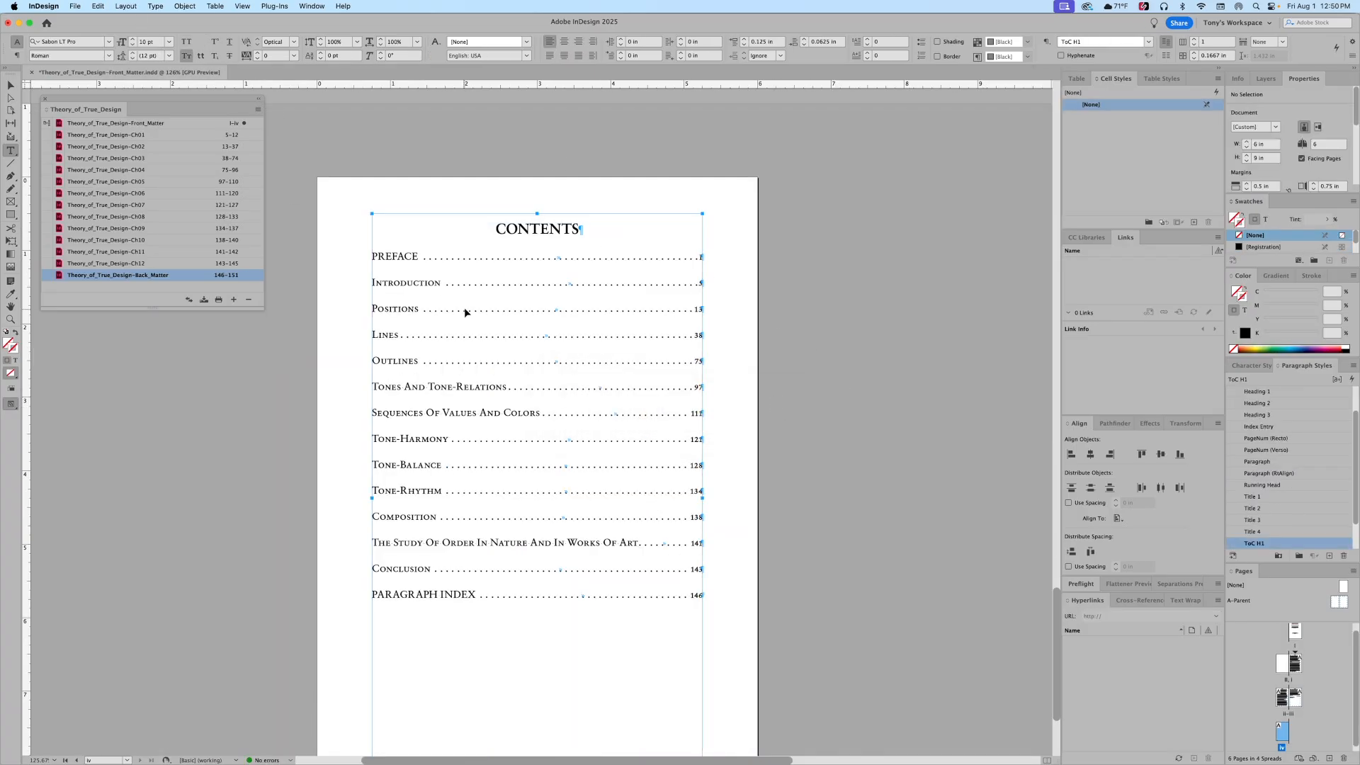
pyautogui.click(126, 6)
pyautogui.click(162, 256)
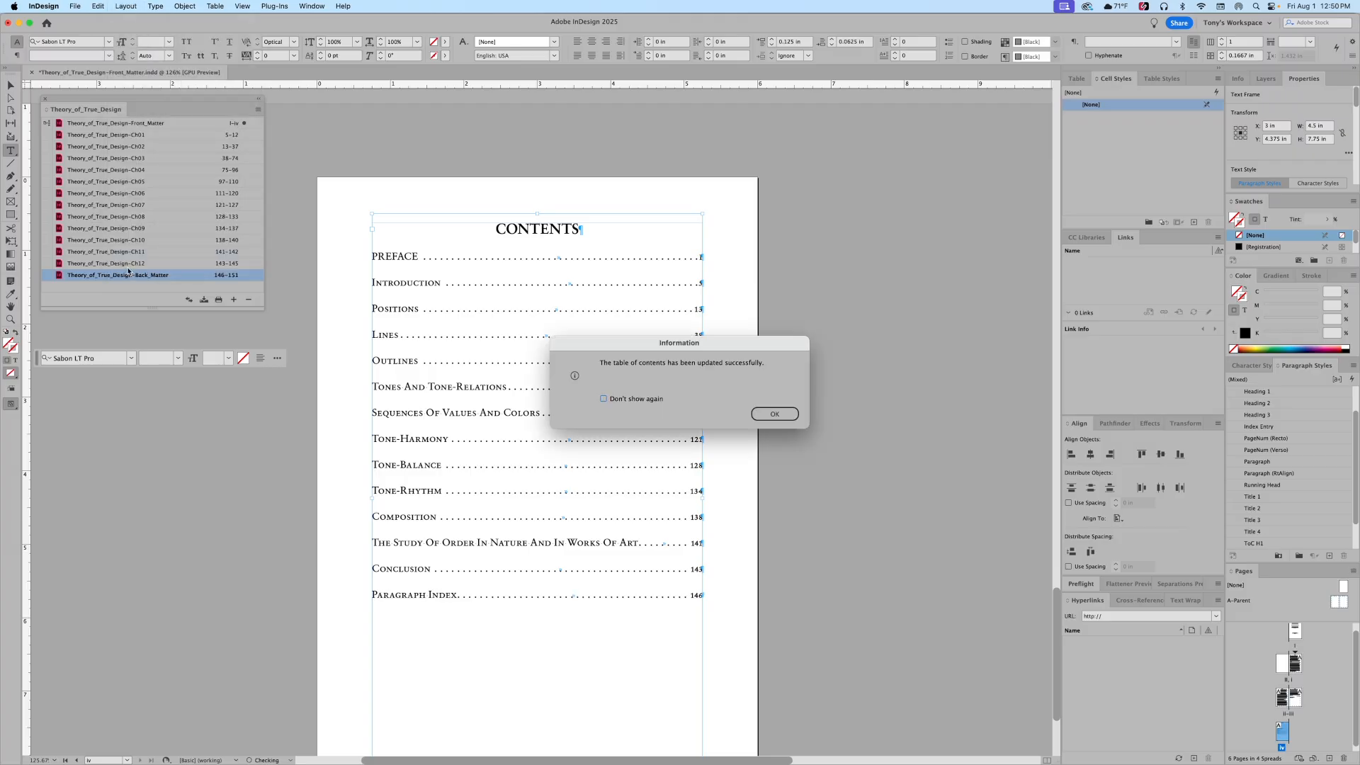
pyautogui.click(782, 416)
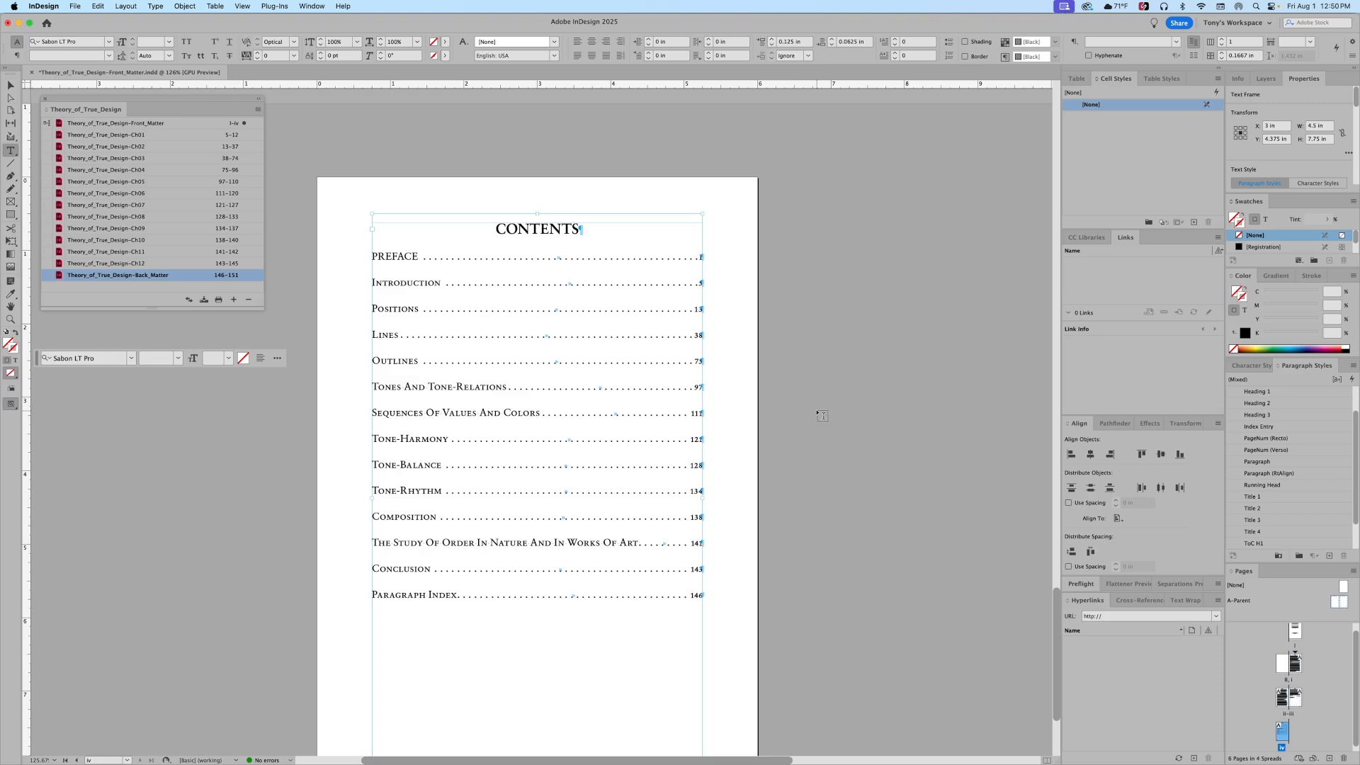
pyautogui.hotkey('shift', 'pageup')
# Step: Change the PREFACE heading to Title Case
pyautogui.click(951, 280)
pyautogui.doubleClick(951, 280)
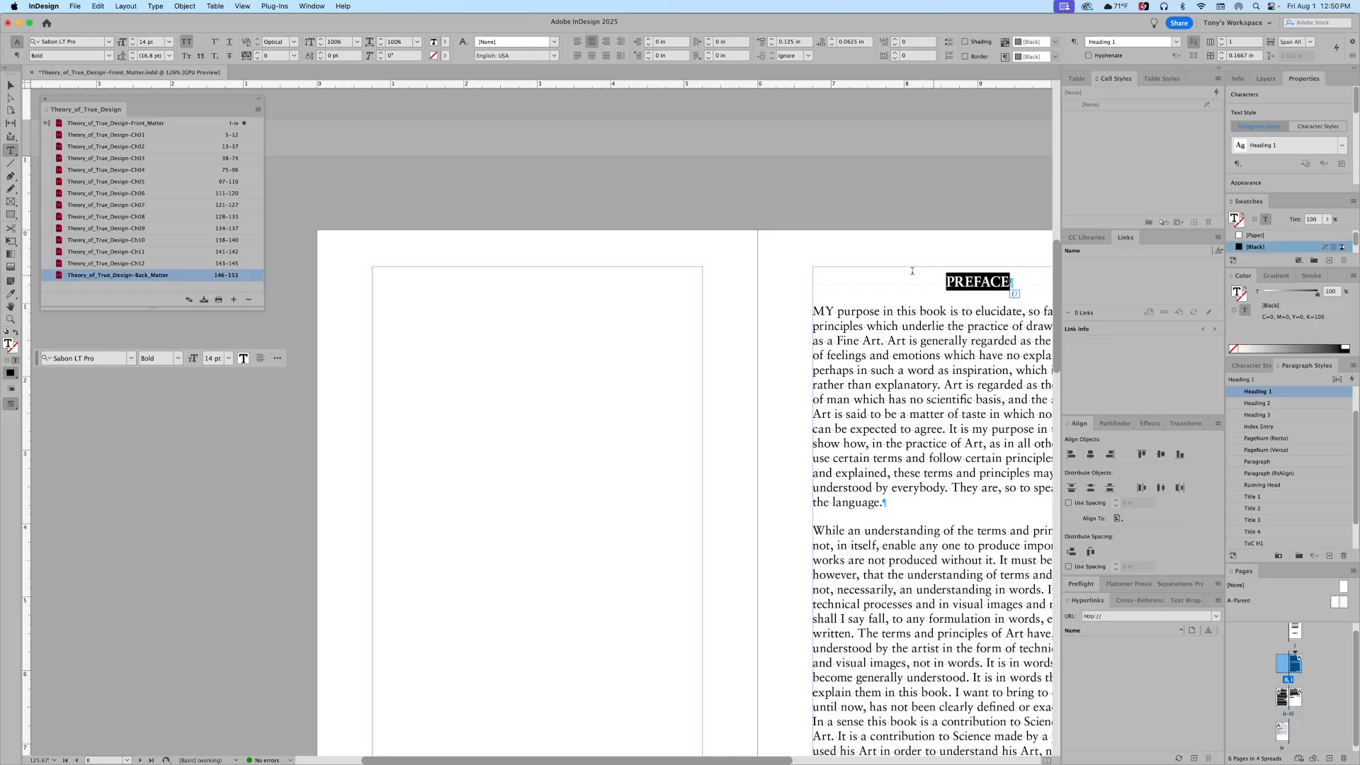
pyautogui.click(155, 5)
pyautogui.moveTo(177, 180)
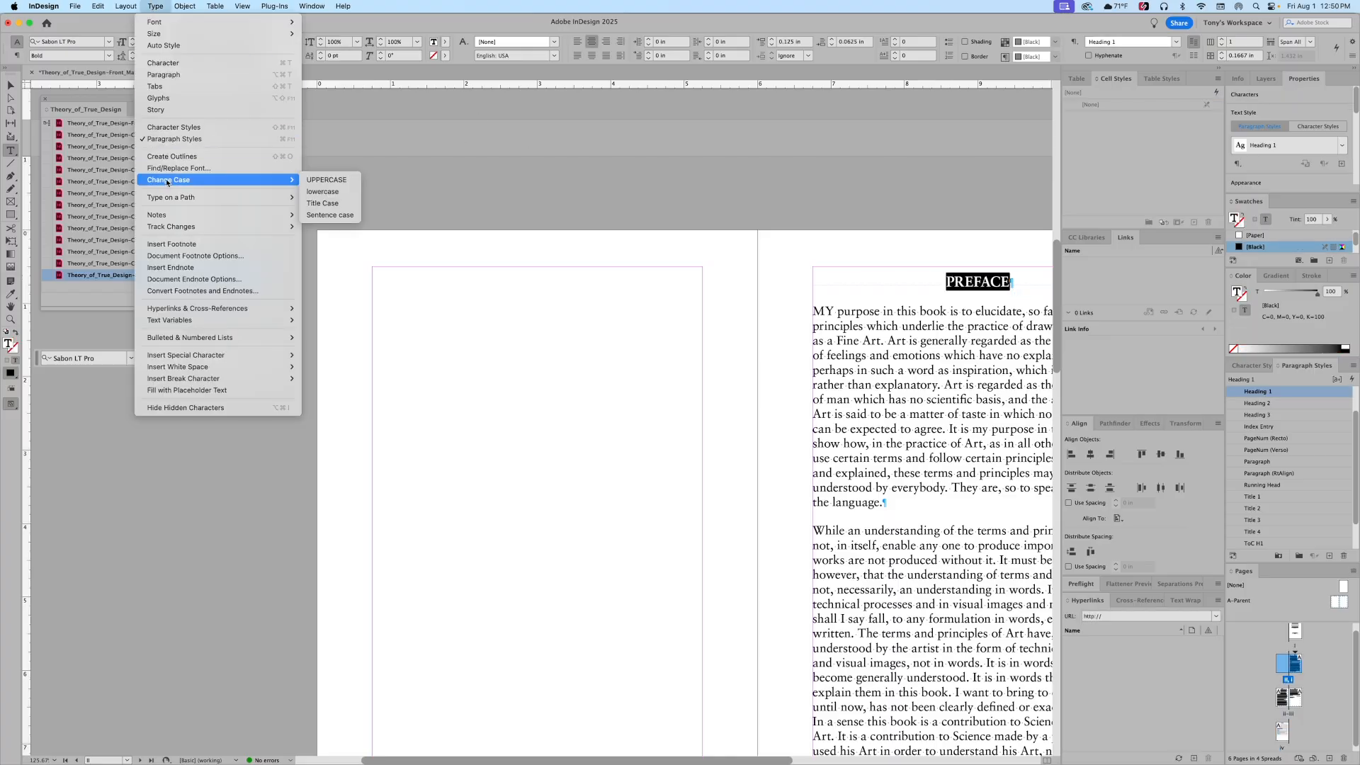
pyautogui.click(332, 205)
# Step: Return to the contents page and recheck the Preface heading
pyautogui.hotkey('shift', 'pagedown')
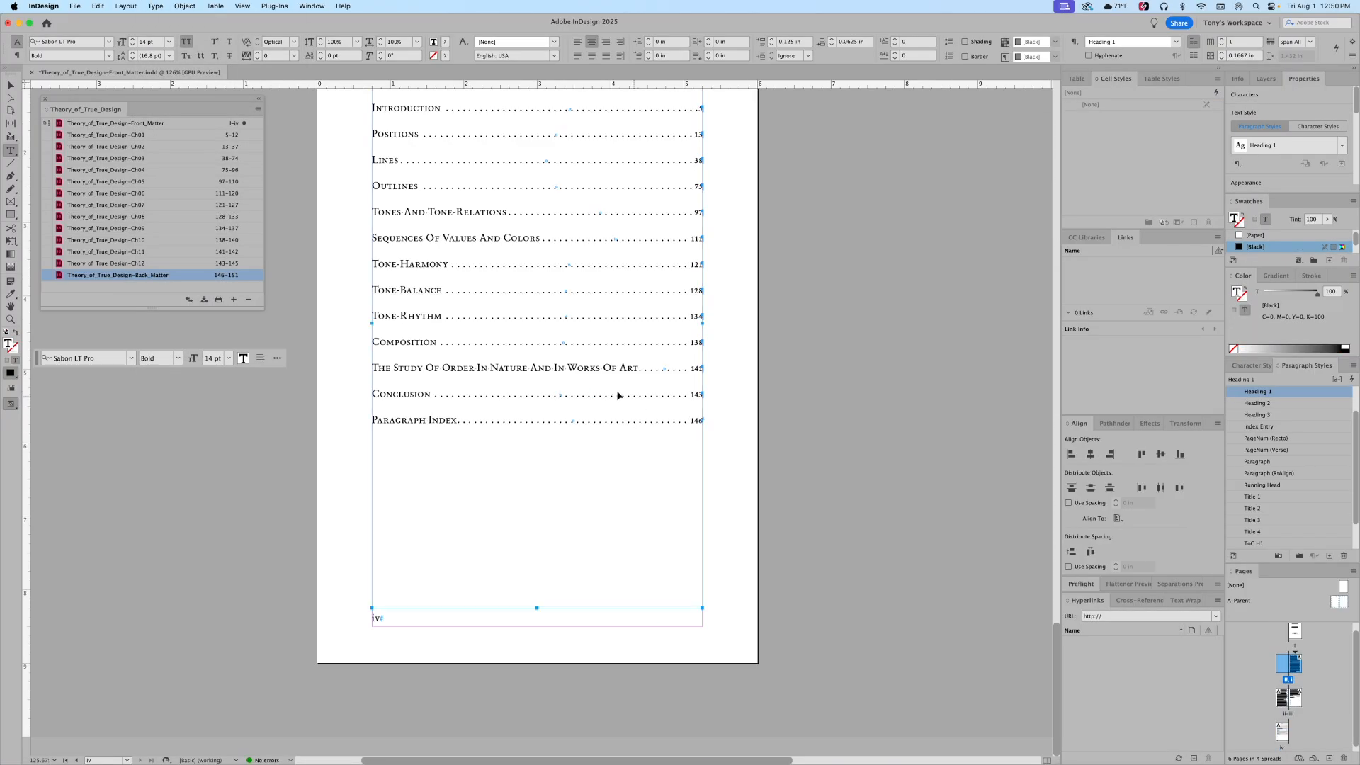
pyautogui.press('Escape')
pyautogui.scroll(3, 586, 389)
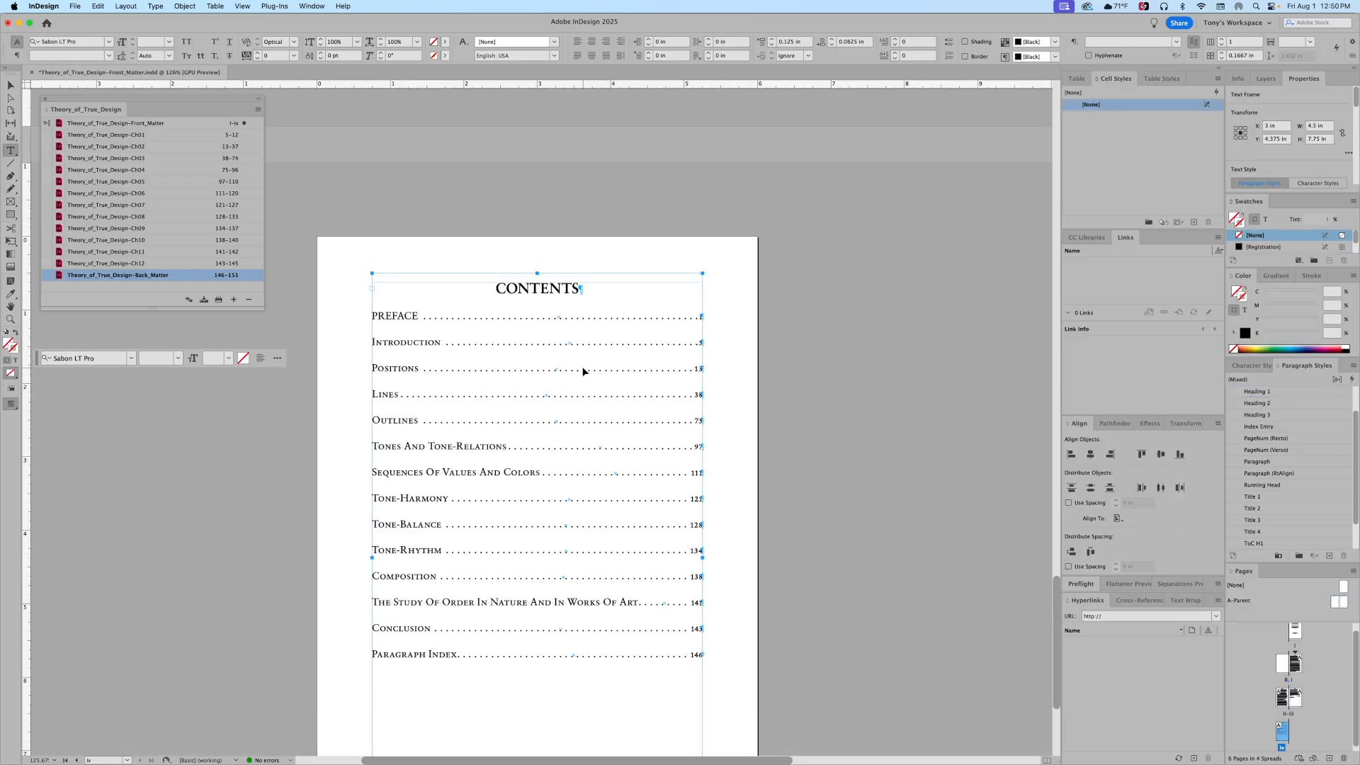
pyautogui.press('super+z')
pyautogui.scroll(-10, 601, 367)
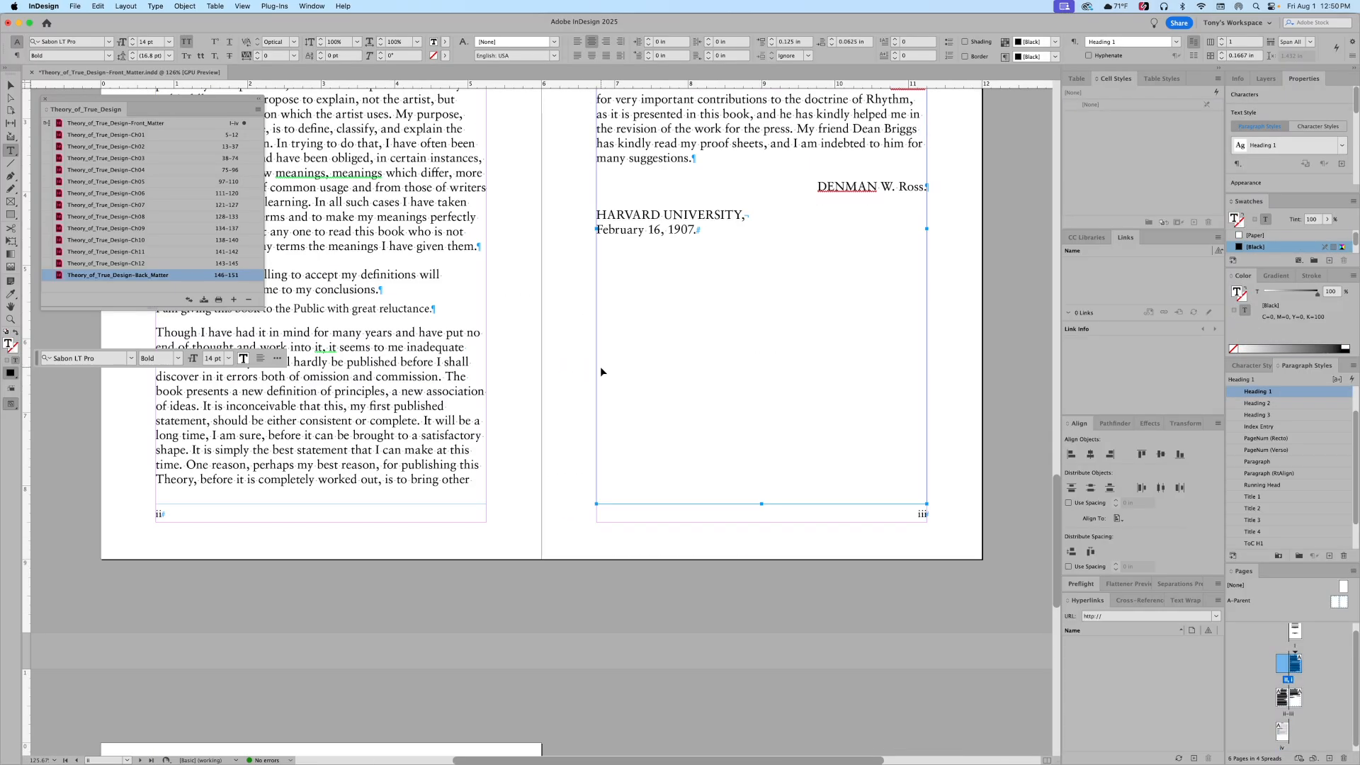
pyautogui.scroll(-3, 601, 367)
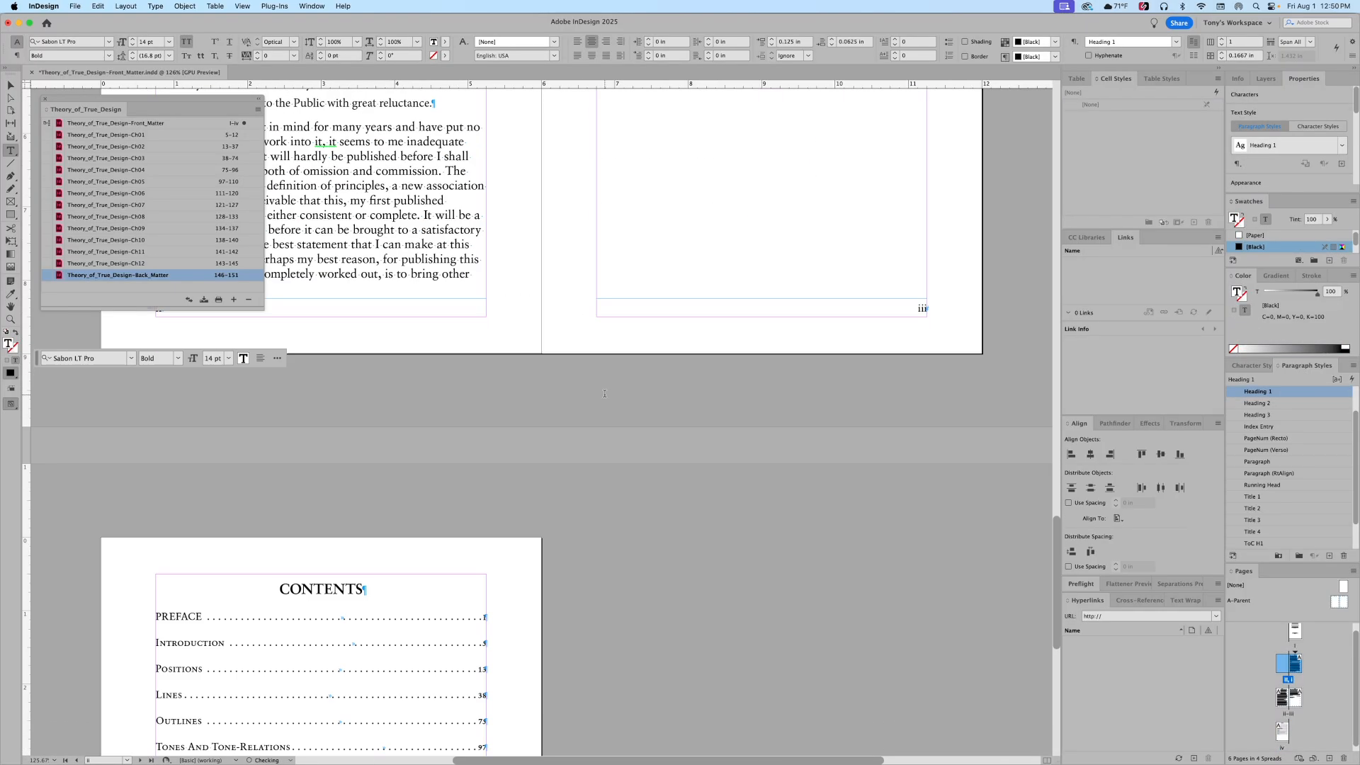
# Step: Update the table of contents from its frame and centre the CONTENTS page in view
pyautogui.click(449, 596)
pyautogui.click(125, 6)
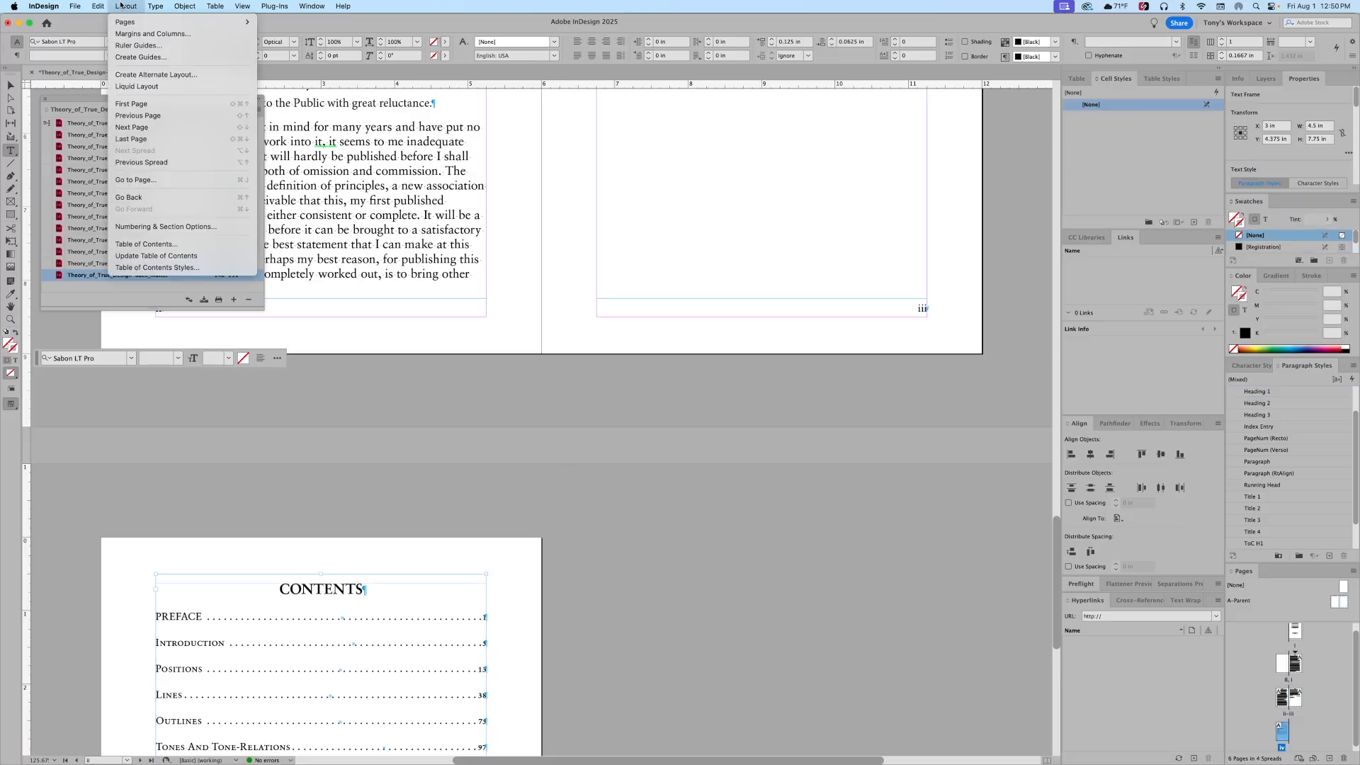
pyautogui.click(148, 255)
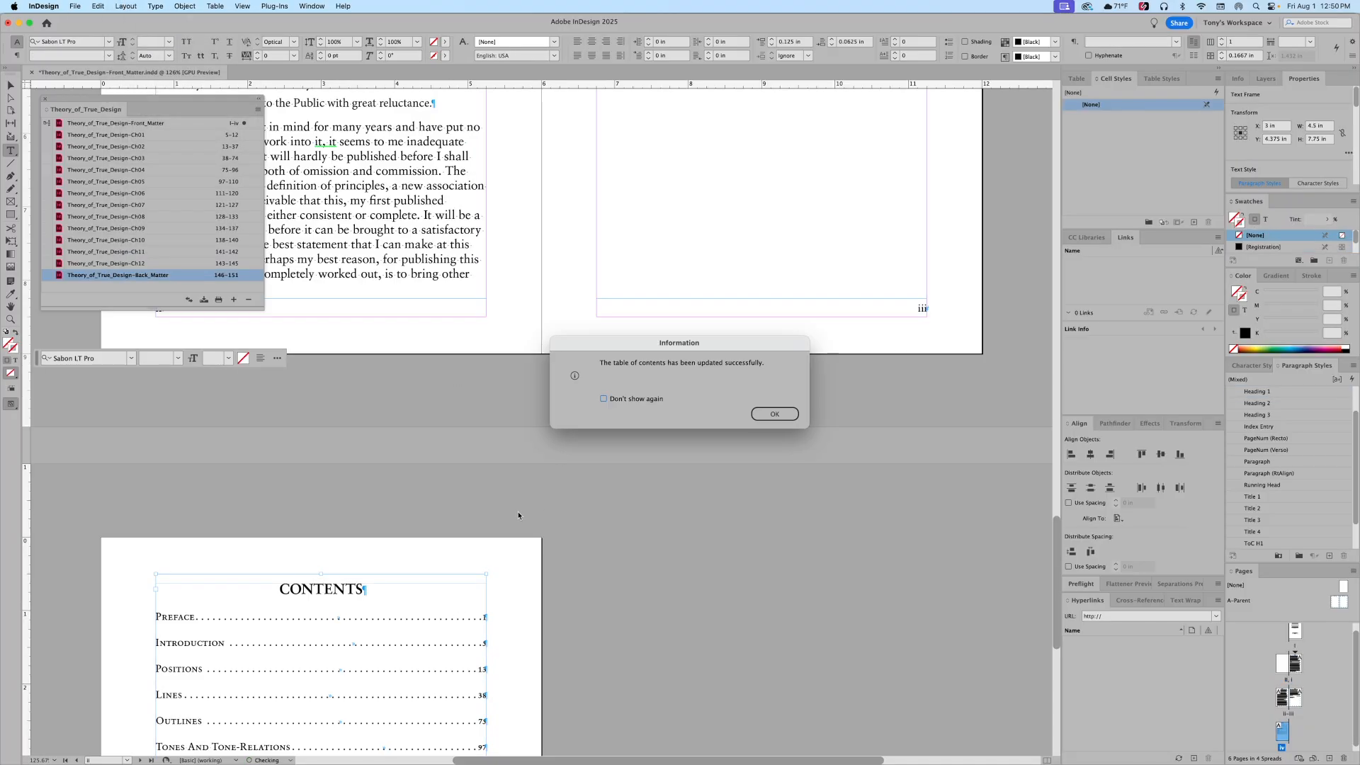
pyautogui.press('Return')
pyautogui.scroll(-5, 705, 472)
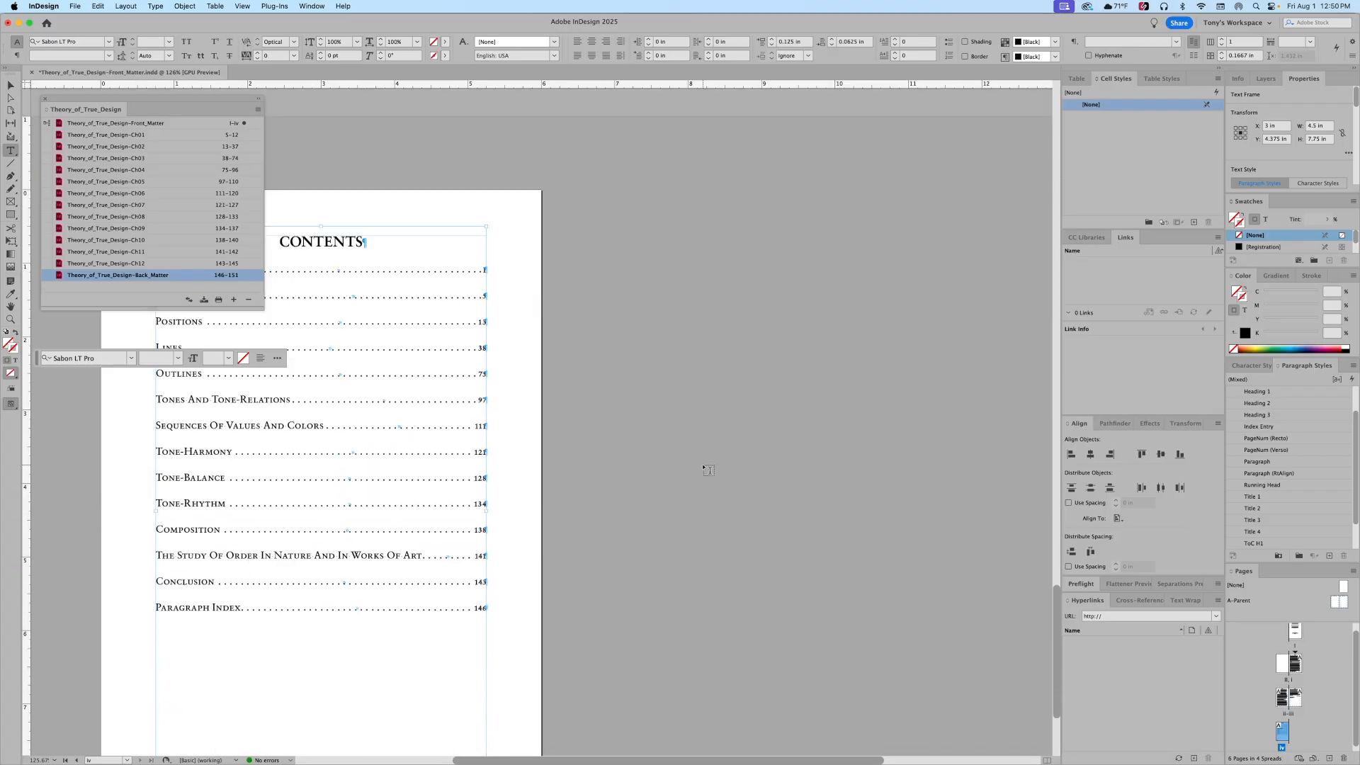
pyautogui.moveTo(641, 467); pyautogui.dragTo(784, 412)
pyautogui.moveTo(635, 413); pyautogui.dragTo(981, 364)
pyautogui.press('super+Tab')
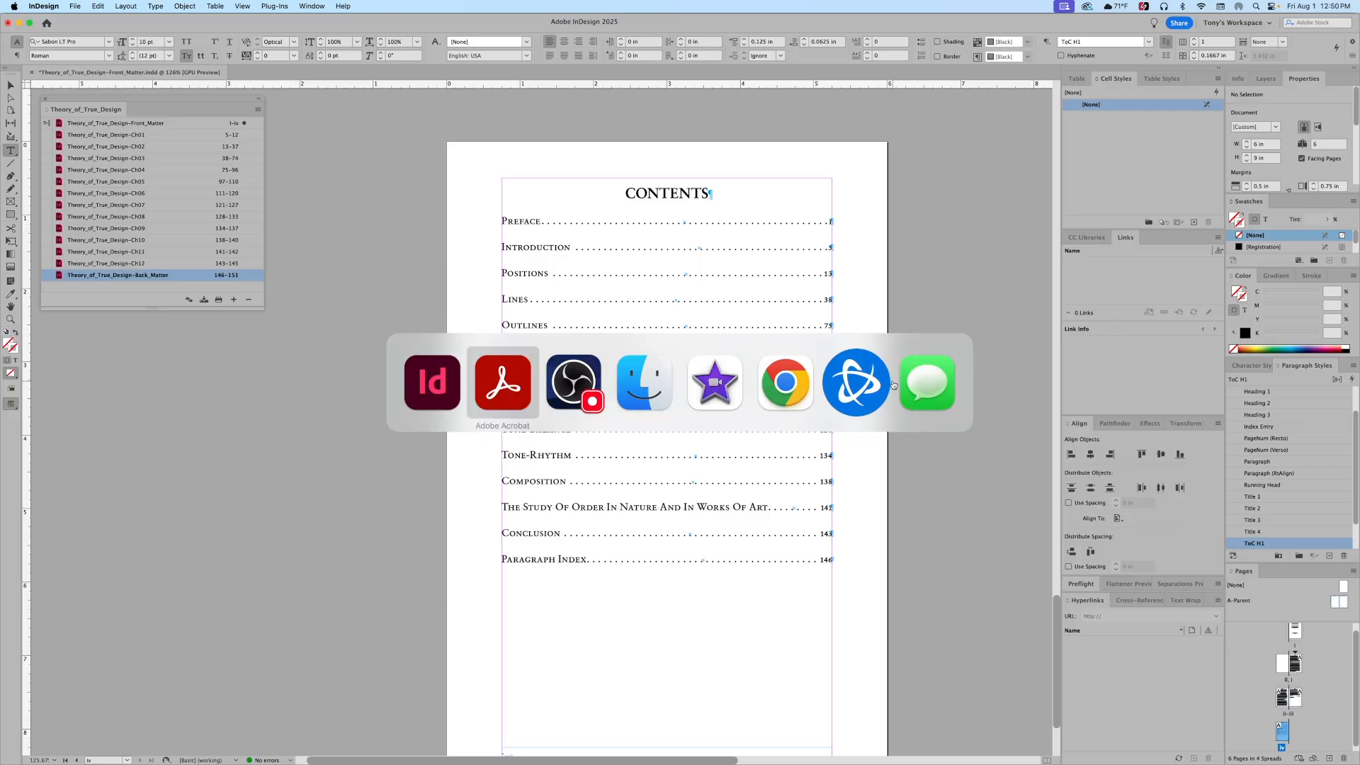
pyautogui.press('super+shift+Tab')
pyautogui.press('super+shift+Tab')
pyautogui.press('super+shift+Tab')
pyautogui.press('super+shift+Tab')
pyautogui.press('super+shift+Tab')
pyautogui.press('super+shift+Tab')
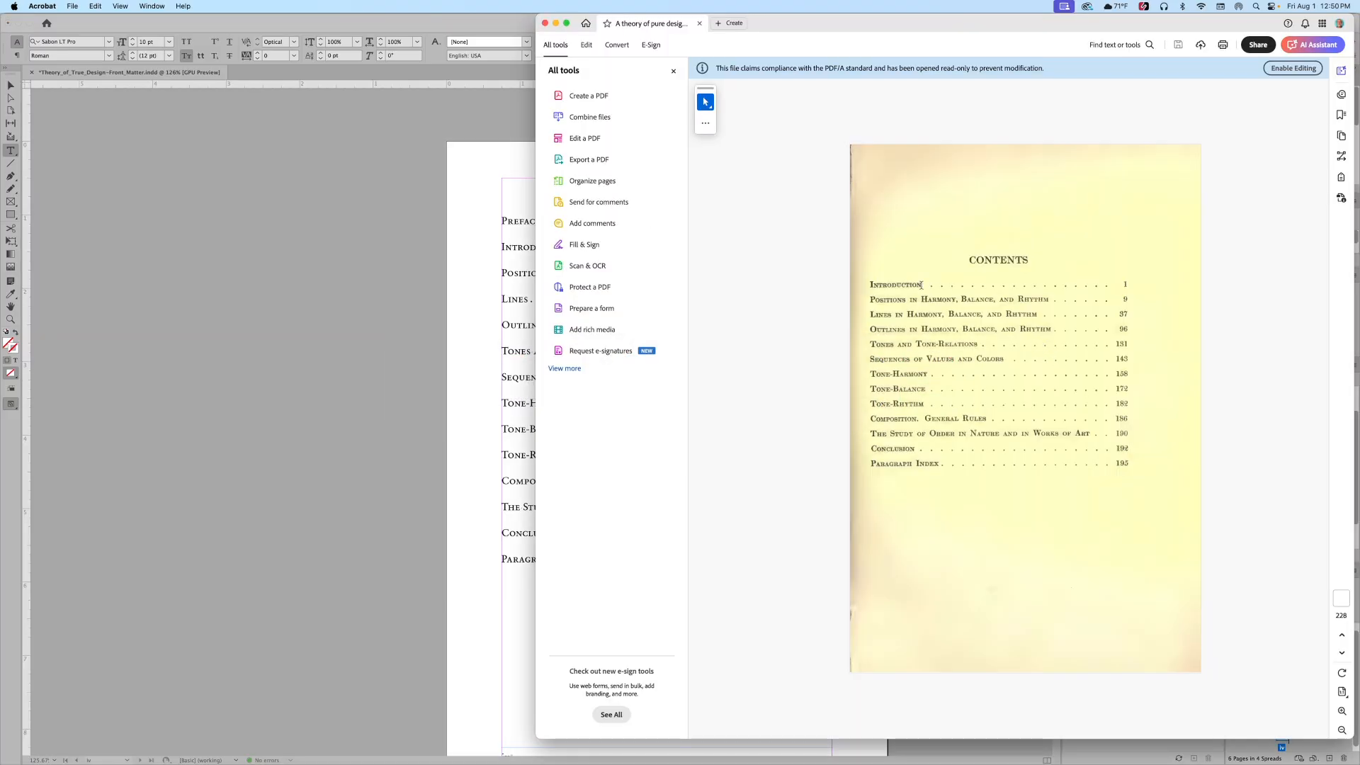
pyautogui.press('super+Tab')
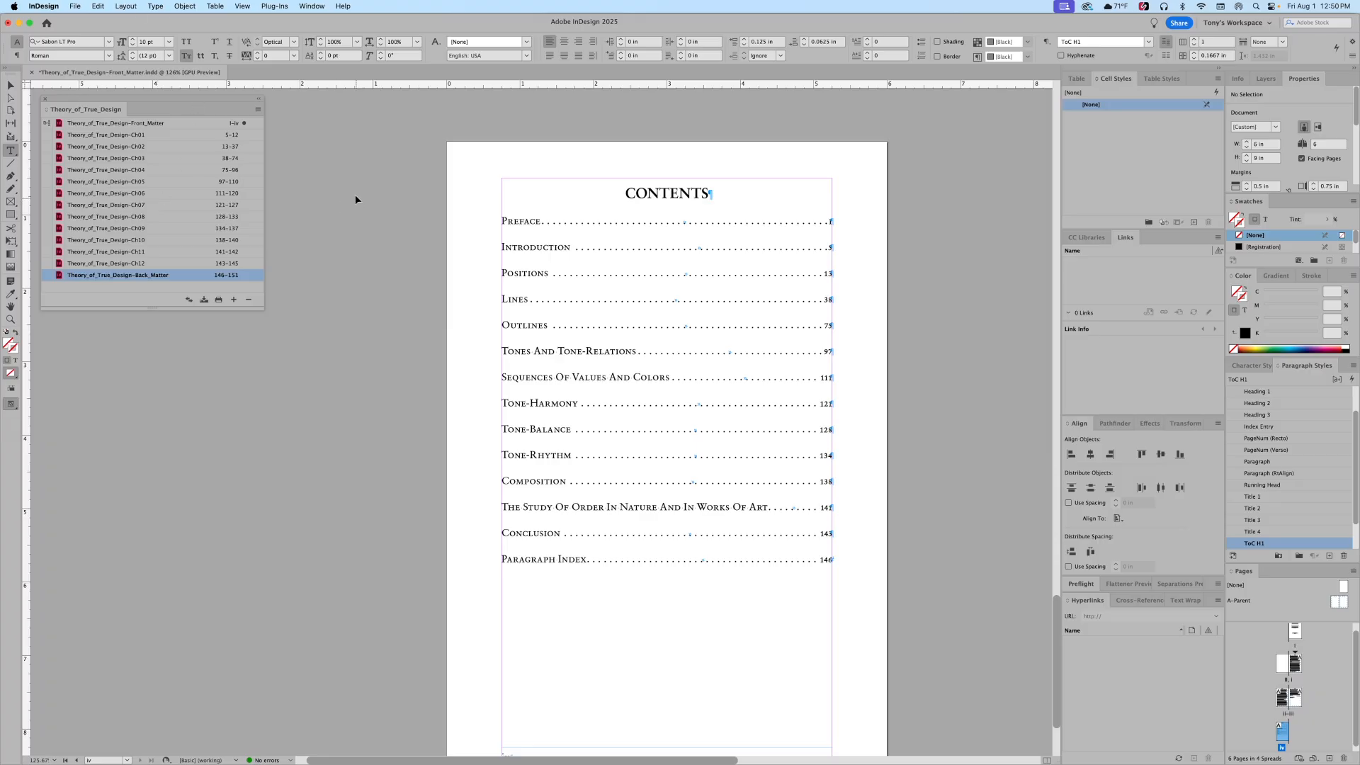
pyautogui.click(124, 6)
# Step: Edit the CONTENTS ToC style to include Heading 2 with entry style ToC H2
pyautogui.click(157, 267)
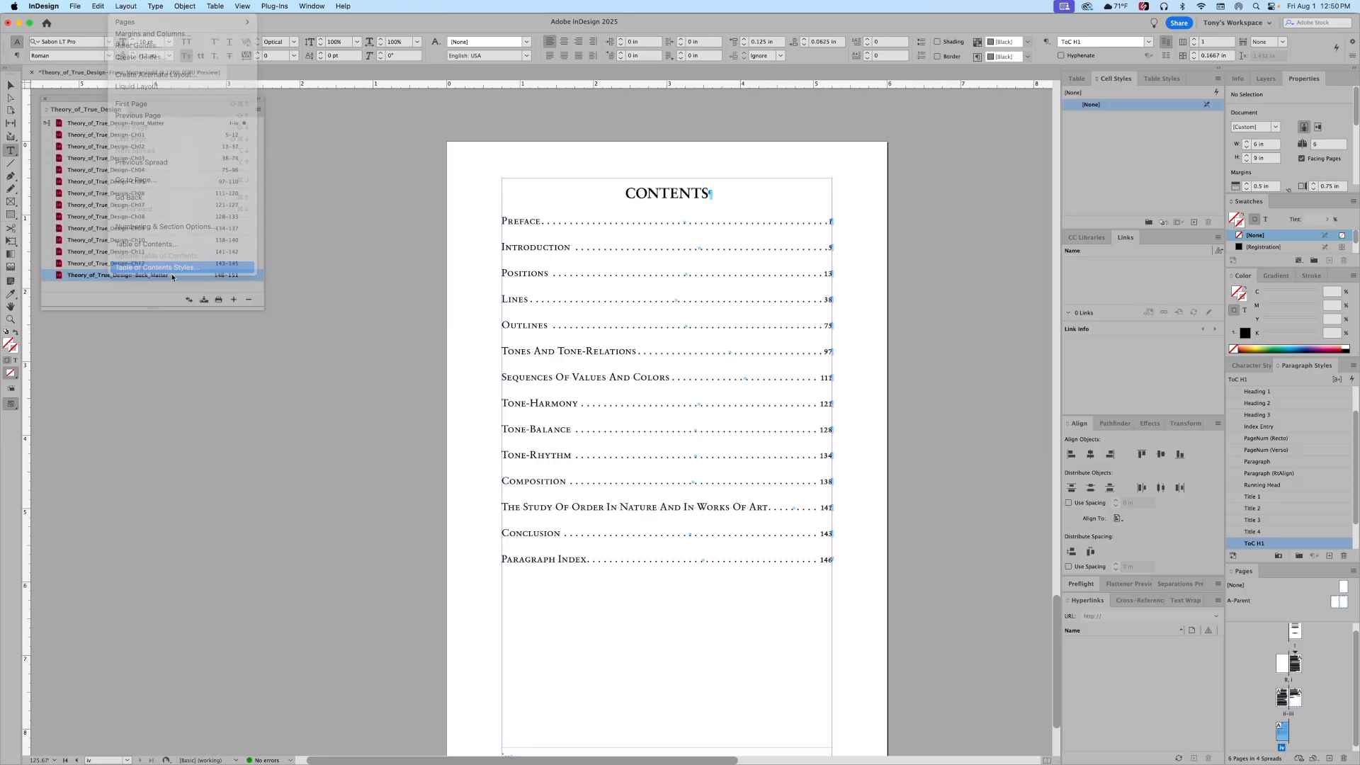
pyautogui.click(756, 377)
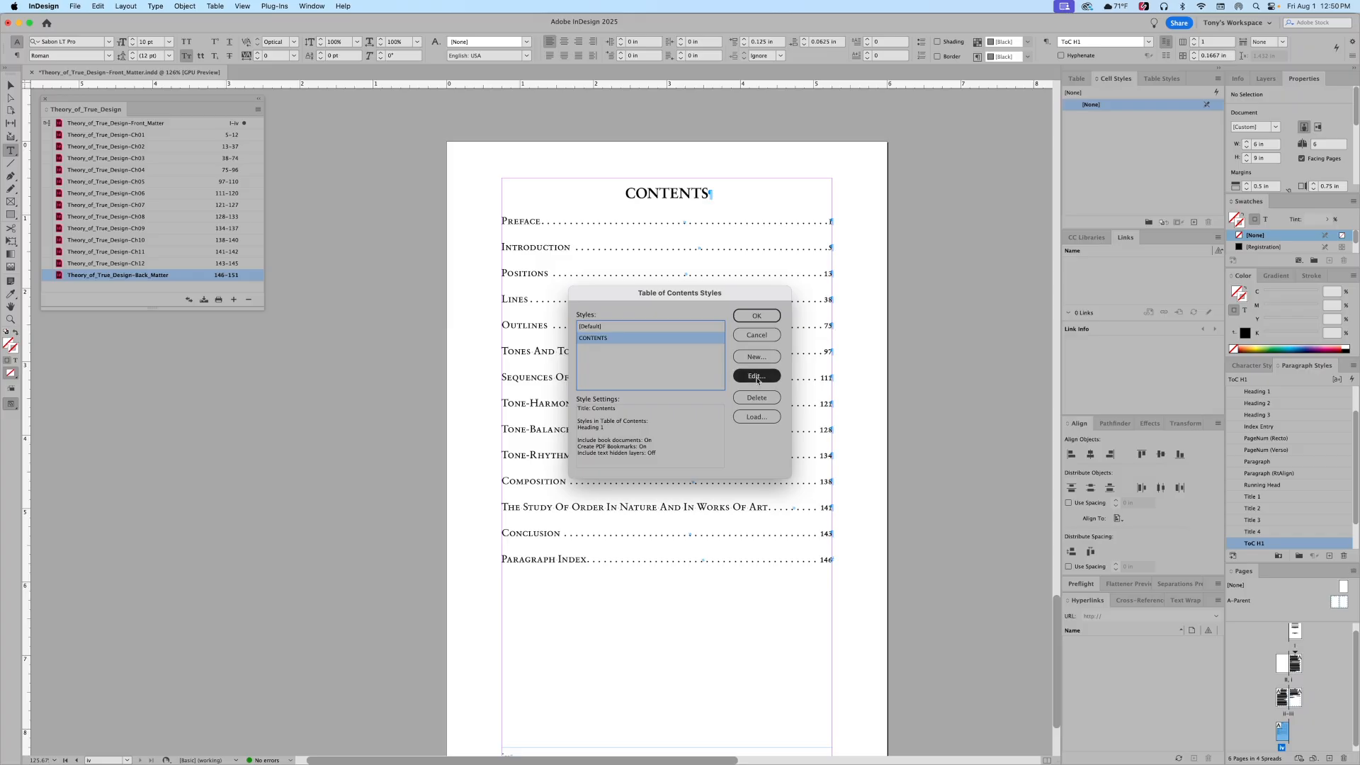
pyautogui.moveTo(612, 232); pyautogui.dragTo(172, 359)
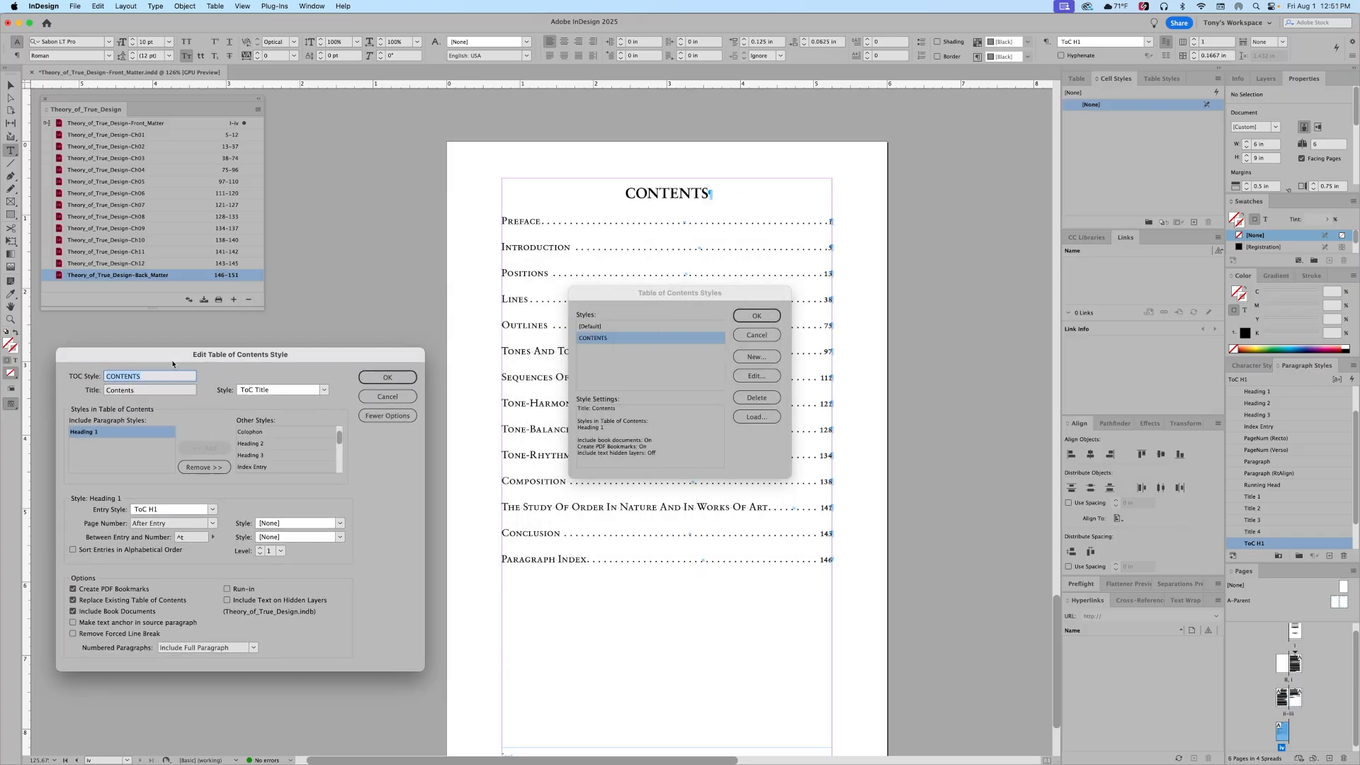
pyautogui.click(243, 444)
pyautogui.click(204, 448)
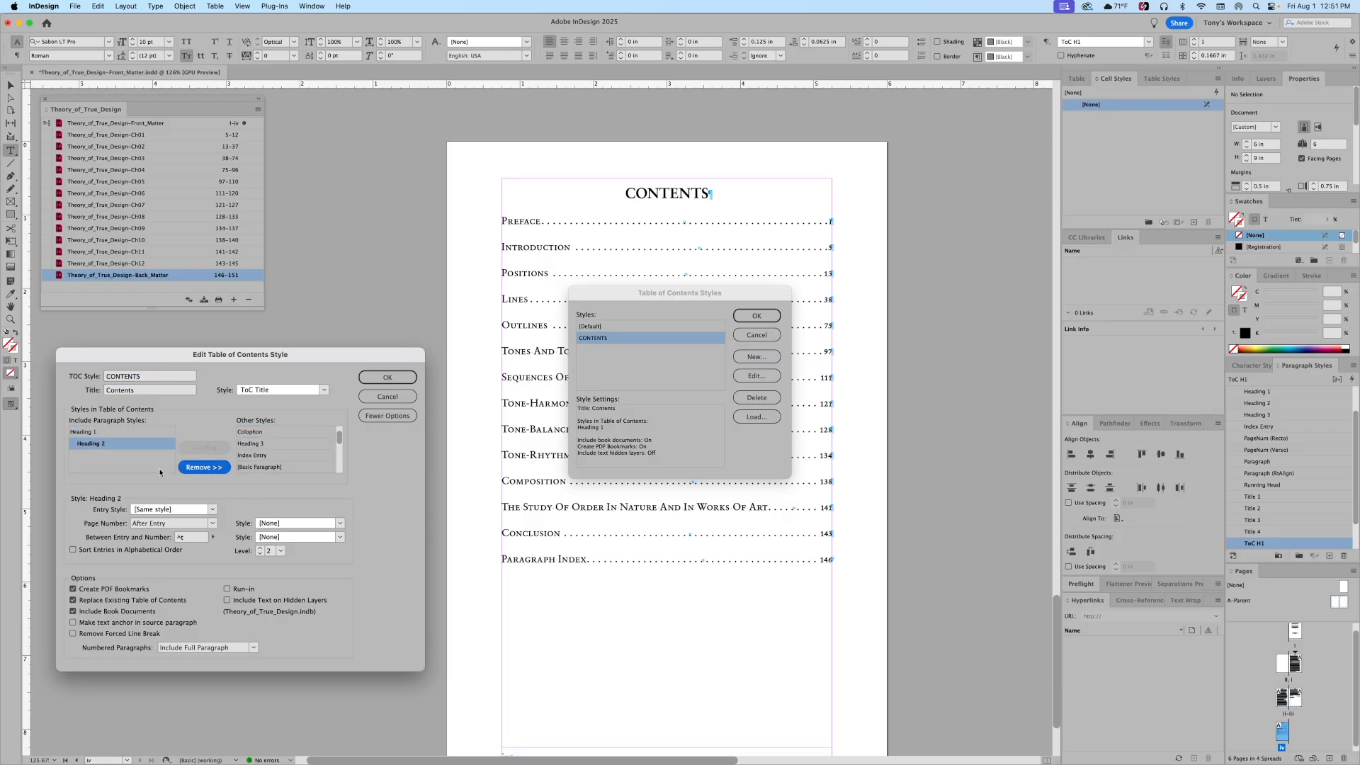
pyautogui.click(212, 510)
pyautogui.click(185, 440)
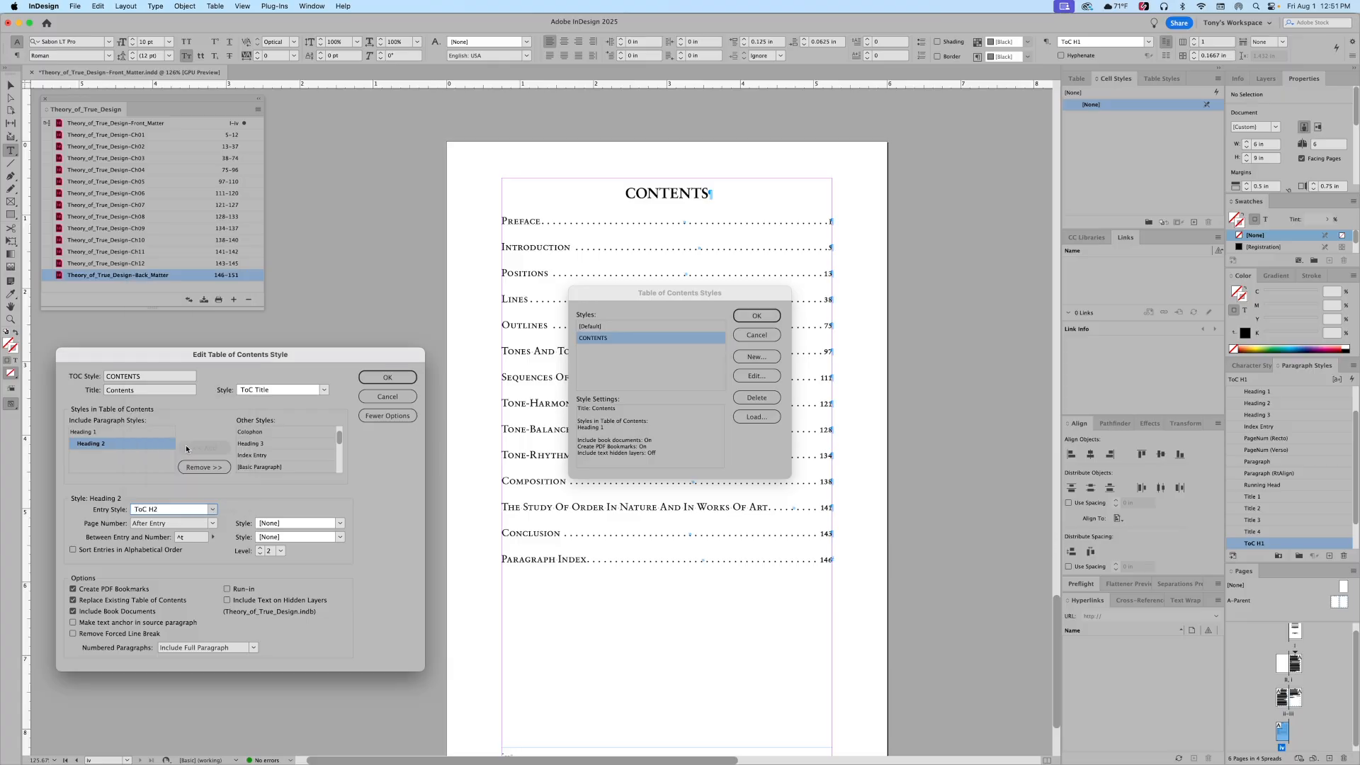
# Step: Include Heading 3 with entry style ToC H3 and confirm the style changes
pyautogui.click(267, 445)
pyautogui.click(205, 448)
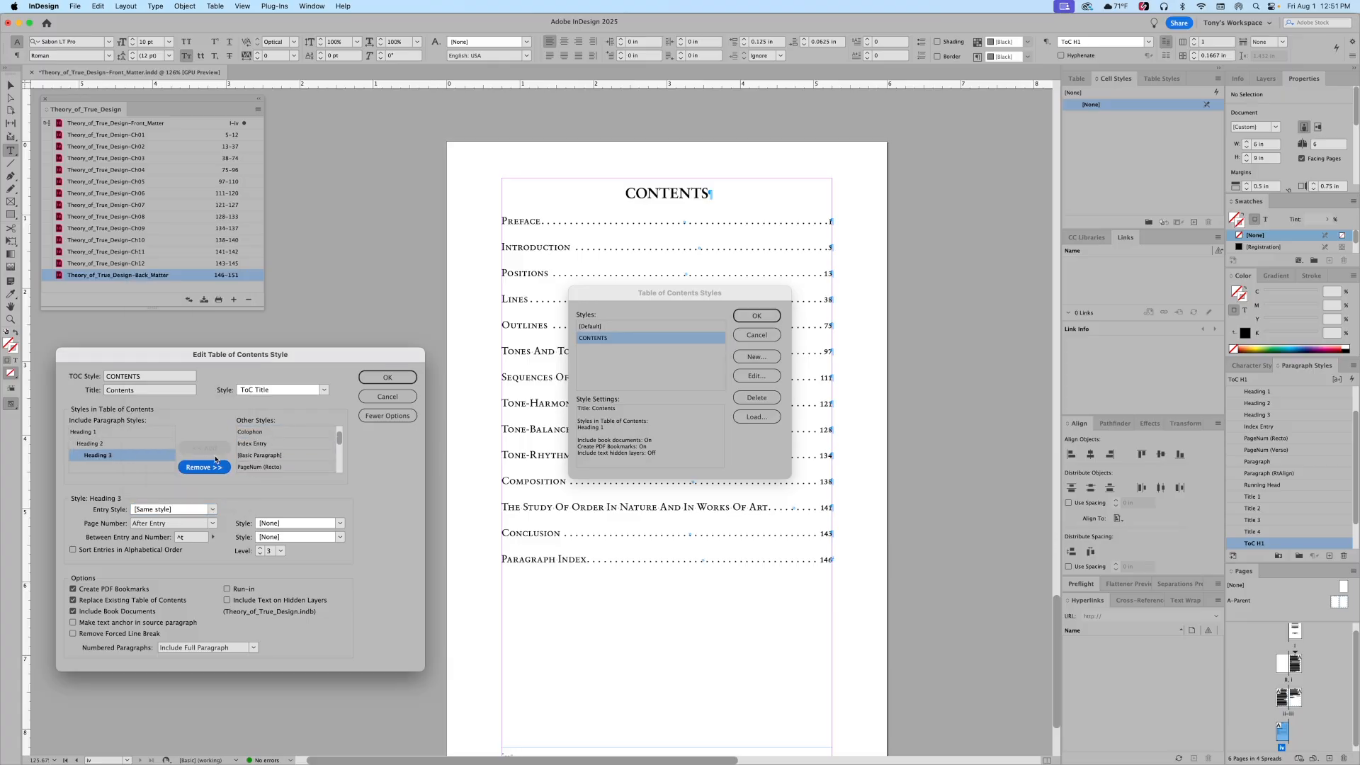
pyautogui.click(212, 510)
pyautogui.click(191, 453)
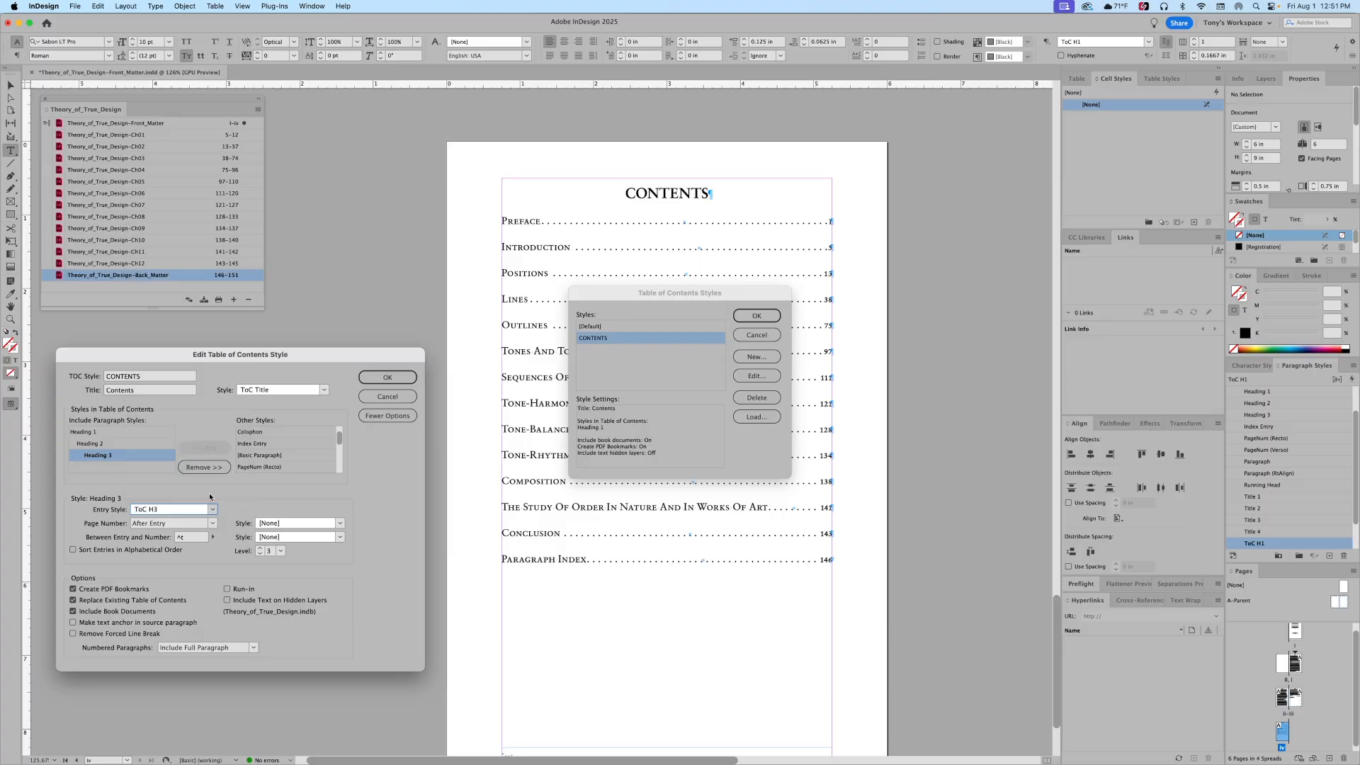
pyautogui.click(388, 378)
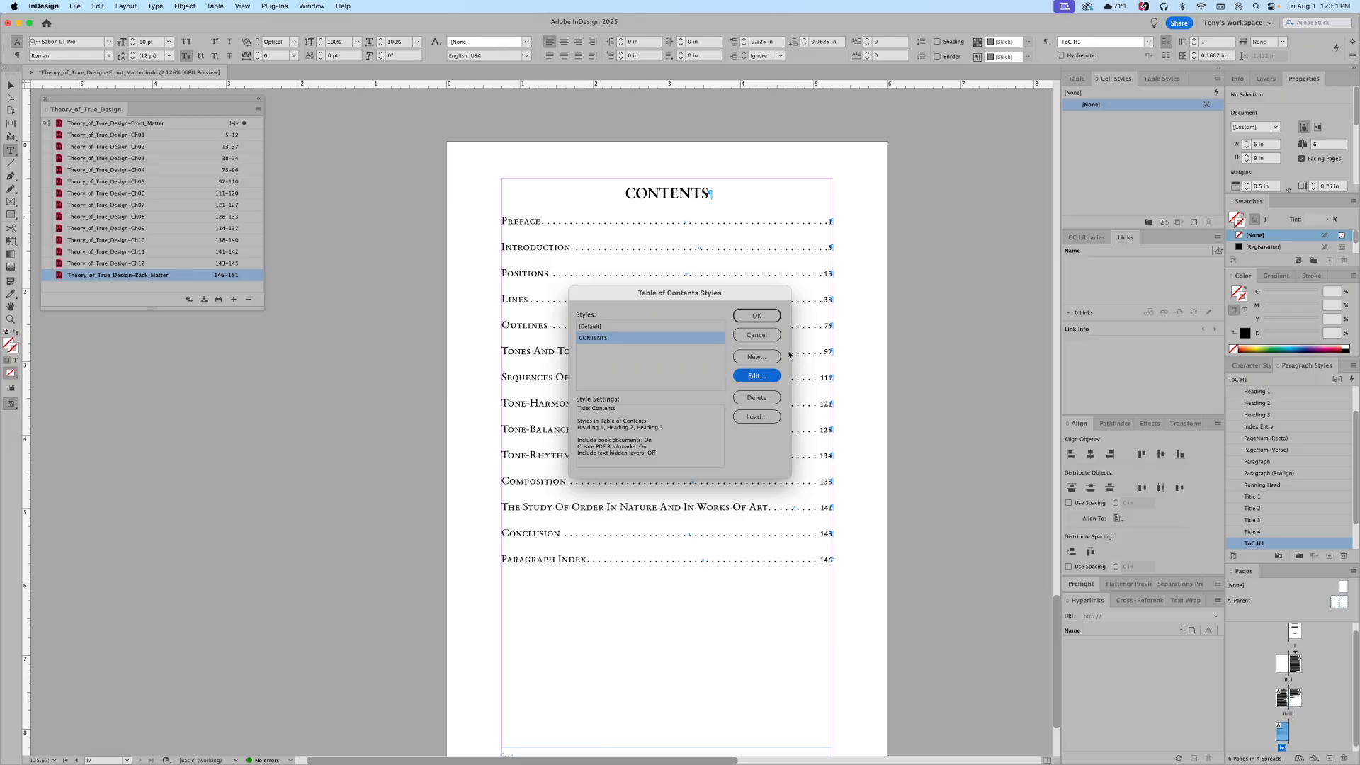
pyautogui.click(760, 317)
pyautogui.click(760, 317)
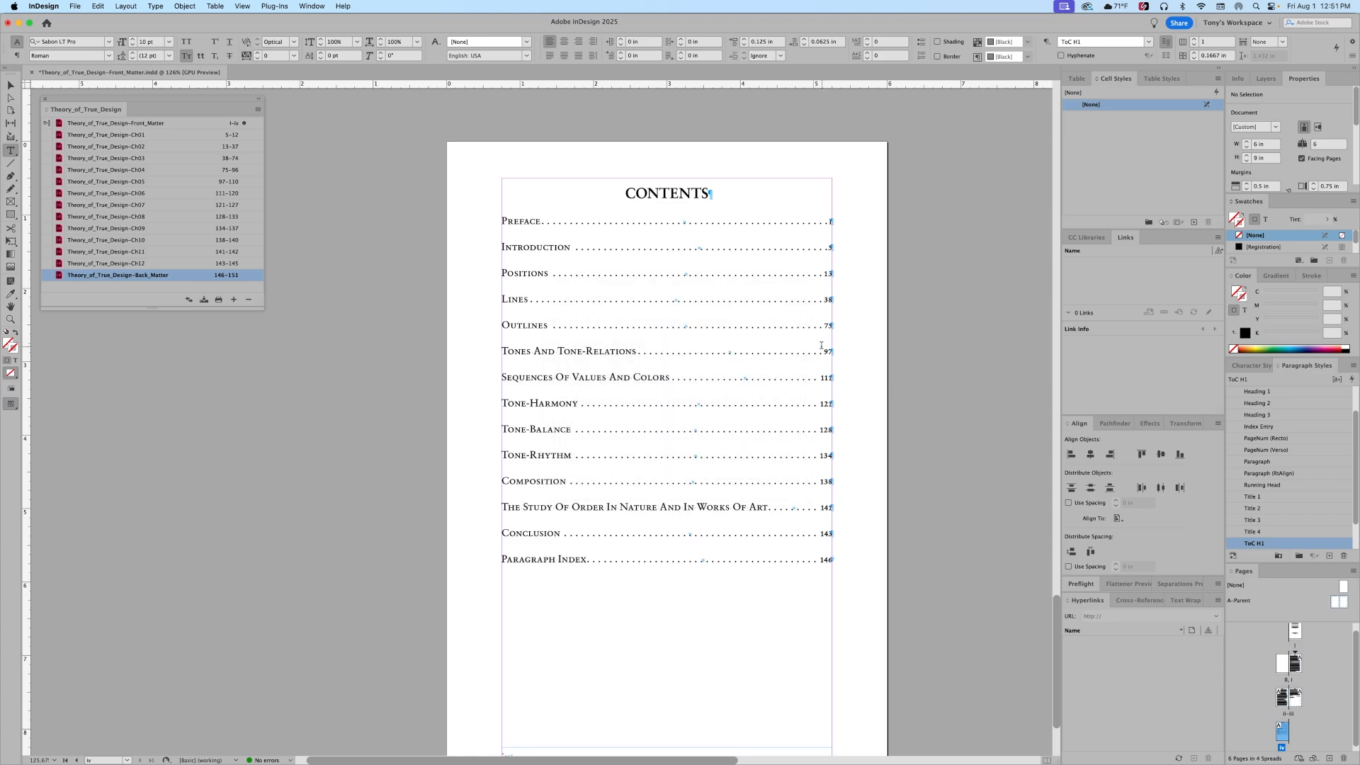
# Step: Select the contents frame and update the table of contents
pyautogui.scroll(-2, 454, 467)
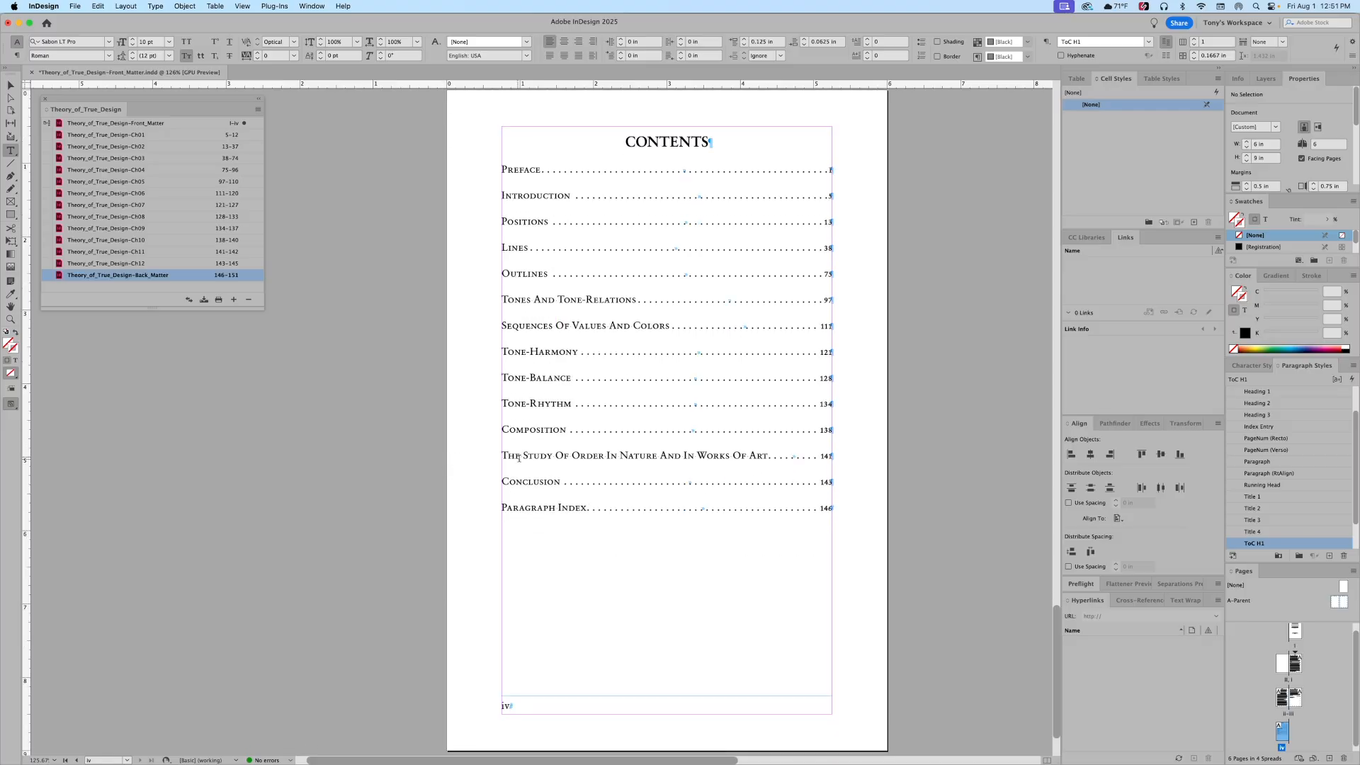
pyautogui.click(623, 407)
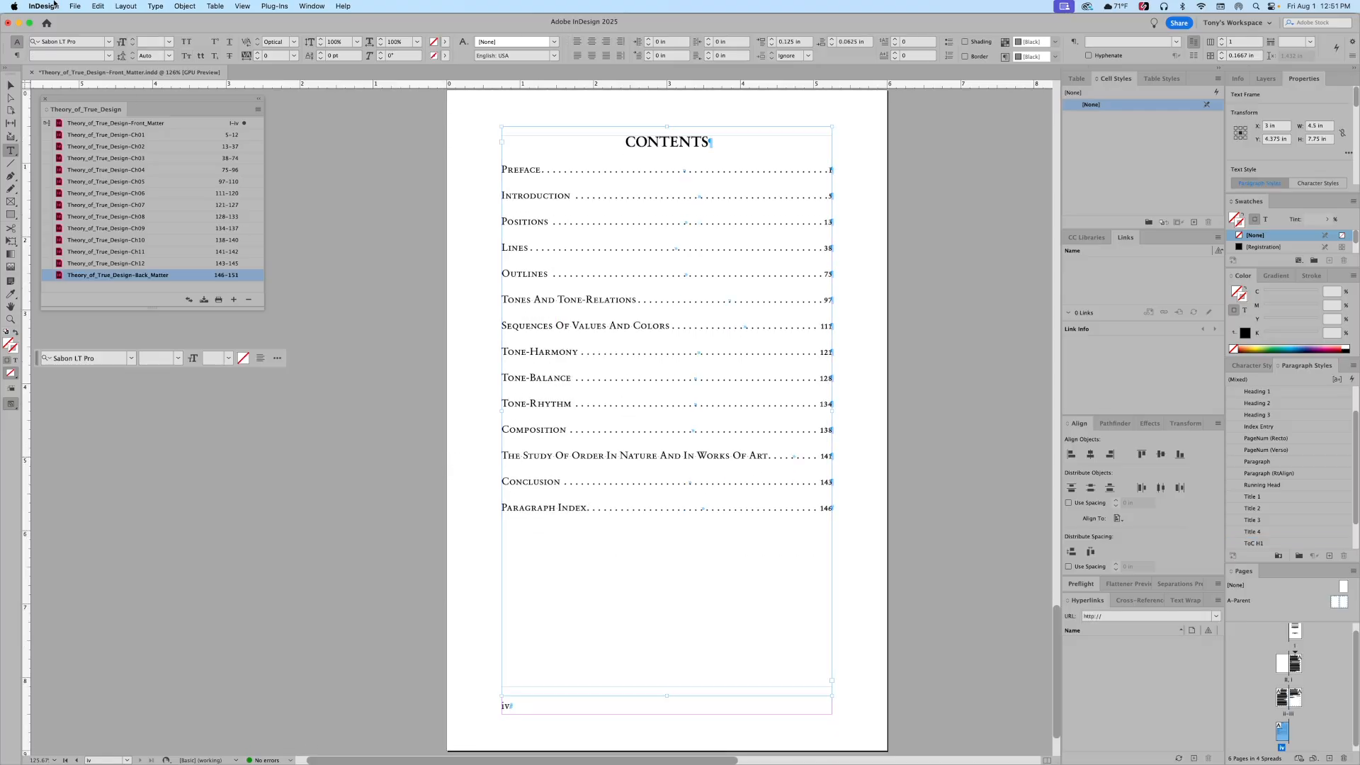
pyautogui.click(122, 6)
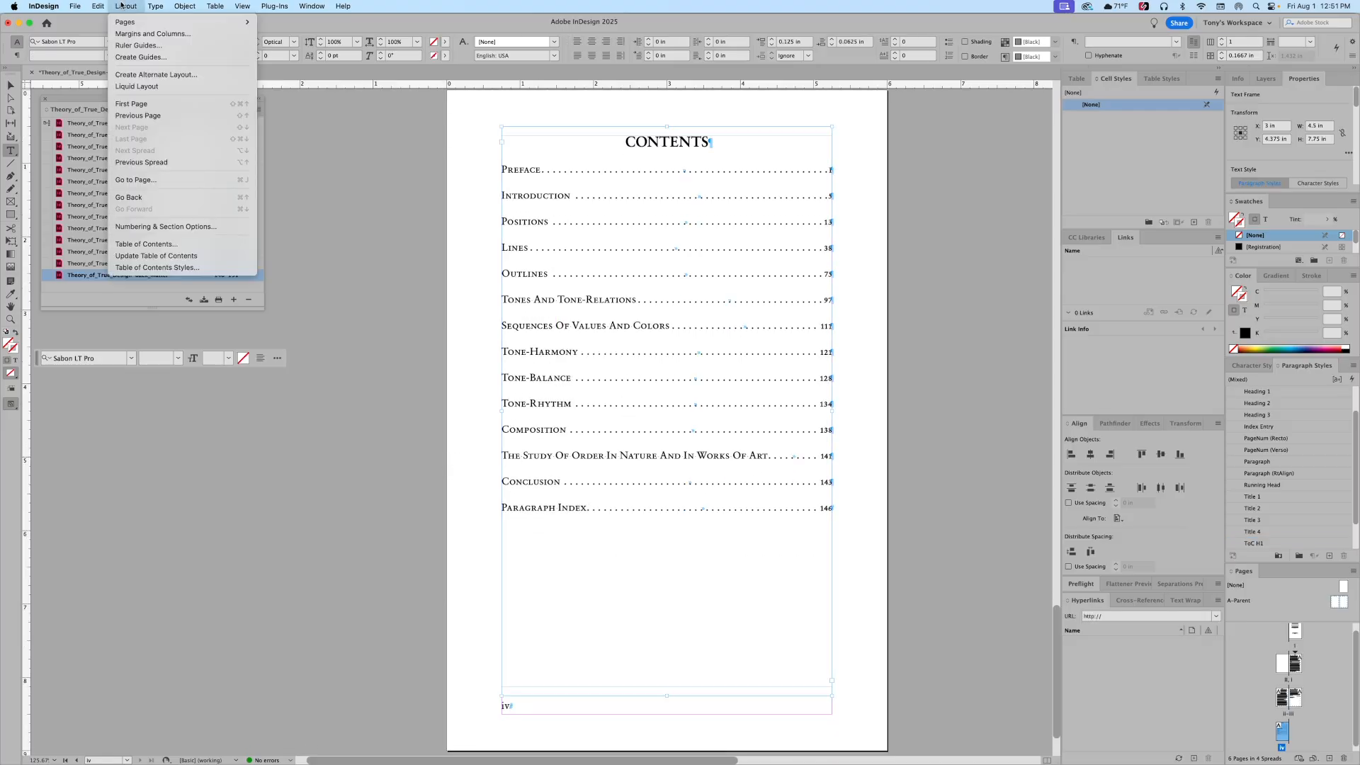
pyautogui.click(148, 257)
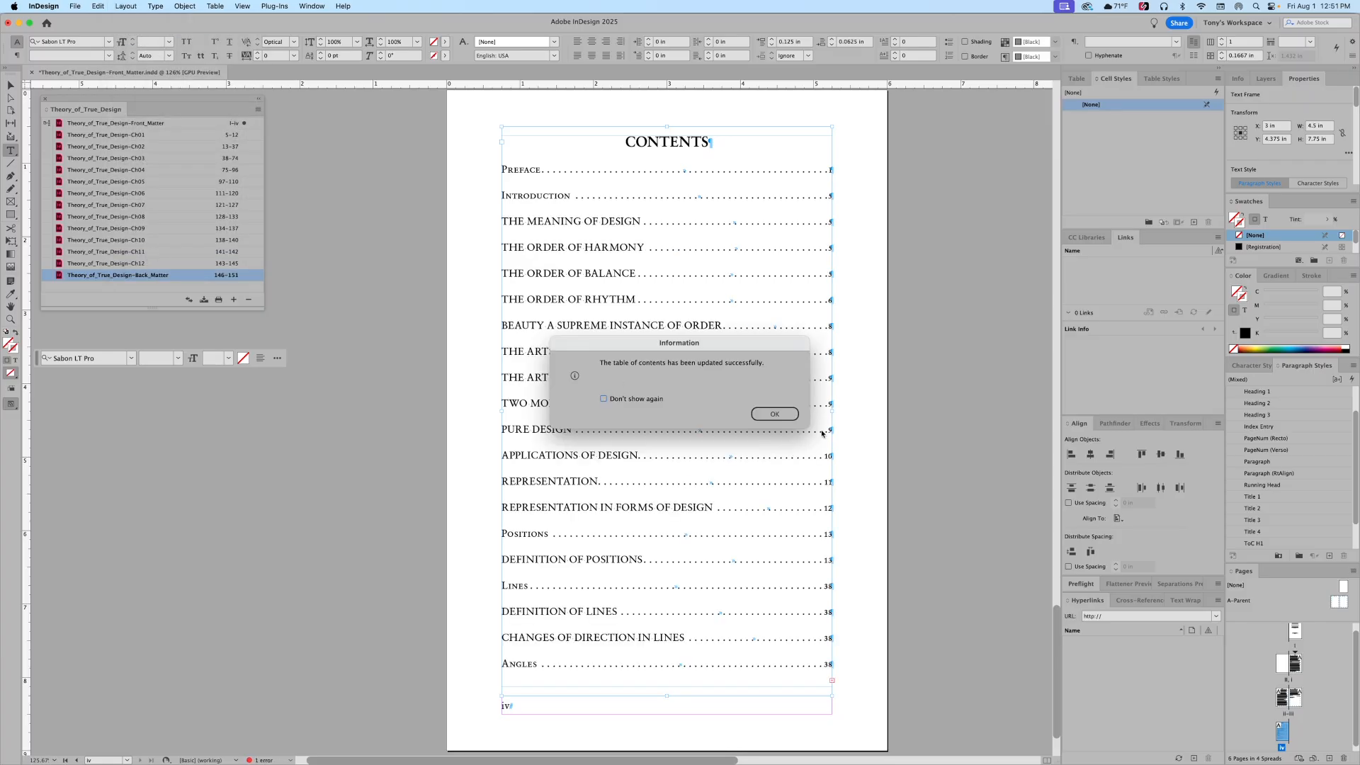
pyautogui.click(768, 417)
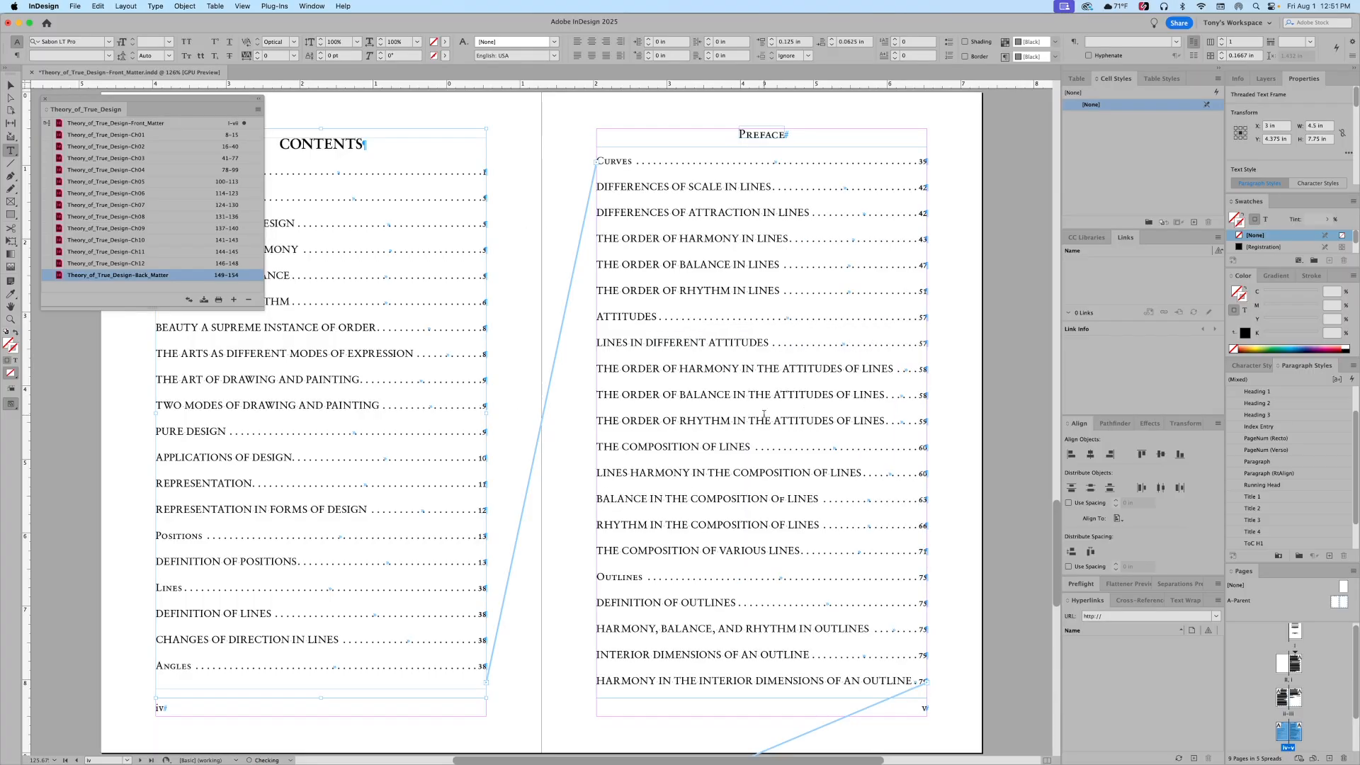
# Step: Scroll through the spreads to review the new subhead entries
pyautogui.scroll(-10, 764, 414)
pyautogui.scroll(12, 764, 412)
pyautogui.scroll(10, 763, 413)
pyautogui.scroll(-9, 744, 418)
pyautogui.scroll(2, 723, 423)
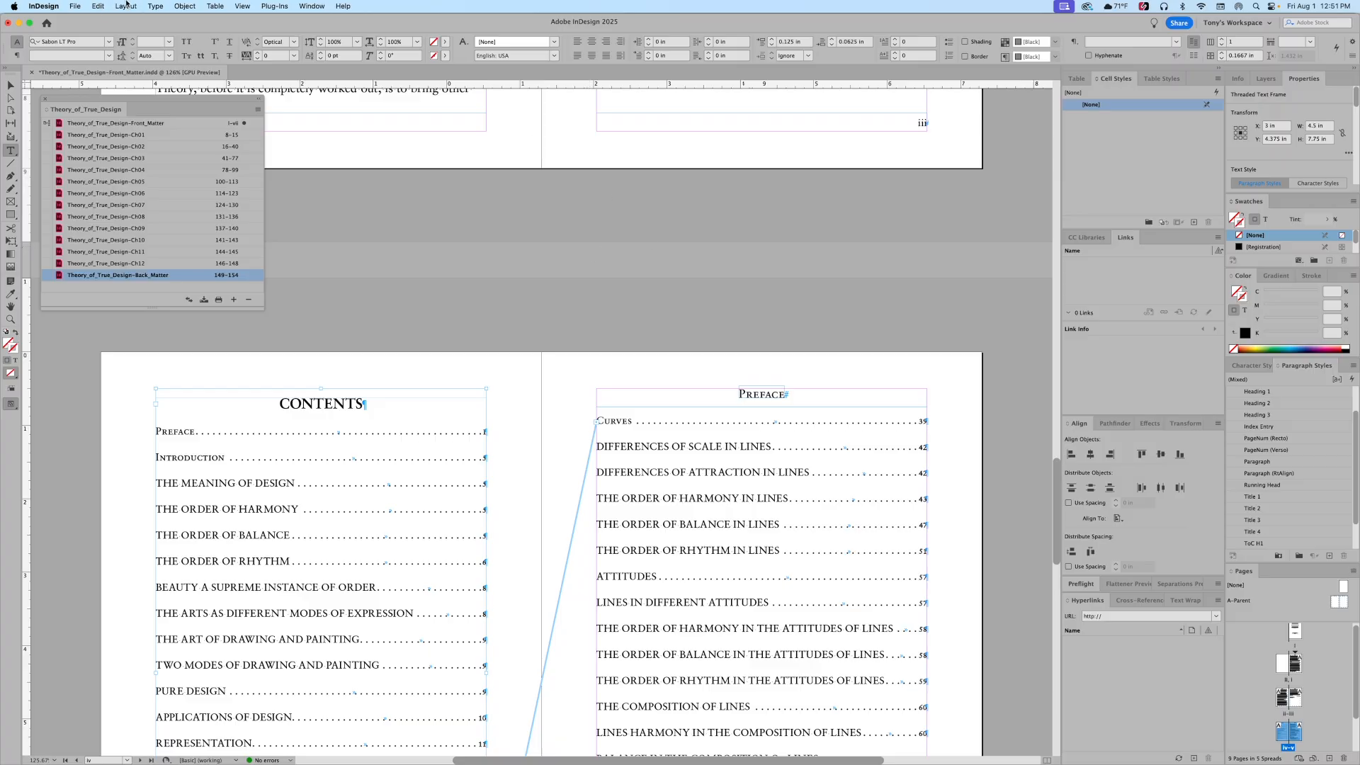
pyautogui.scroll(-7, 549, 424)
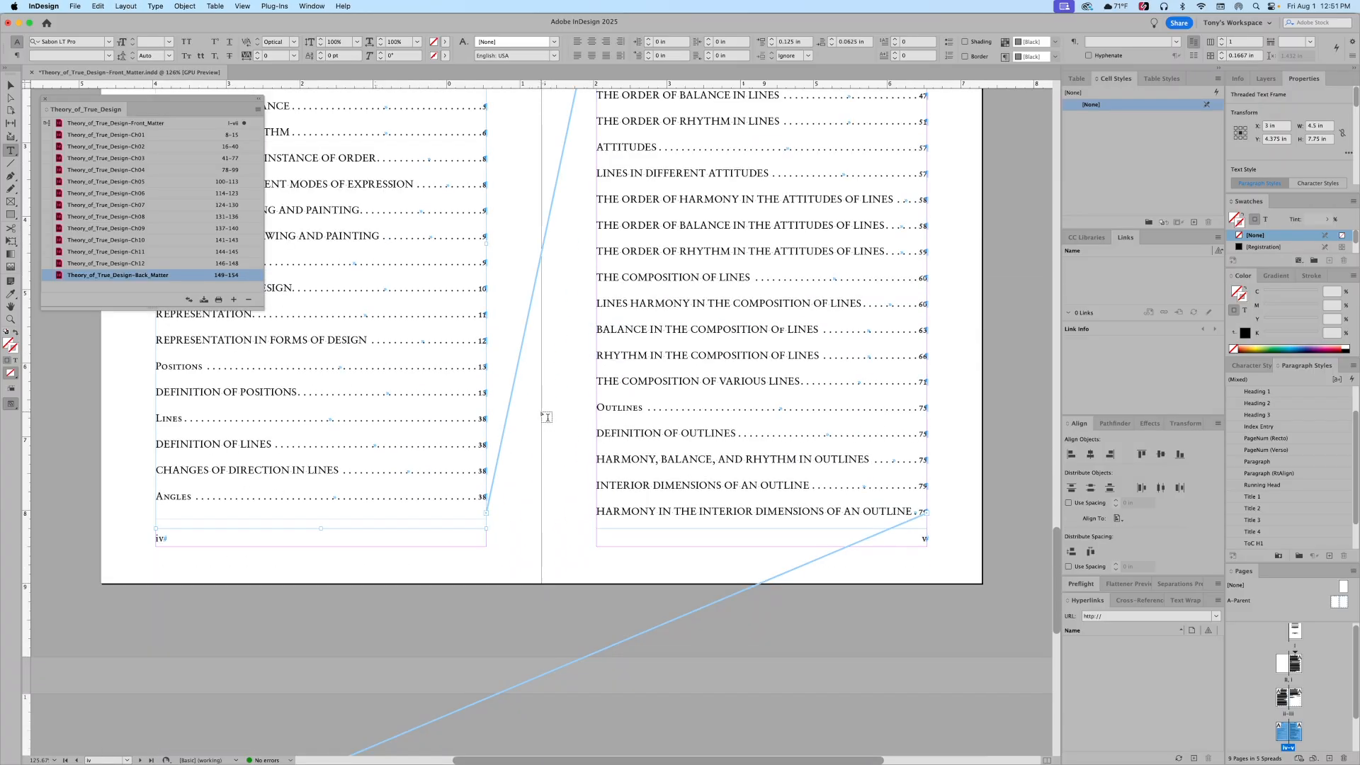
pyautogui.scroll(-8, 548, 418)
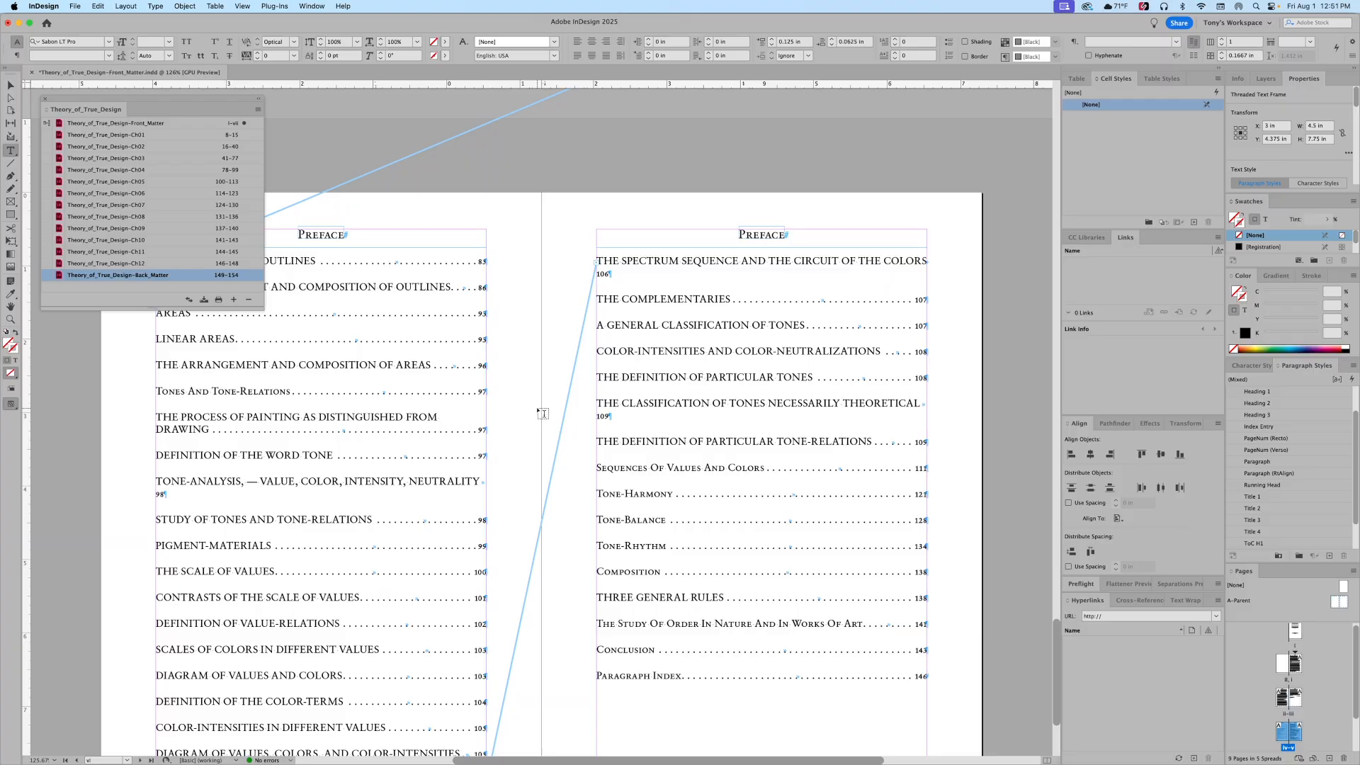
pyautogui.scroll(10, 542, 413)
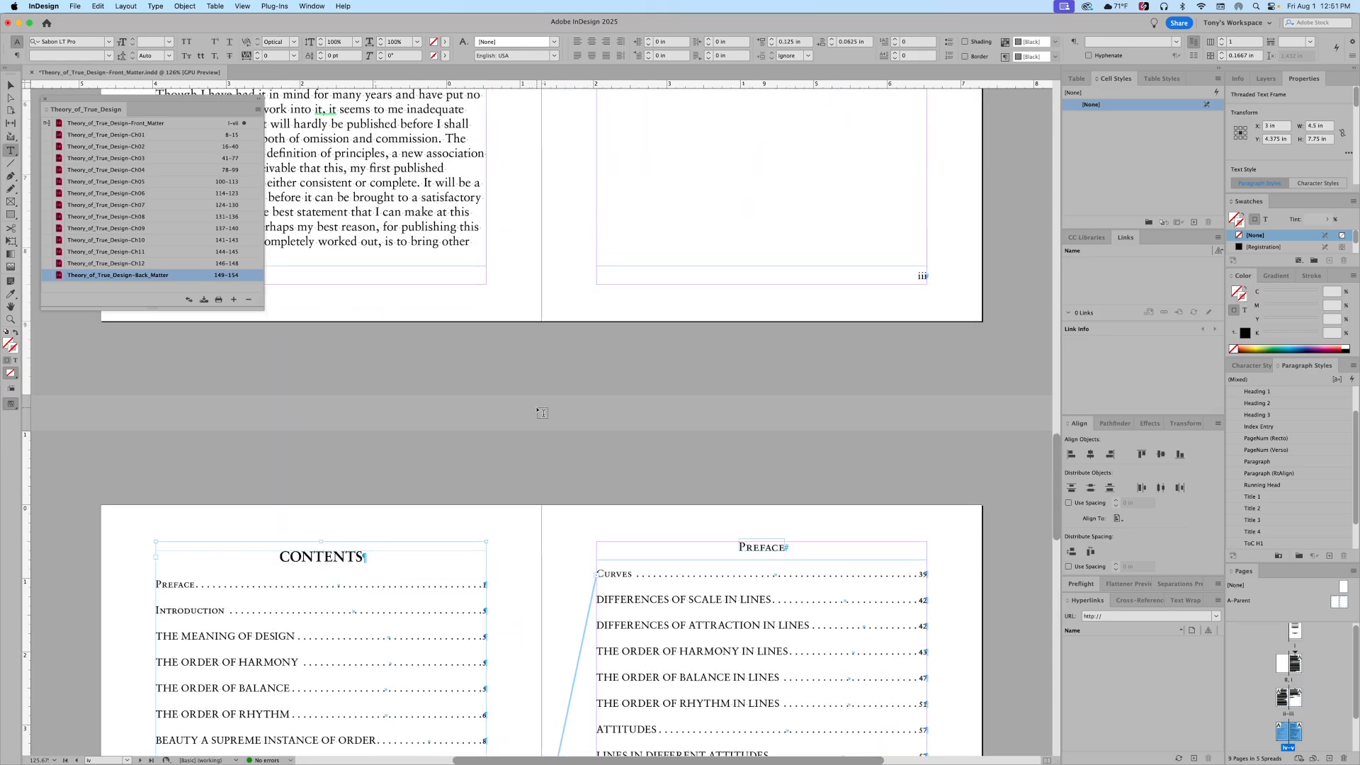
pyautogui.scroll(-7, 543, 413)
pyautogui.scroll(8, 536, 408)
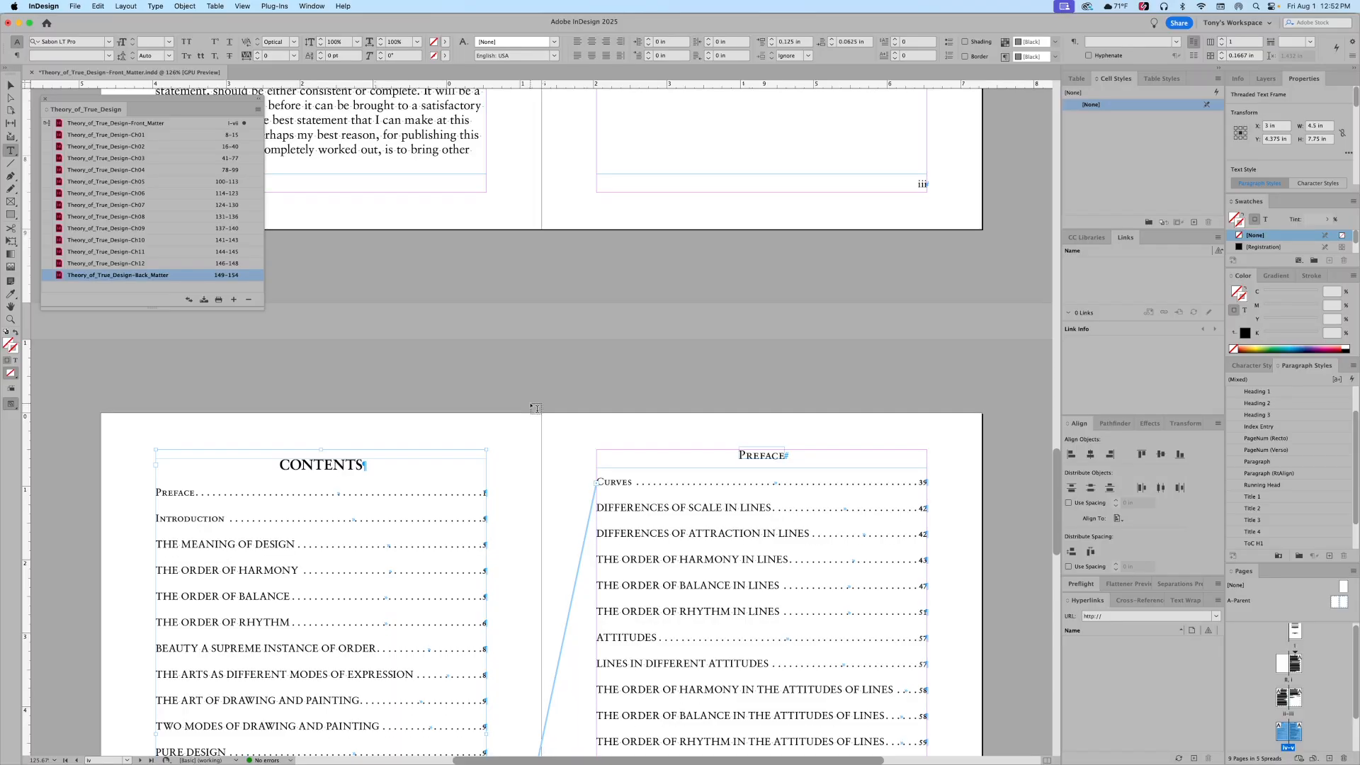
pyautogui.click(490, 370)
pyautogui.scroll(-2, 490, 370)
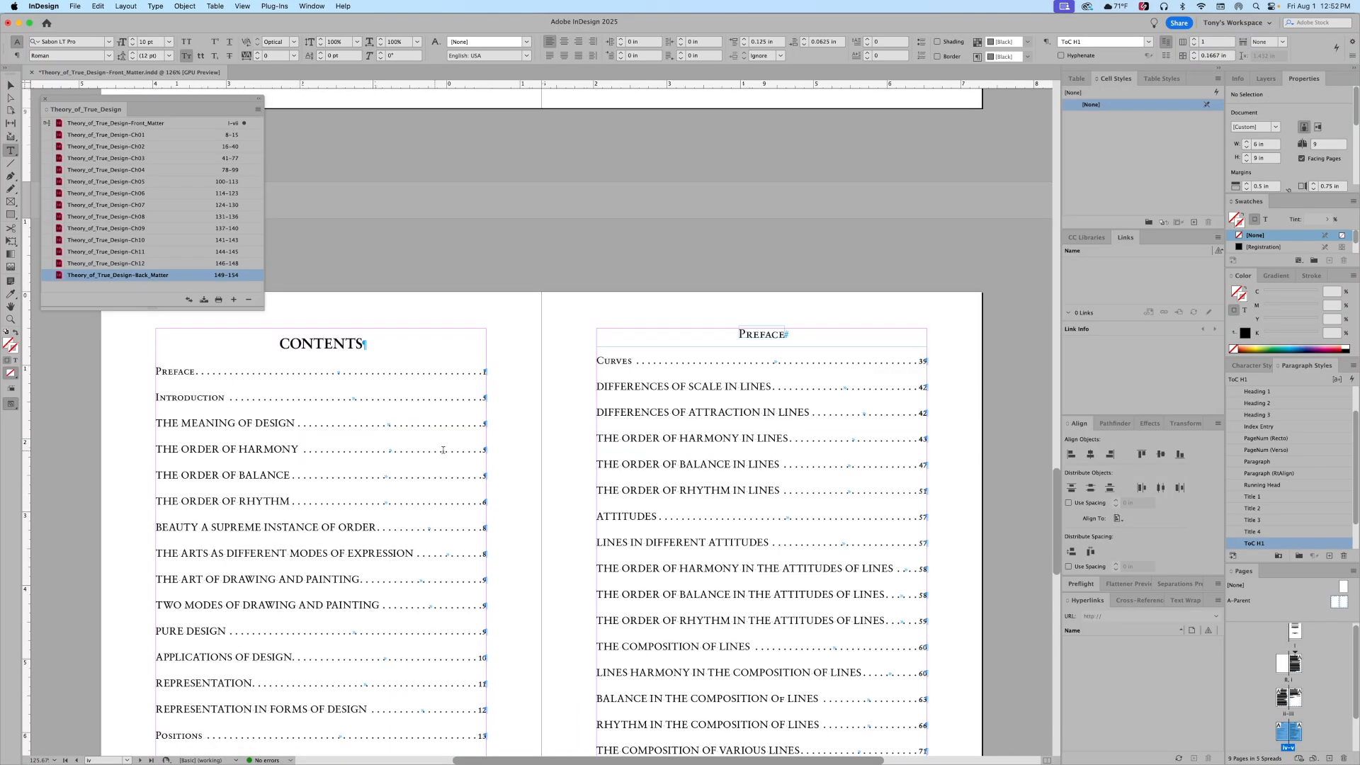
pyautogui.scroll(-1, 748, 471)
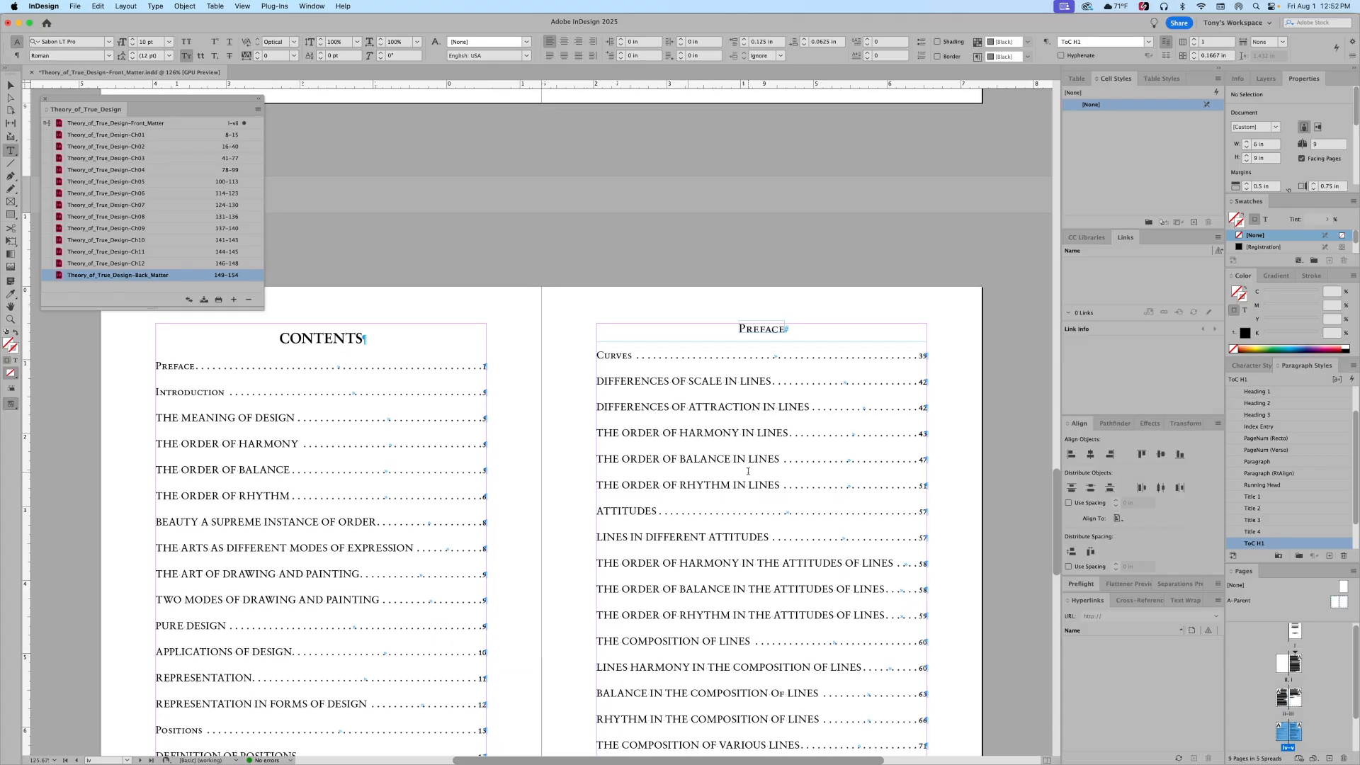
pyautogui.scroll(-2, 1251, 515)
pyautogui.doubleClick(1247, 520)
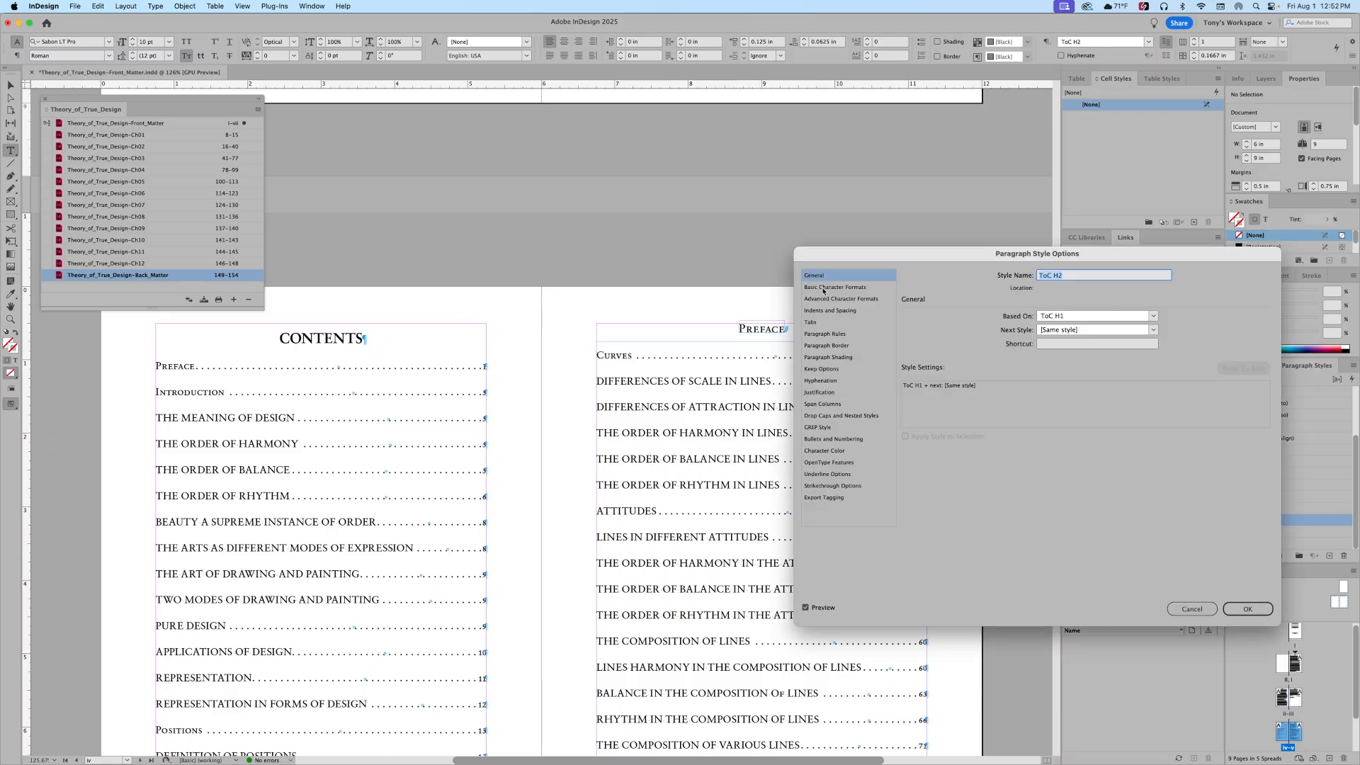
# Step: Make the ToC H2 entries lowercase at 9 pt
pyautogui.click(821, 289)
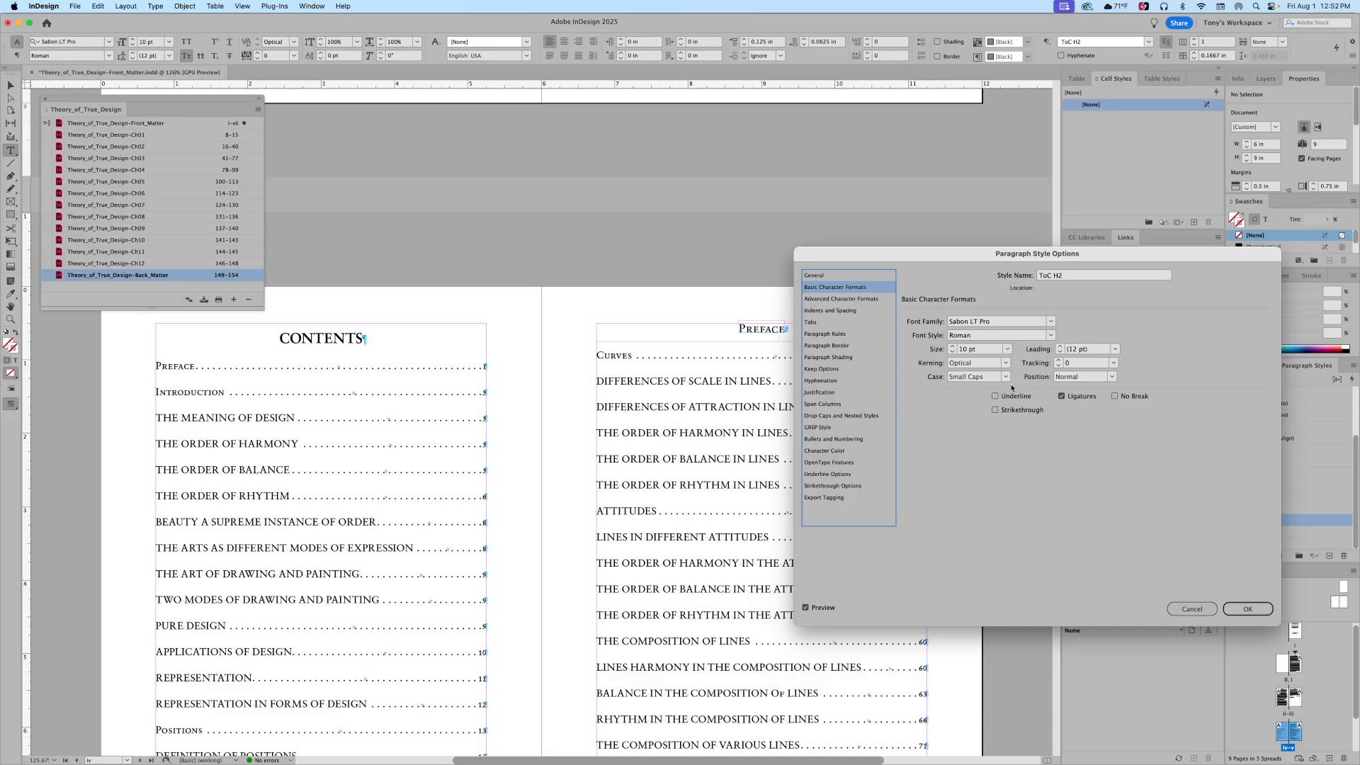
pyautogui.click(1007, 376)
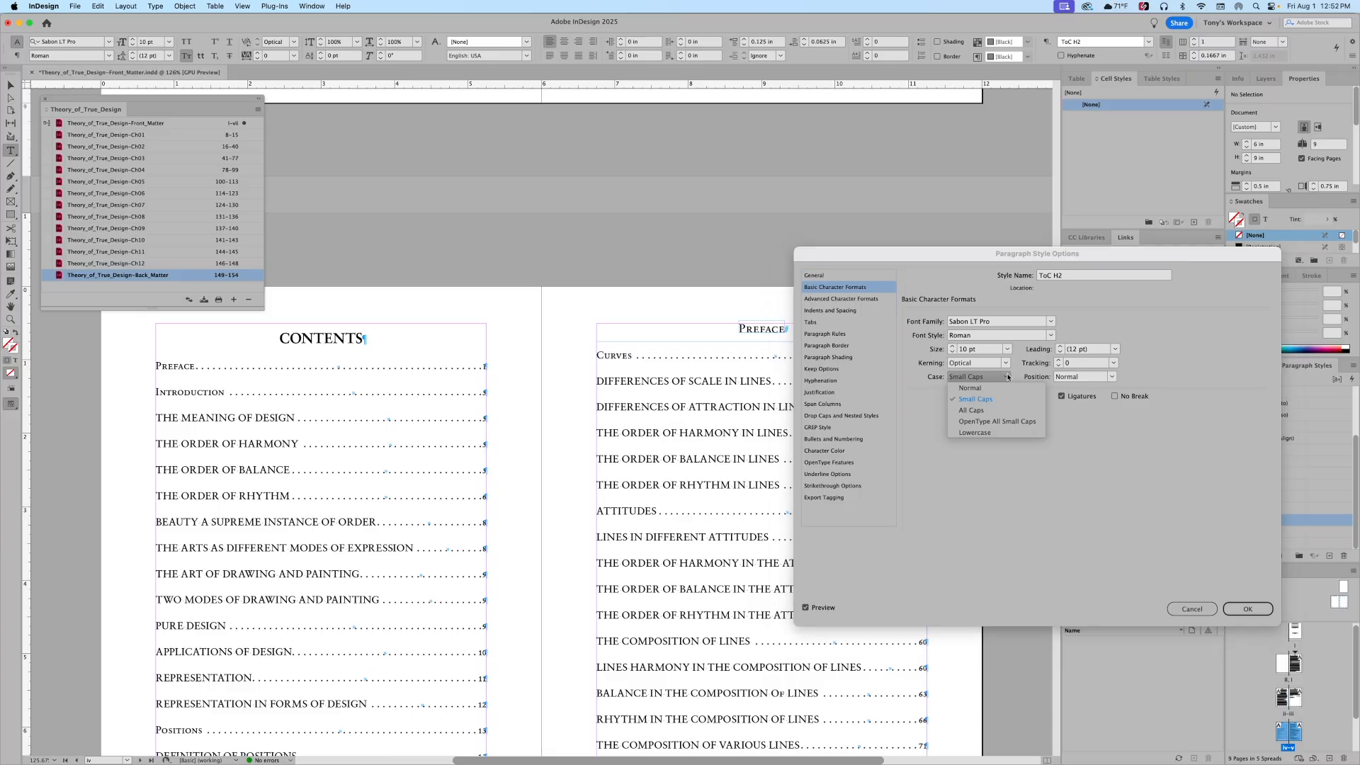
pyautogui.click(975, 433)
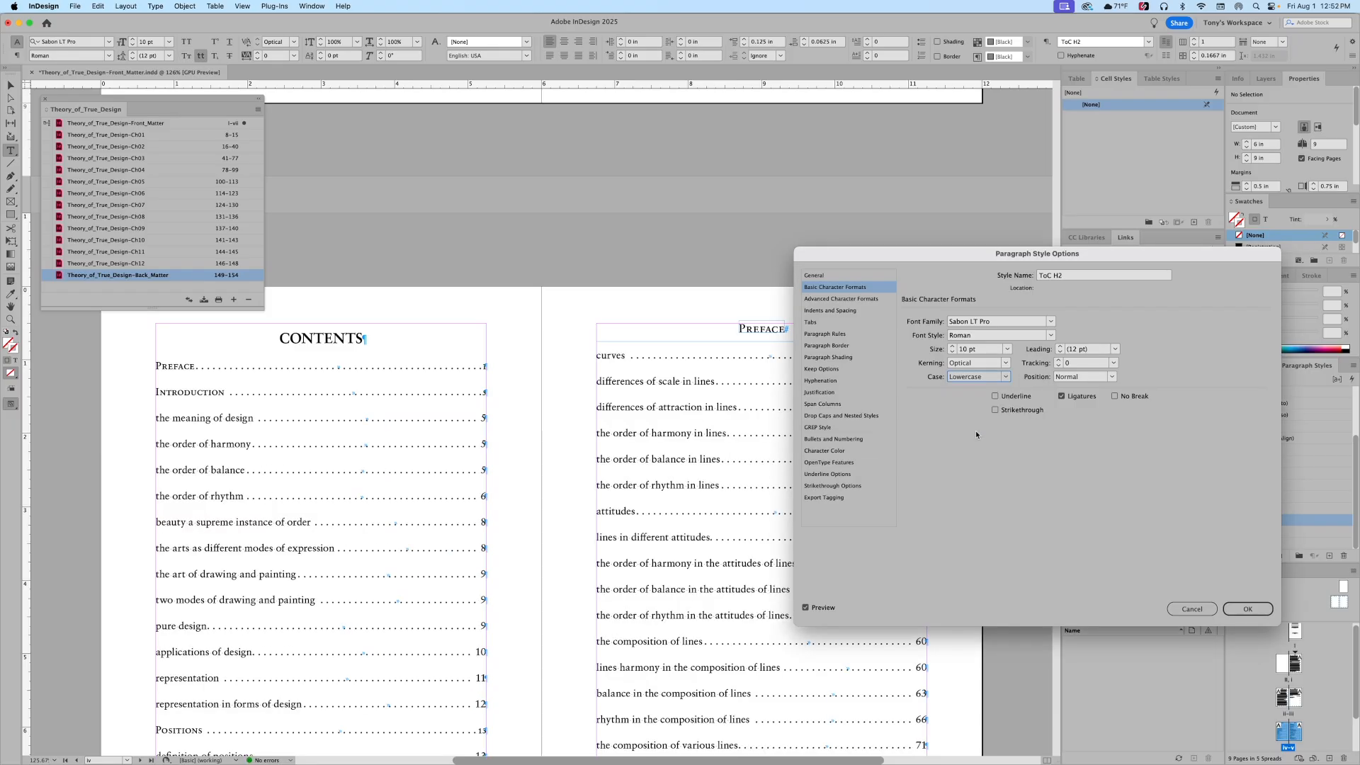
pyautogui.click(1005, 377)
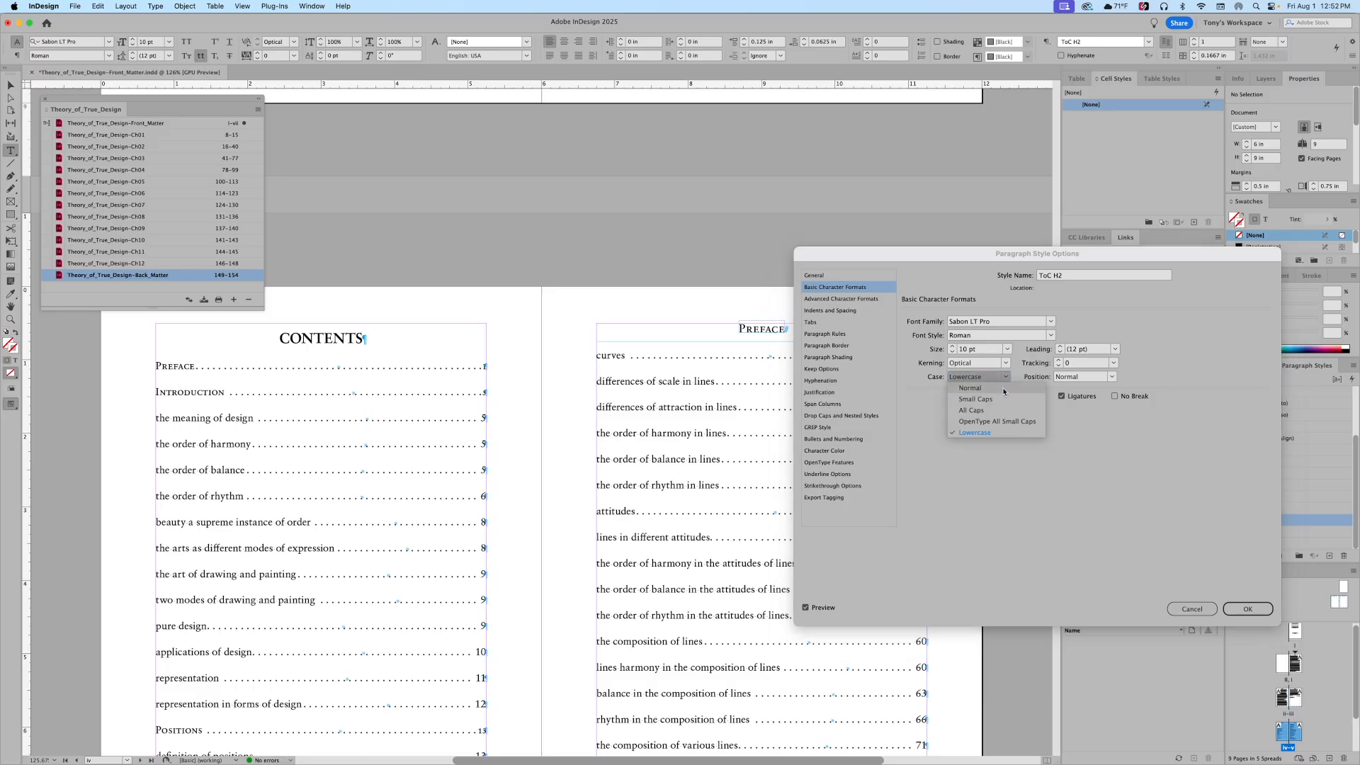
pyautogui.click(1004, 390)
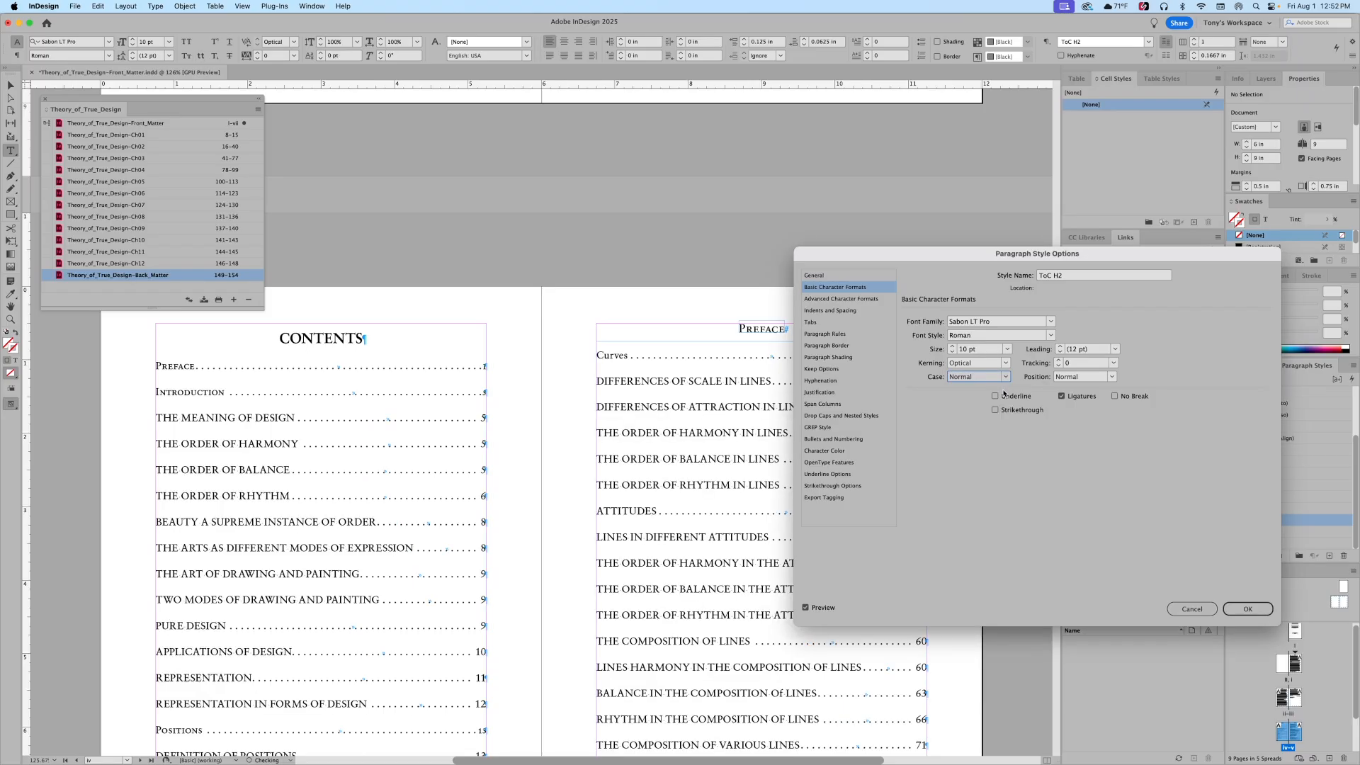
pyautogui.click(1006, 378)
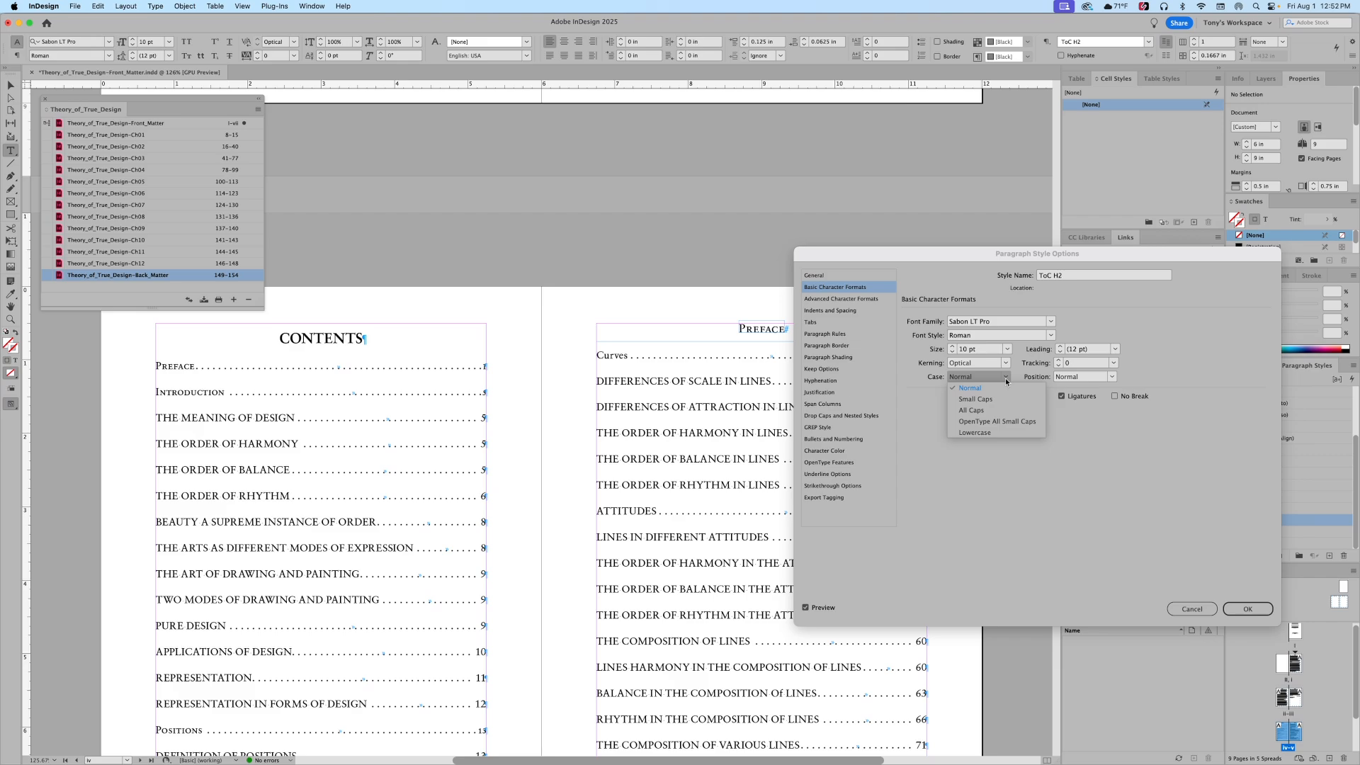
pyautogui.click(995, 433)
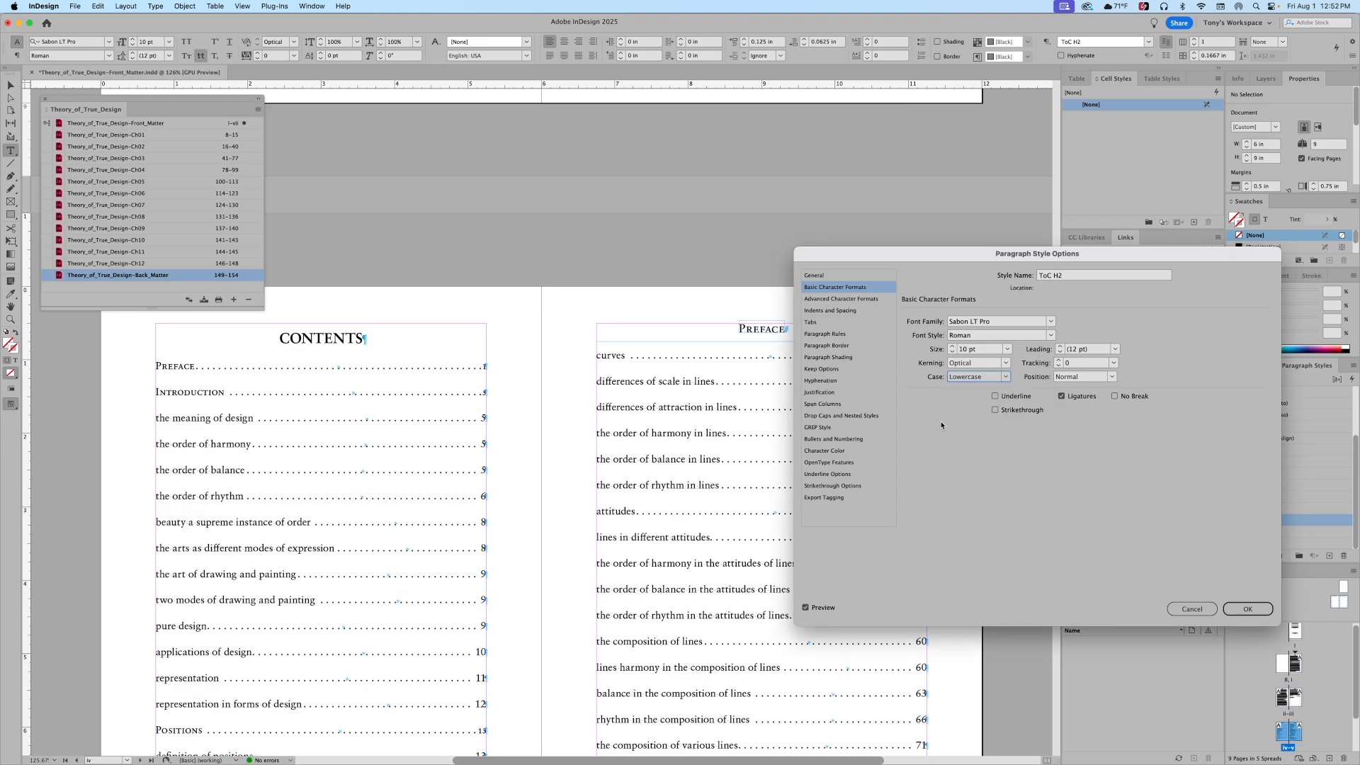
pyautogui.click(952, 353)
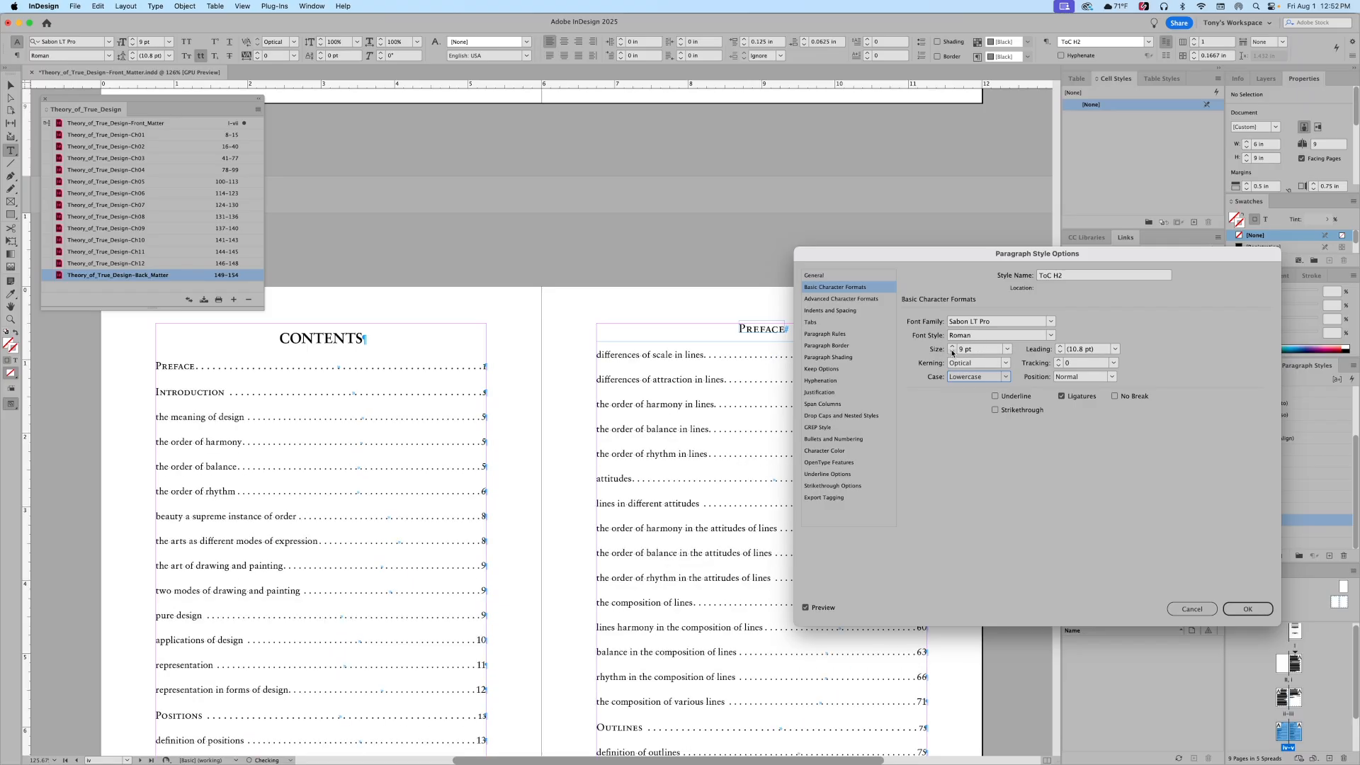
# Step: Give ToC H2 a 0.125 in left indent and 0.0625 in space before
pyautogui.click(829, 311)
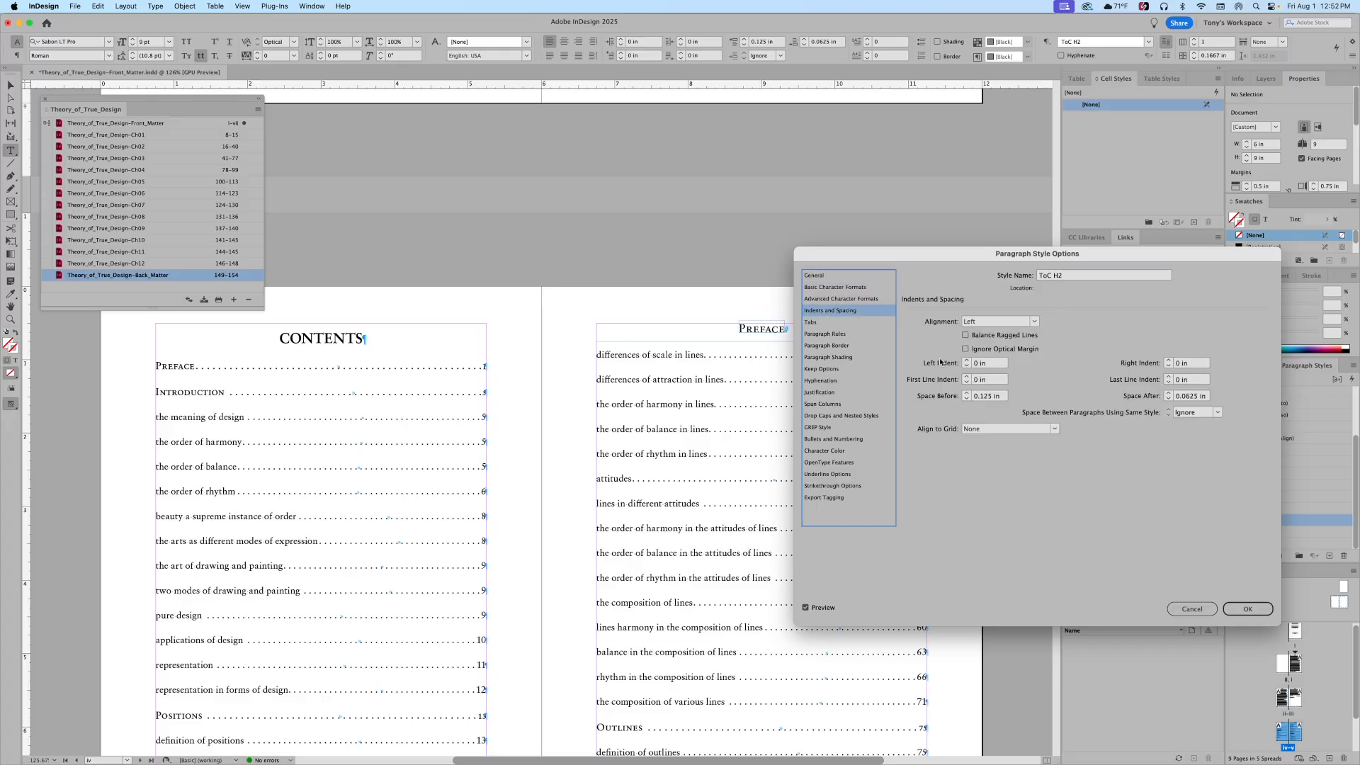
pyautogui.click(968, 360)
pyautogui.click(968, 361)
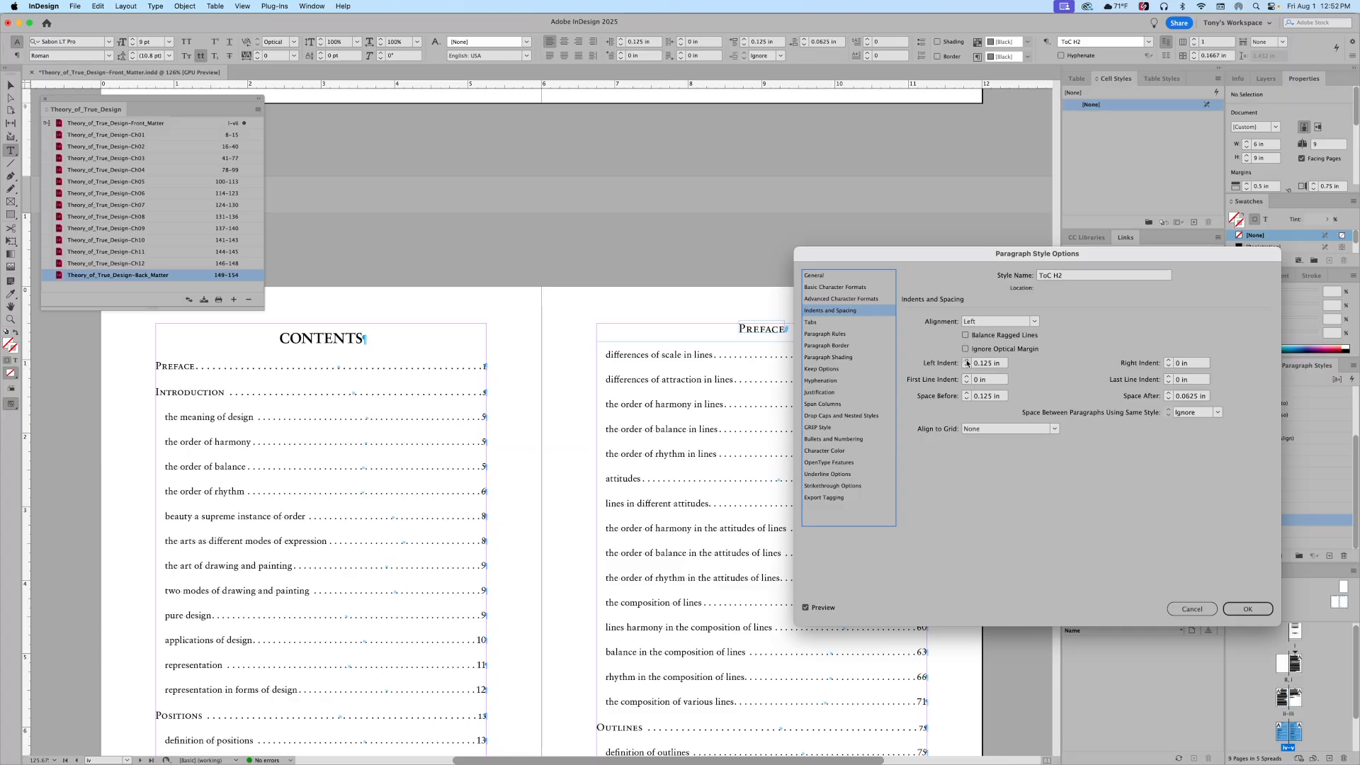
pyautogui.click(967, 399)
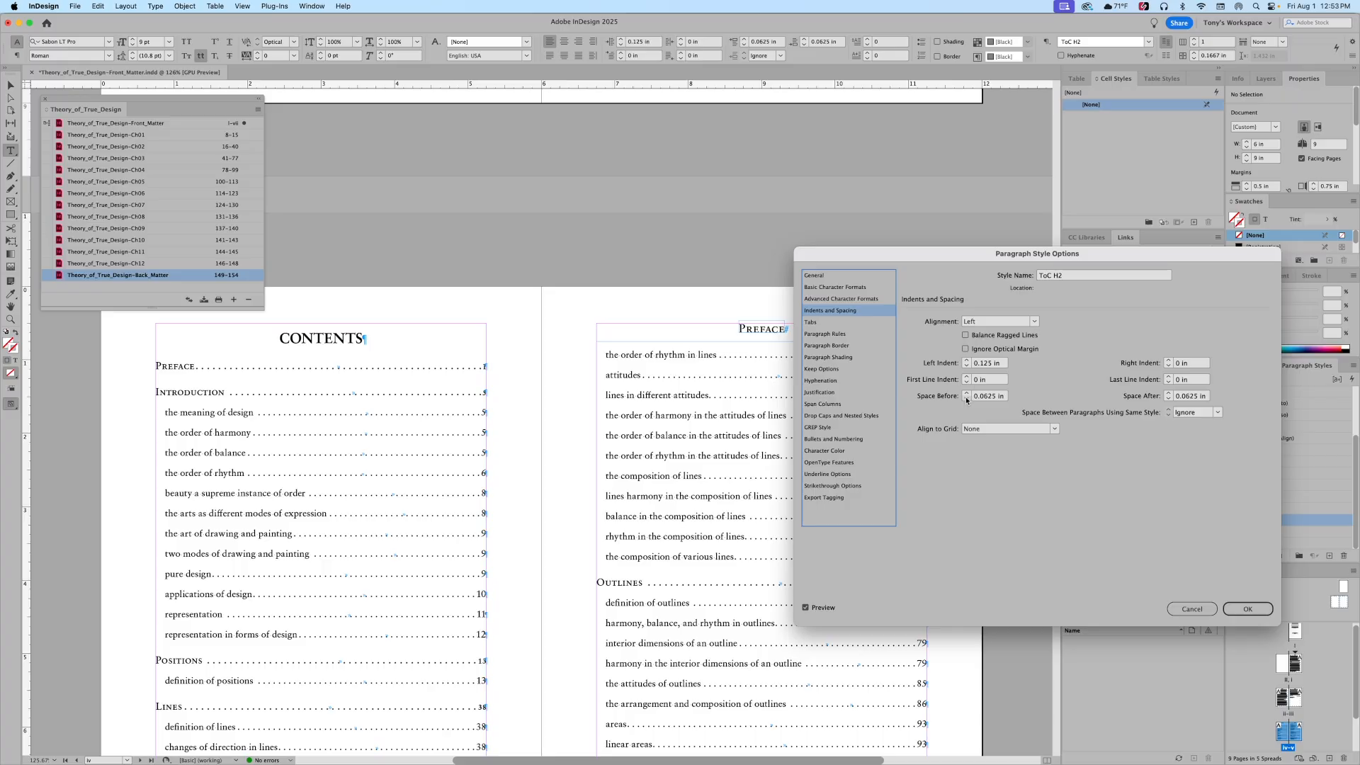
pyautogui.click(1248, 609)
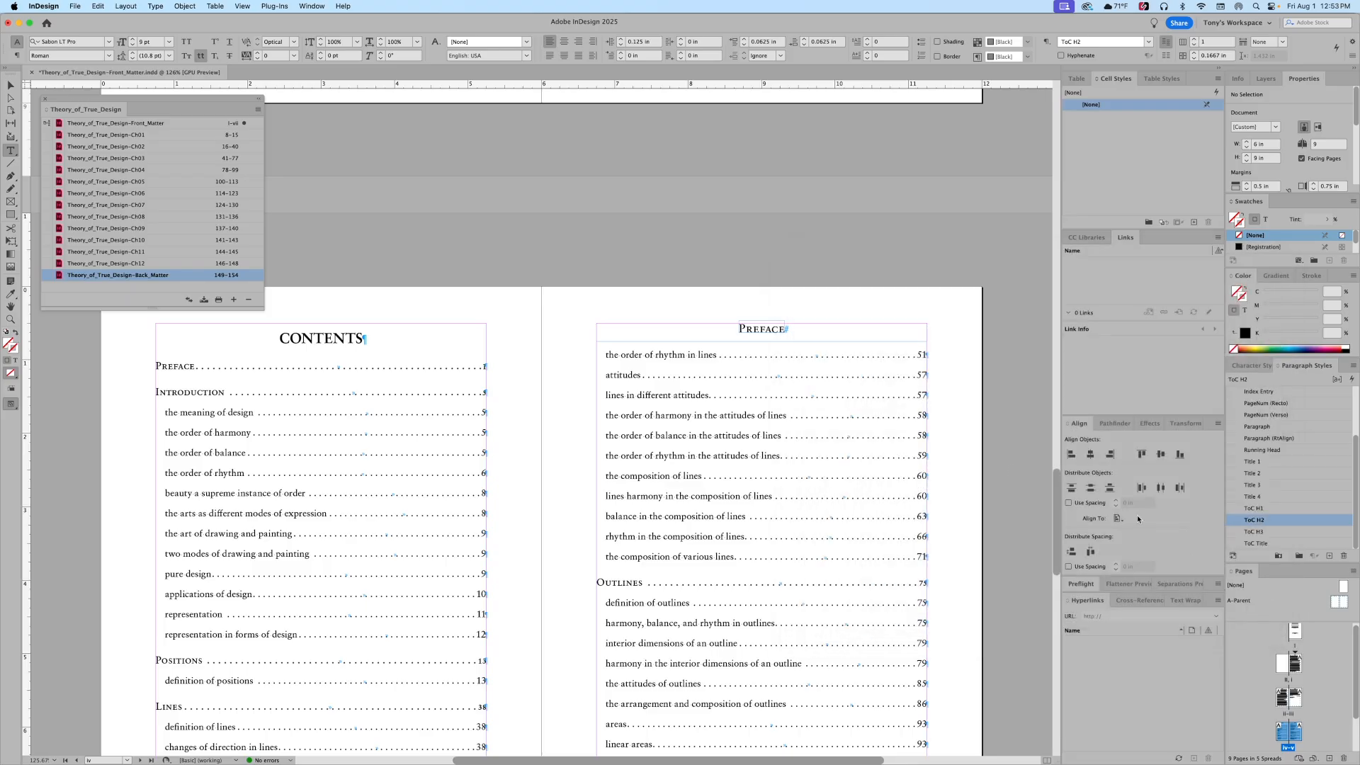
# Step: Set ToC H3 to Italic with a 0.1875 in left indent and 0 in space before
pyautogui.doubleClick(1260, 533)
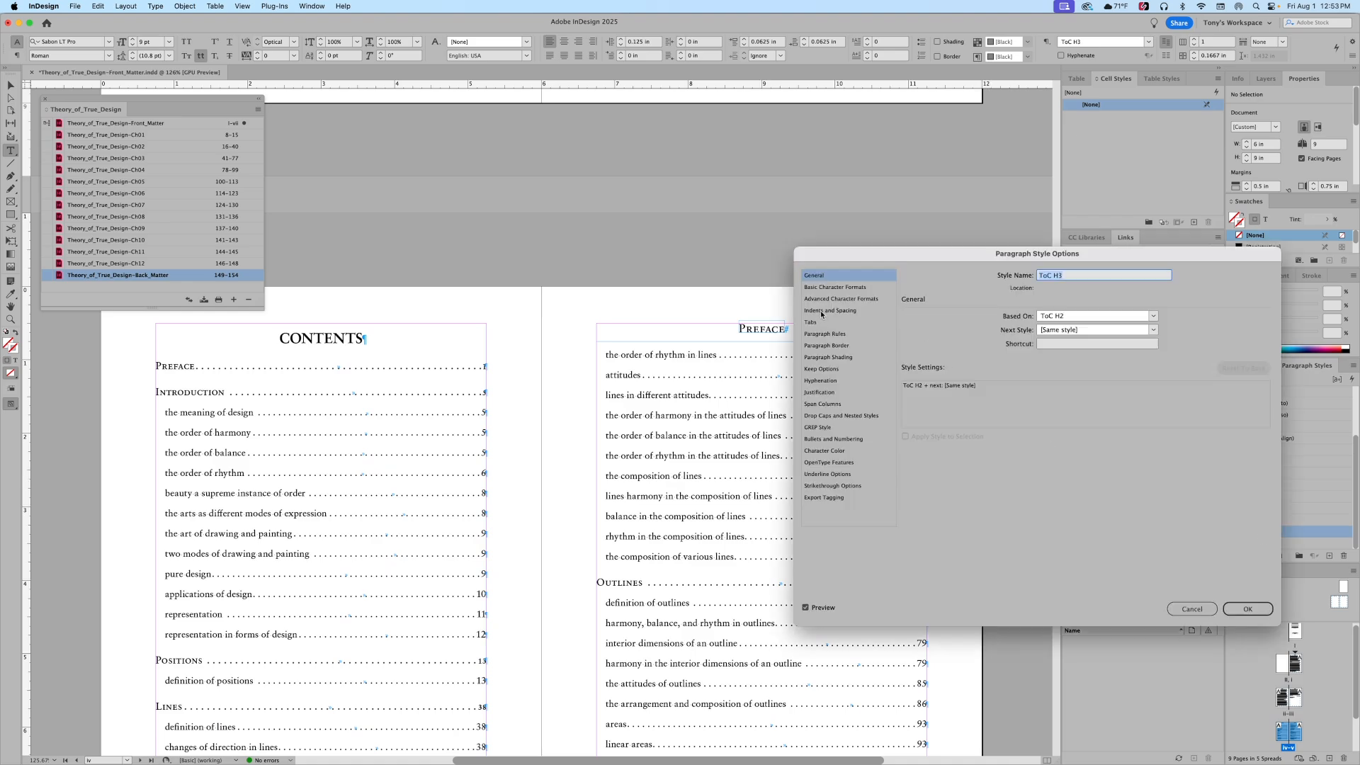
pyautogui.click(822, 313)
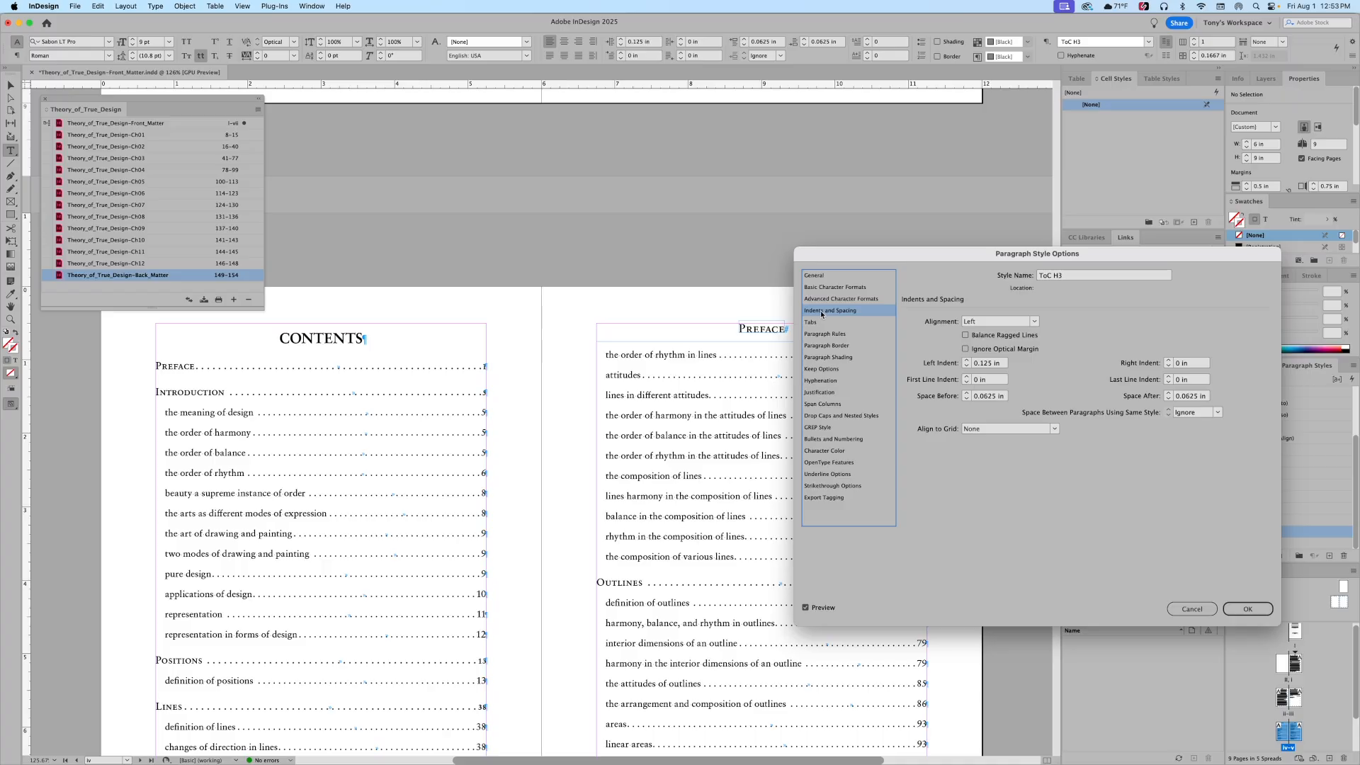
pyautogui.click(823, 287)
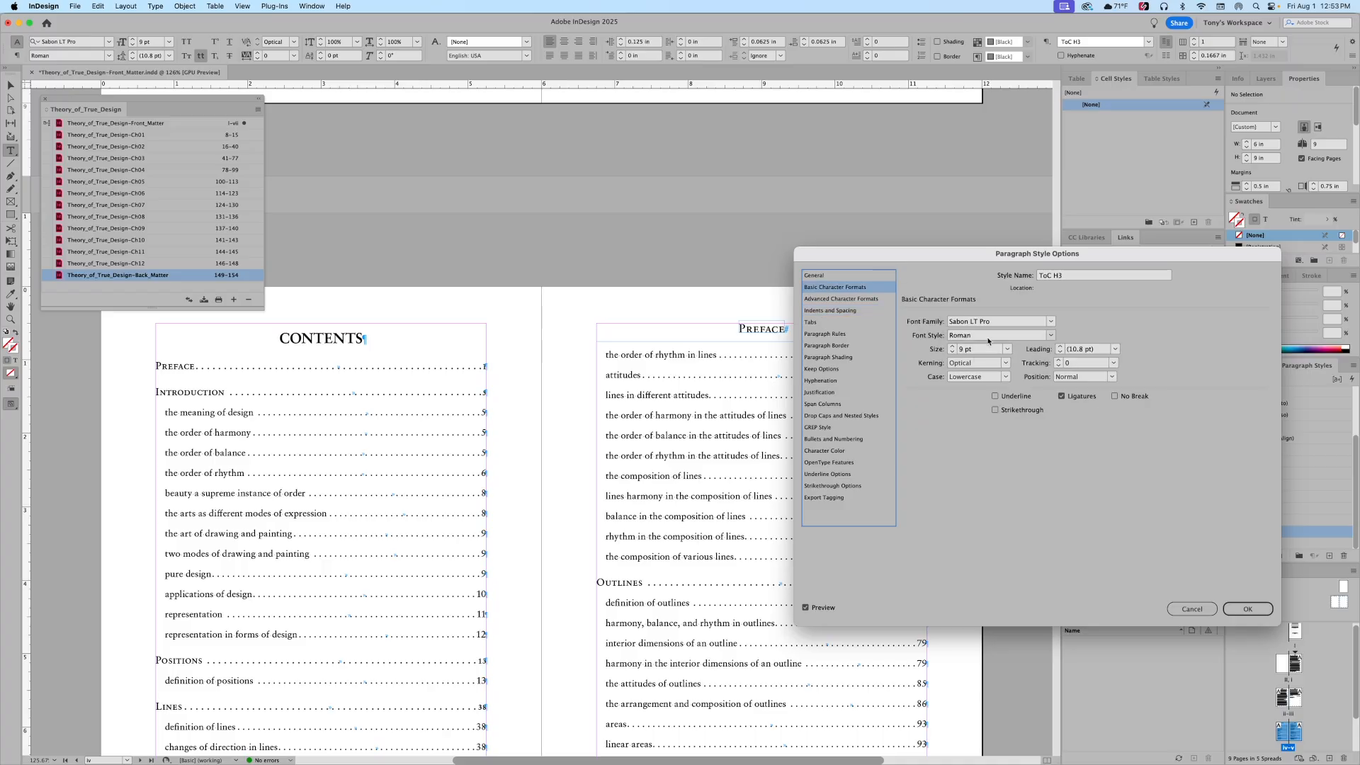
pyautogui.click(1051, 337)
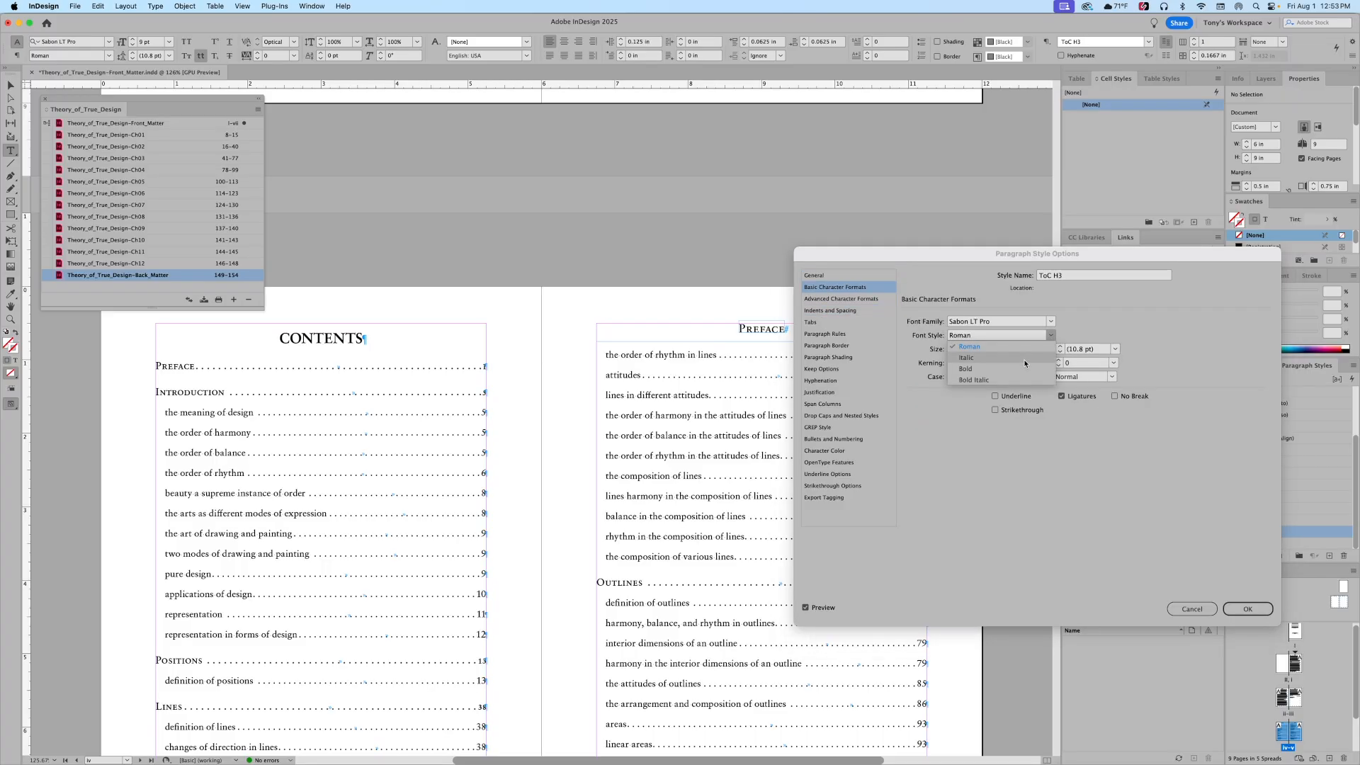
pyautogui.click(1024, 360)
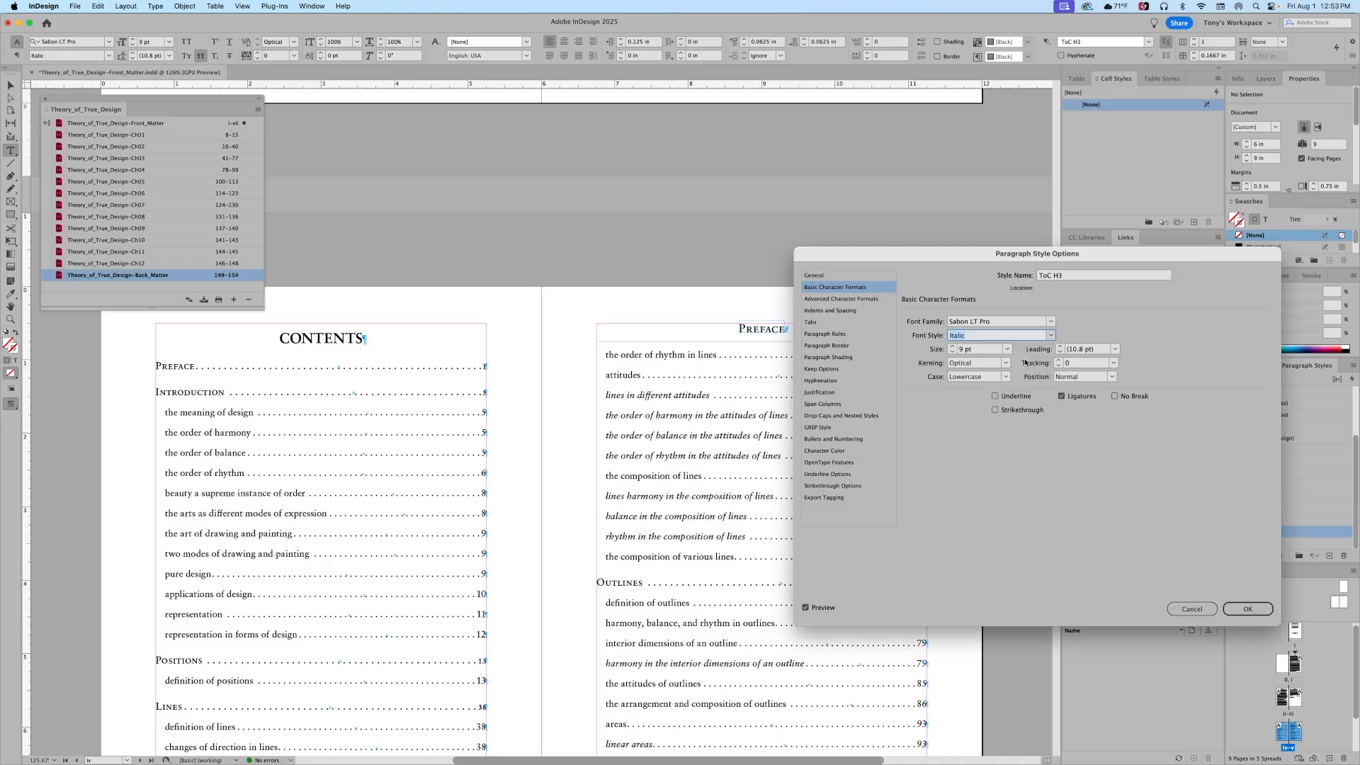
pyautogui.click(832, 311)
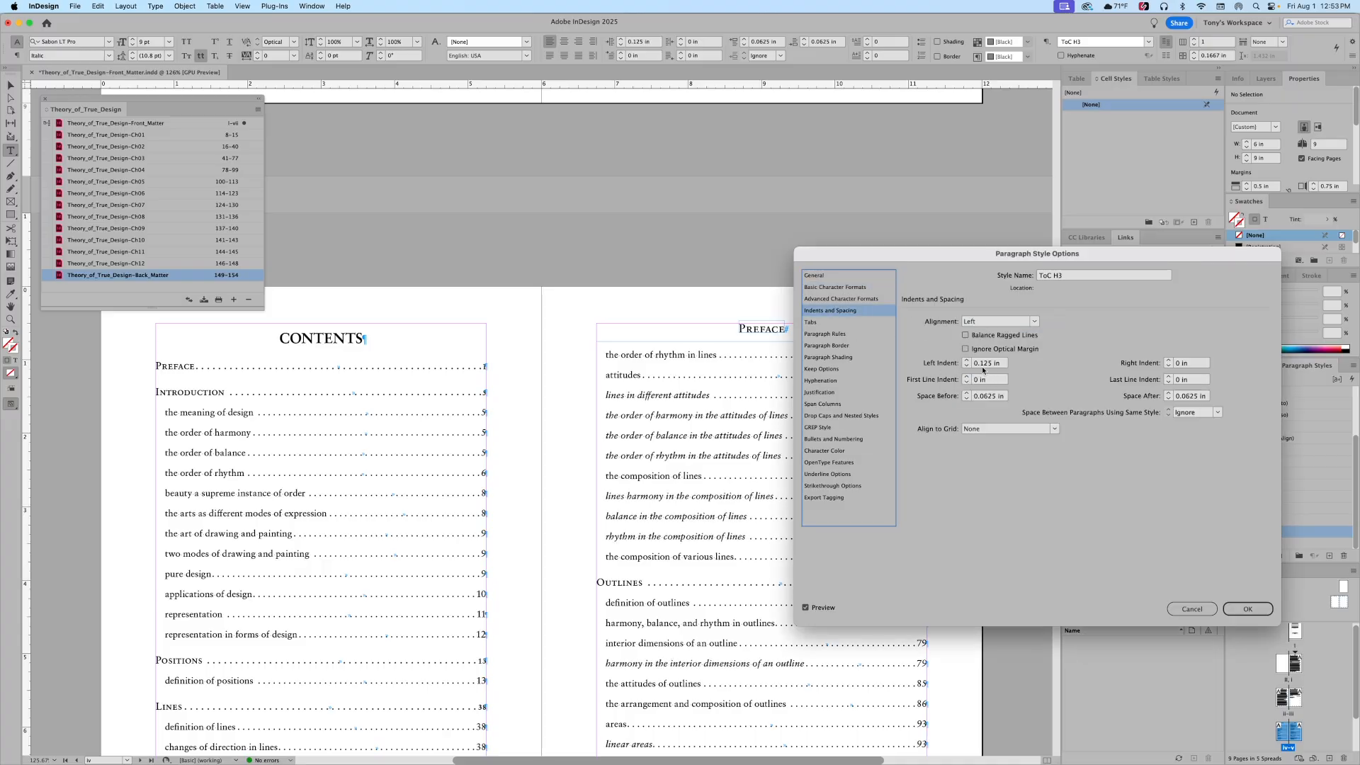
pyautogui.click(967, 360)
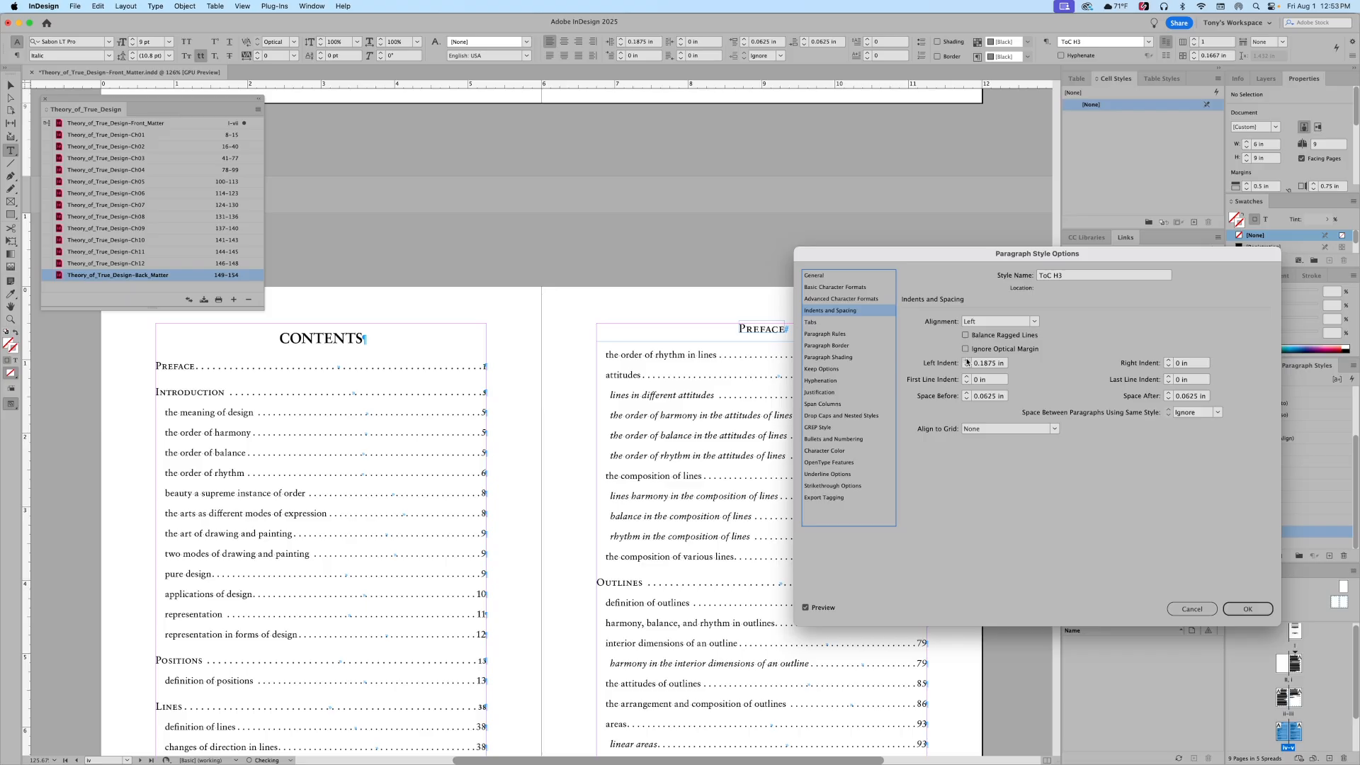
pyautogui.click(966, 399)
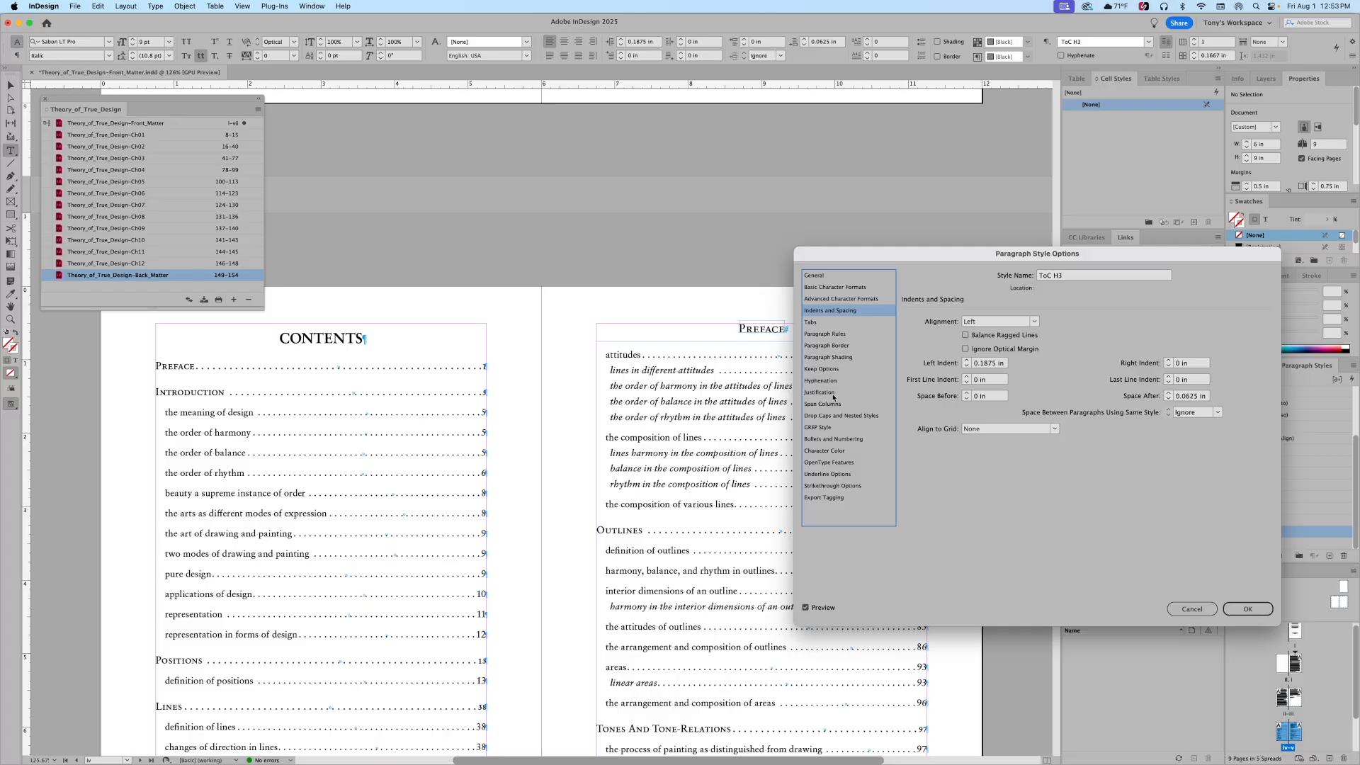
pyautogui.click(1258, 611)
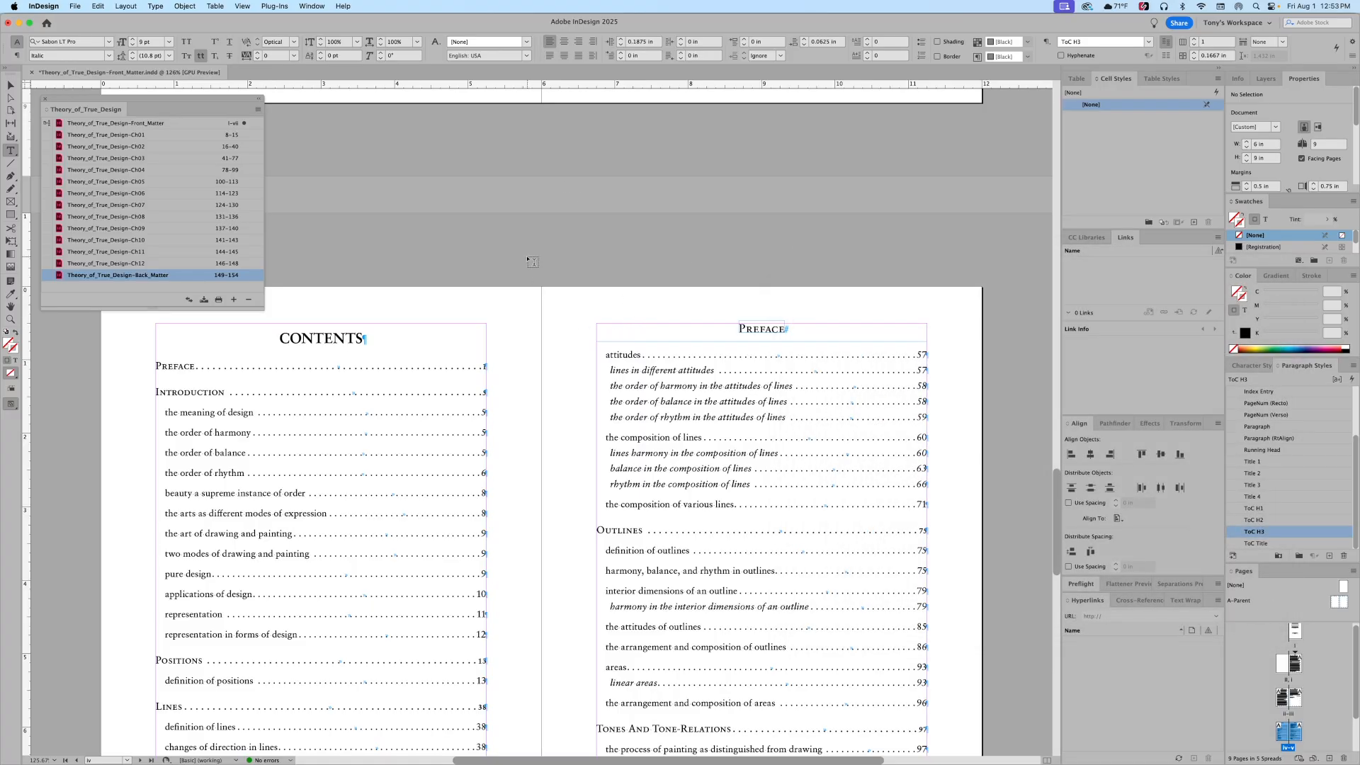
pyautogui.scroll(-3, 718, 150)
pyautogui.hscroll(-5, 718, 150)
pyautogui.scroll(-2, 718, 149)
pyautogui.hscroll(2, 718, 149)
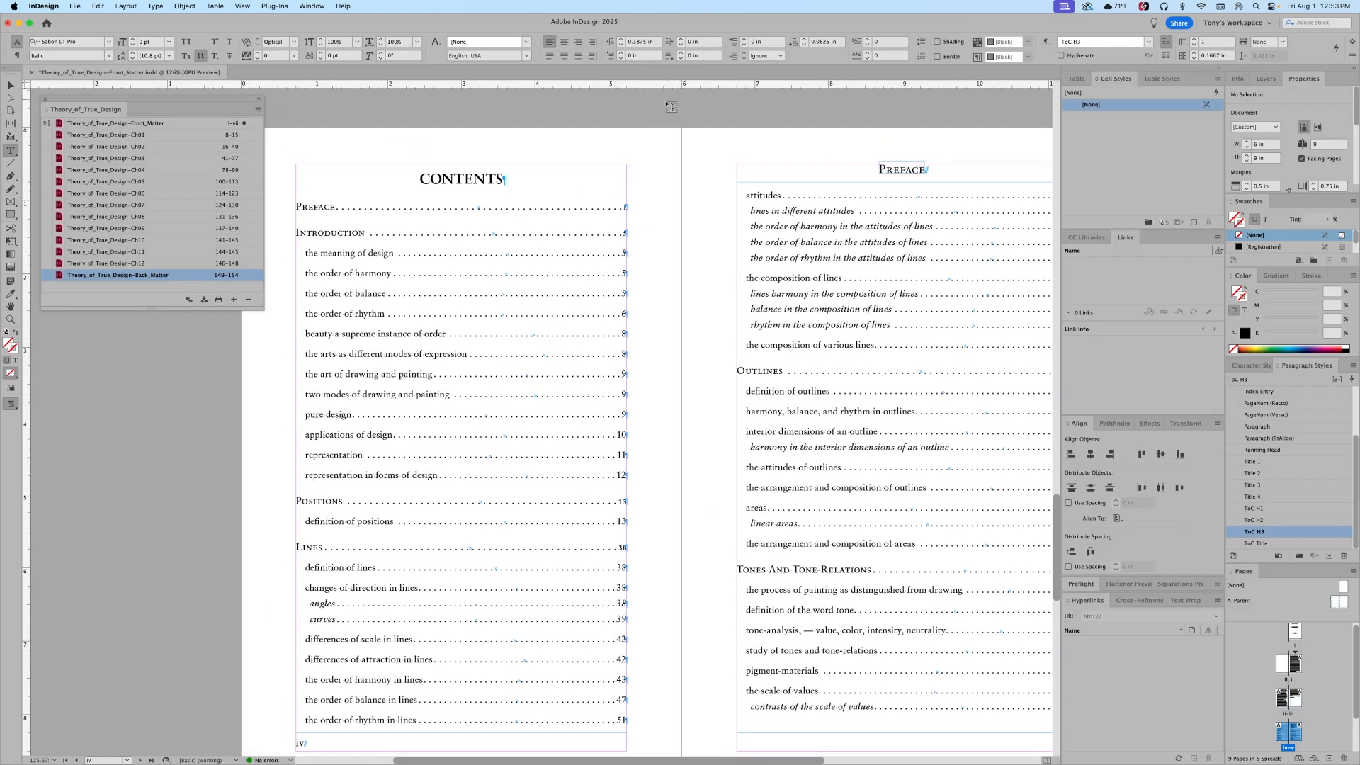
pyautogui.scroll(-8, 739, 552)
pyautogui.scroll(8, 739, 551)
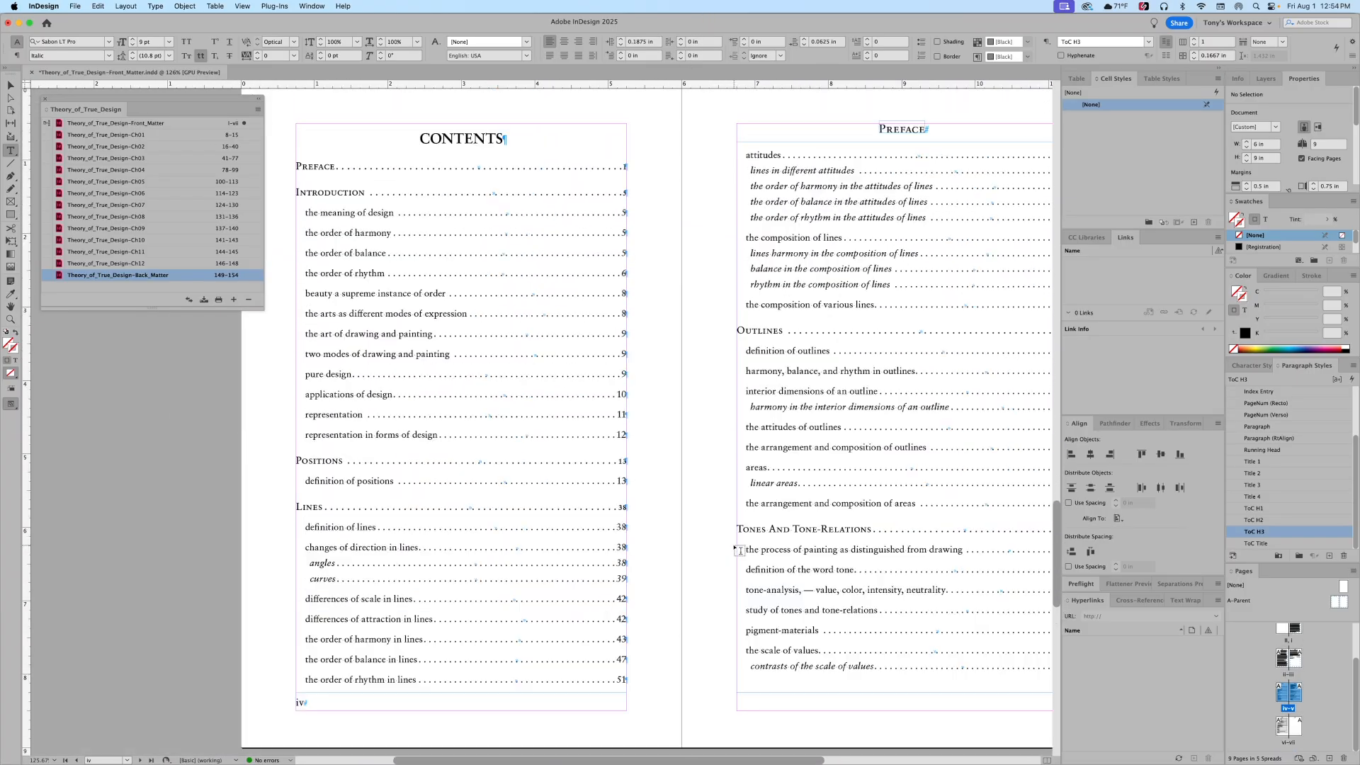
pyautogui.scroll(3, 739, 552)
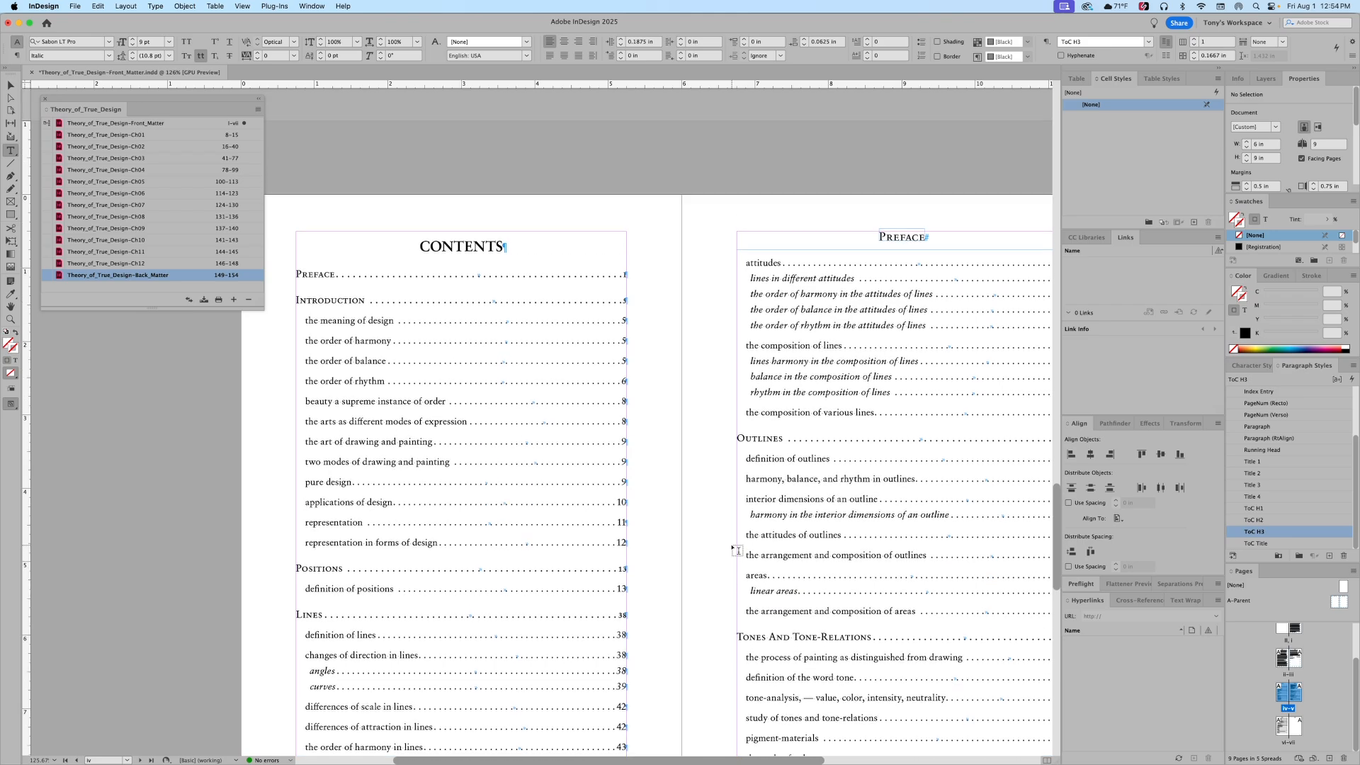
pyautogui.scroll(12, 512, 501)
pyautogui.scroll(-6, 511, 501)
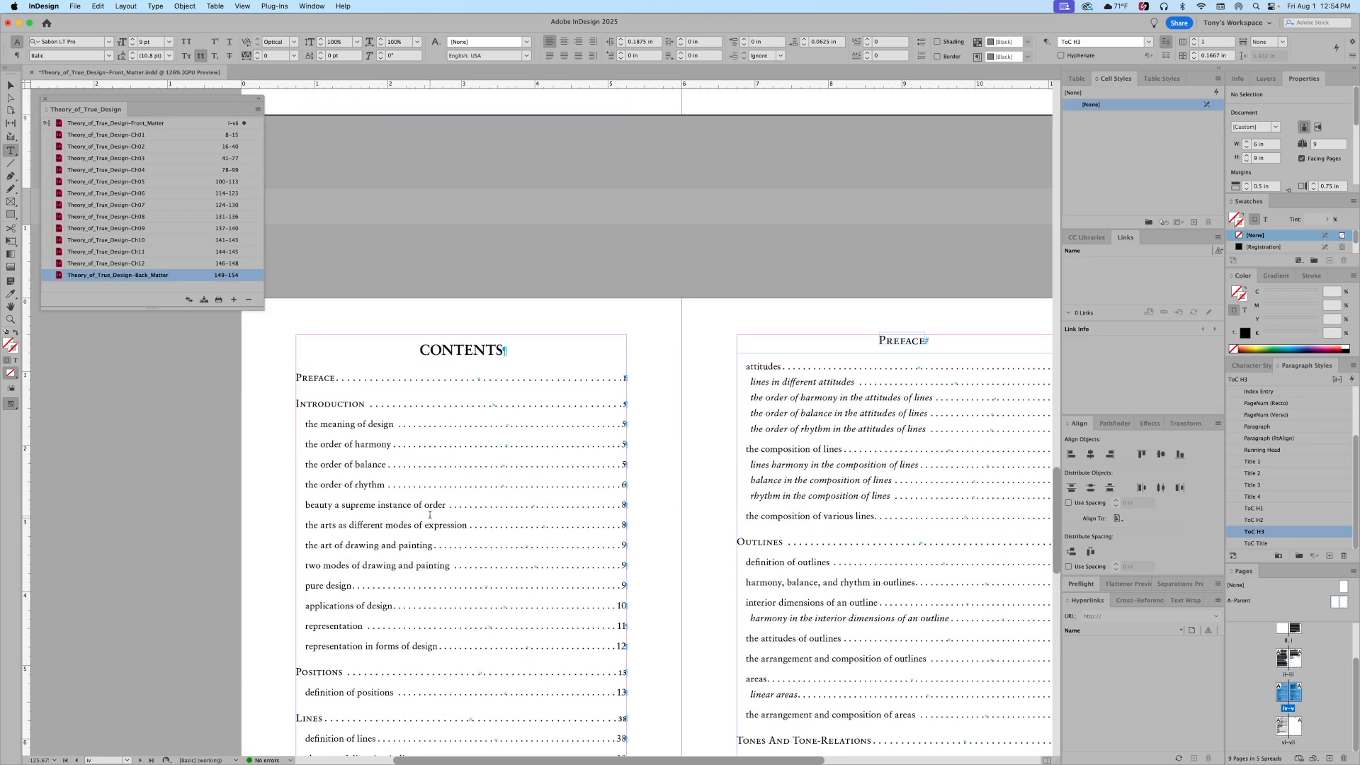
pyautogui.scroll(-10, 395, 454)
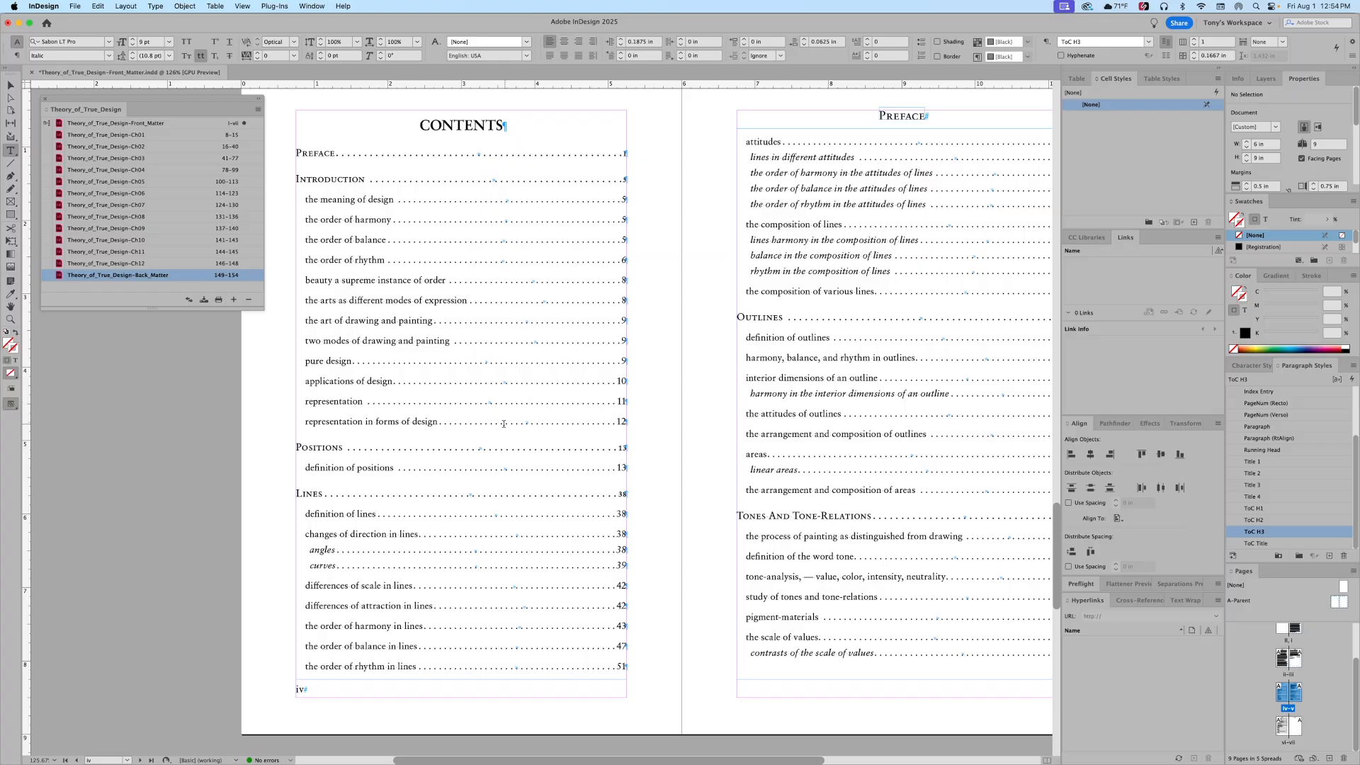
pyautogui.scroll(-7, 502, 422)
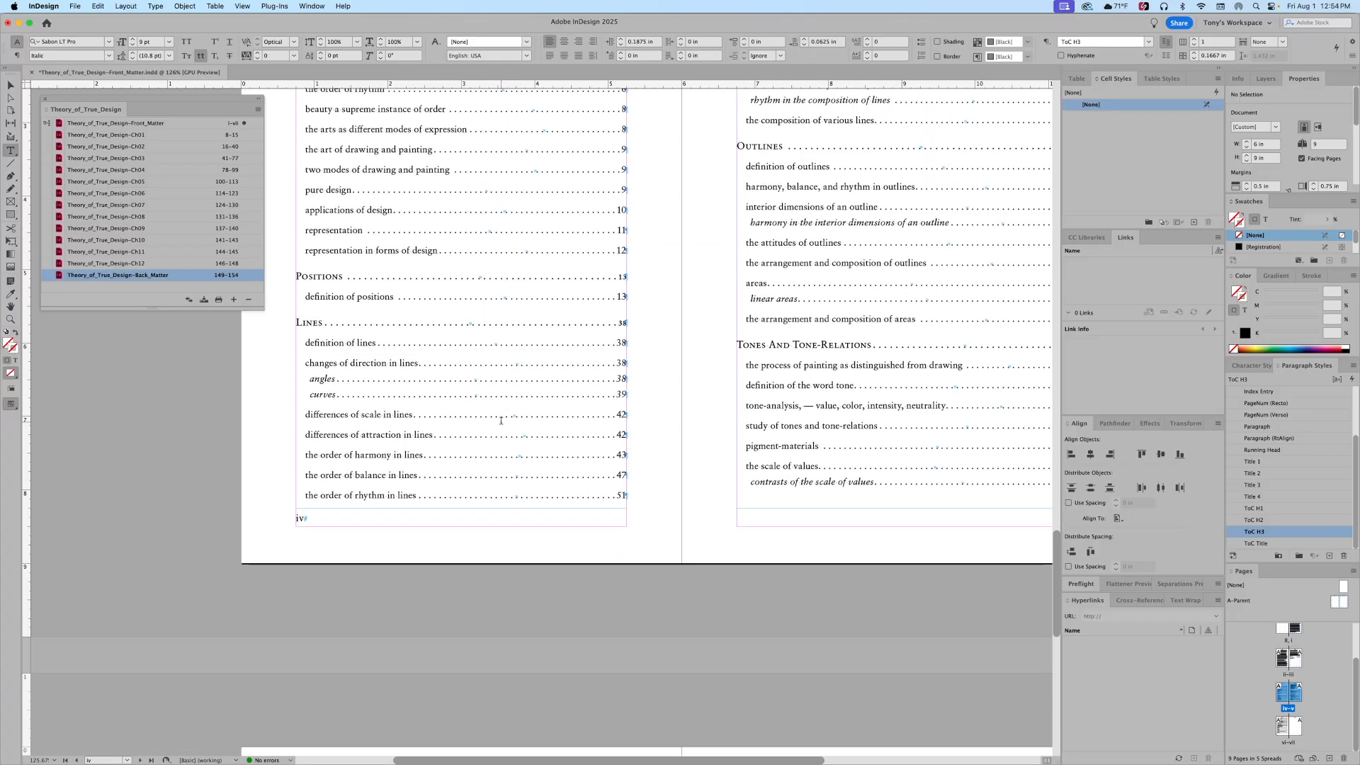
pyautogui.scroll(7, 501, 421)
pyautogui.scroll(5, 501, 421)
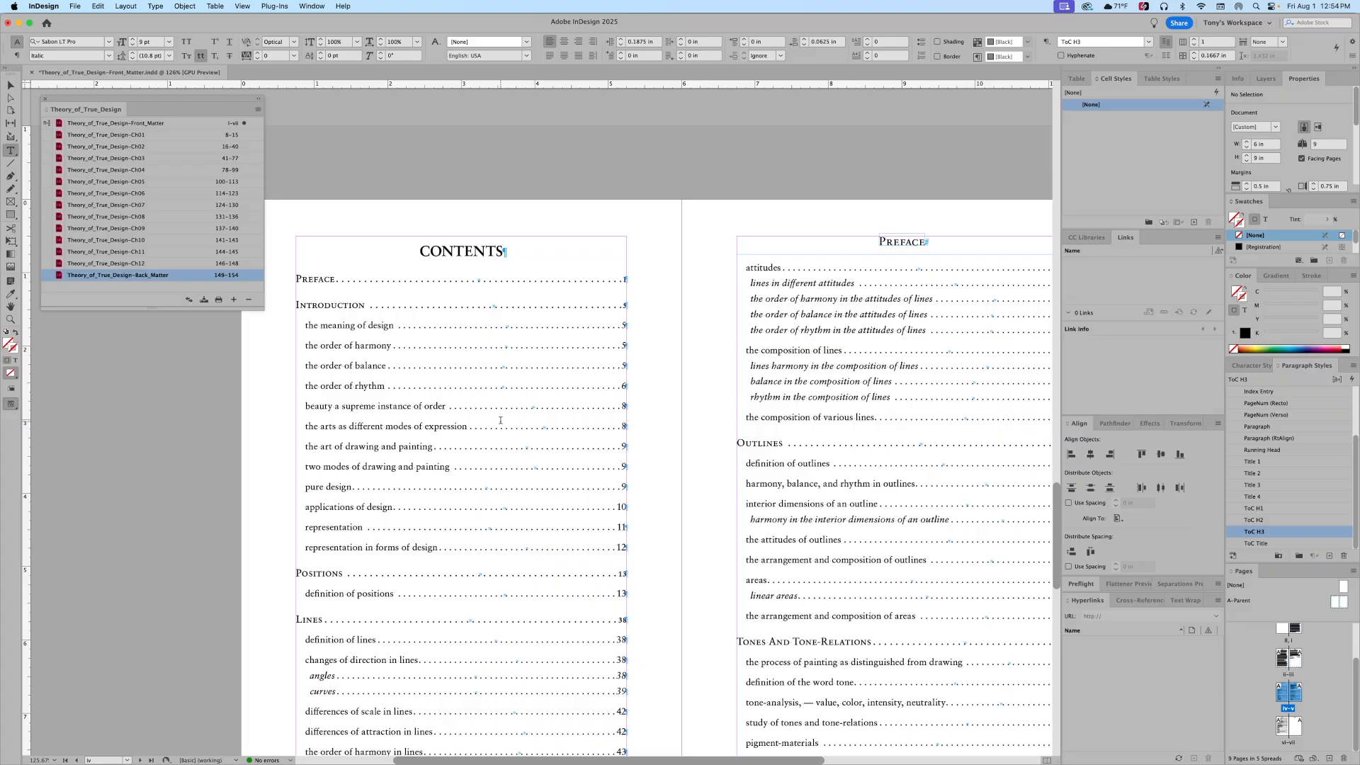
pyautogui.scroll(-6, 501, 421)
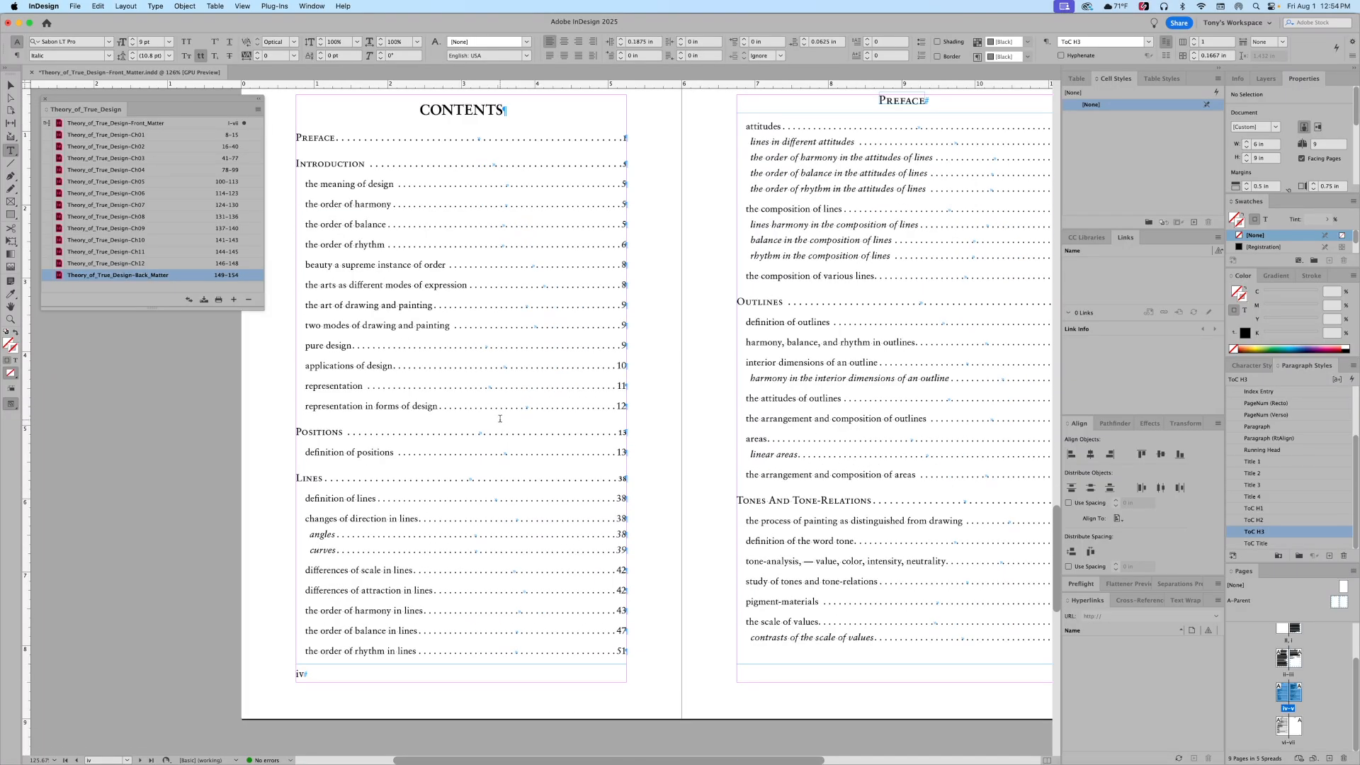